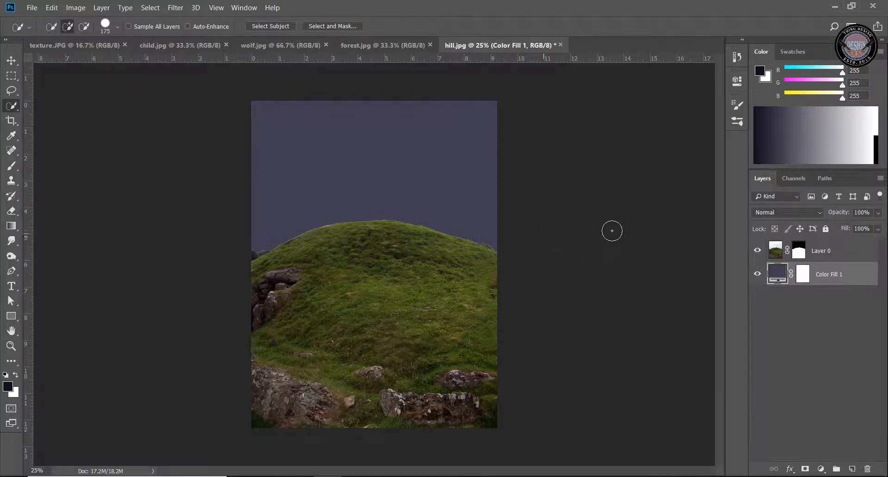
Refine the hill layer mask in Select and Mask with a 2 px edge radius and a negative edge shift
click(15, 348)
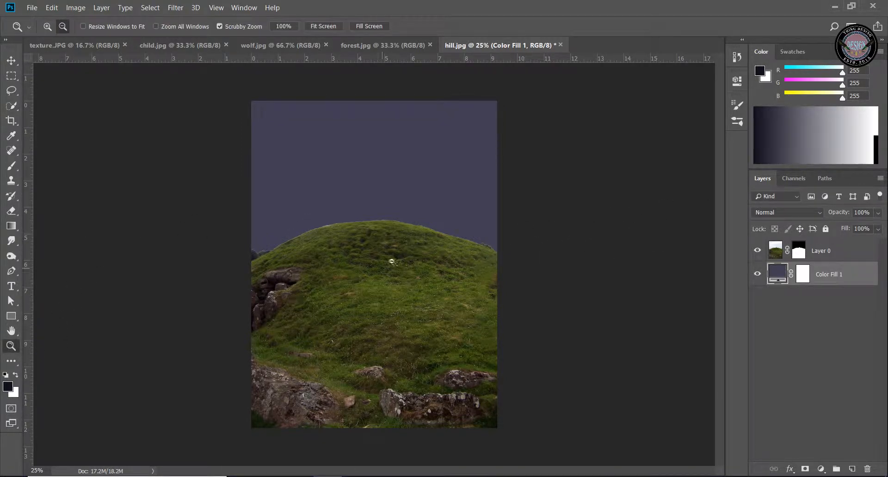
drag(391, 254, 477, 266)
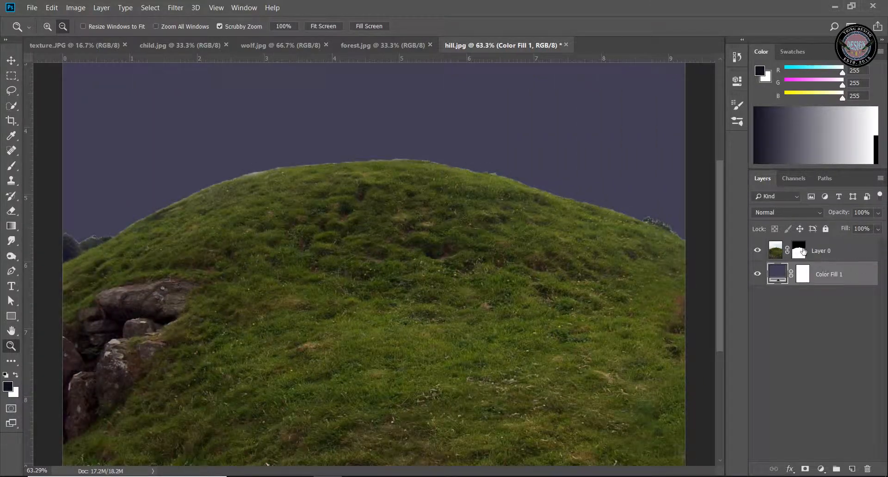
right_click(801, 250)
click(809, 334)
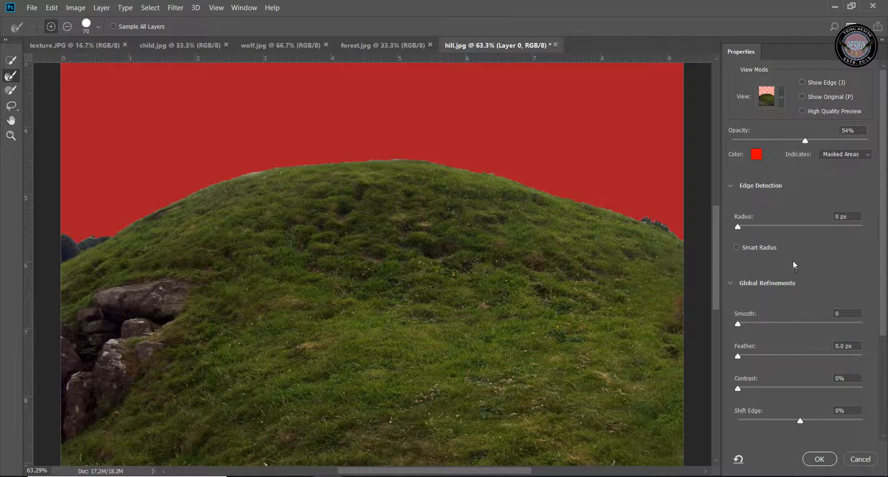
click(742, 226)
drag(801, 421, 790, 425)
scroll(790, 425, down, 1)
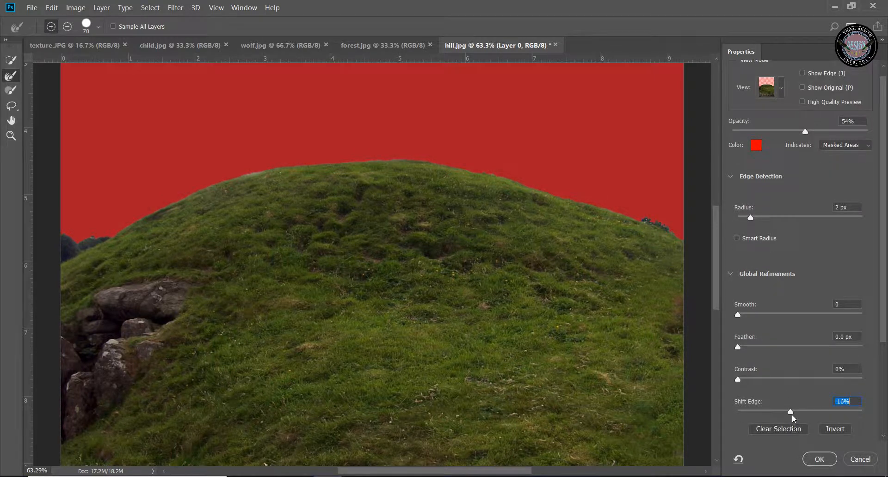
drag(789, 411, 787, 411)
drag(882, 314, 884, 397)
click(819, 459)
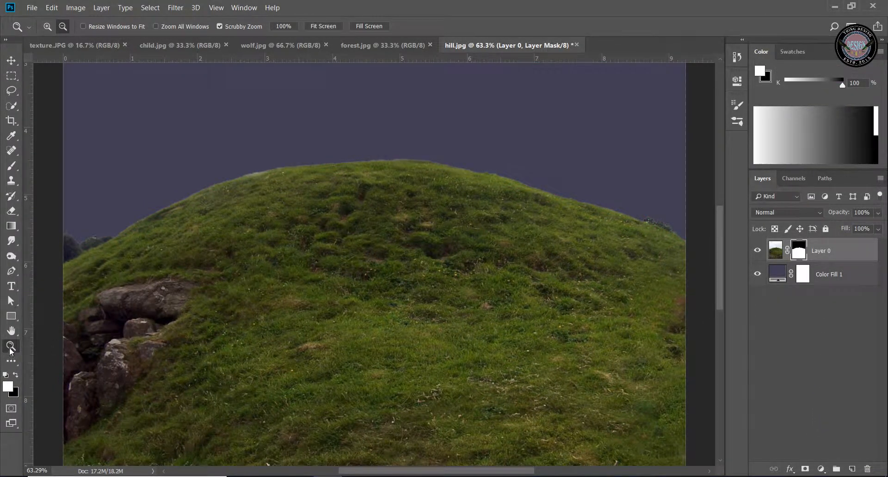
Copy the forest.jpg image into the hill.jpg document and place its layer directly beneath the hill layer
drag(308, 357, 293, 340)
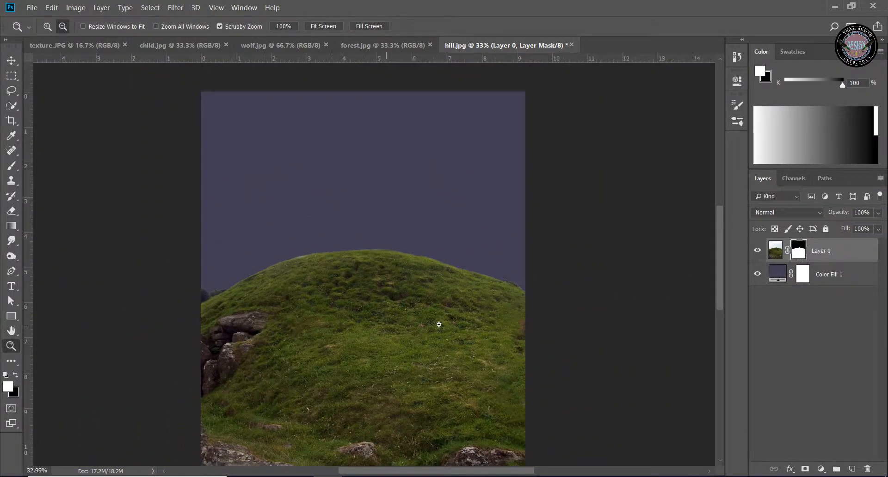
drag(432, 327, 426, 323)
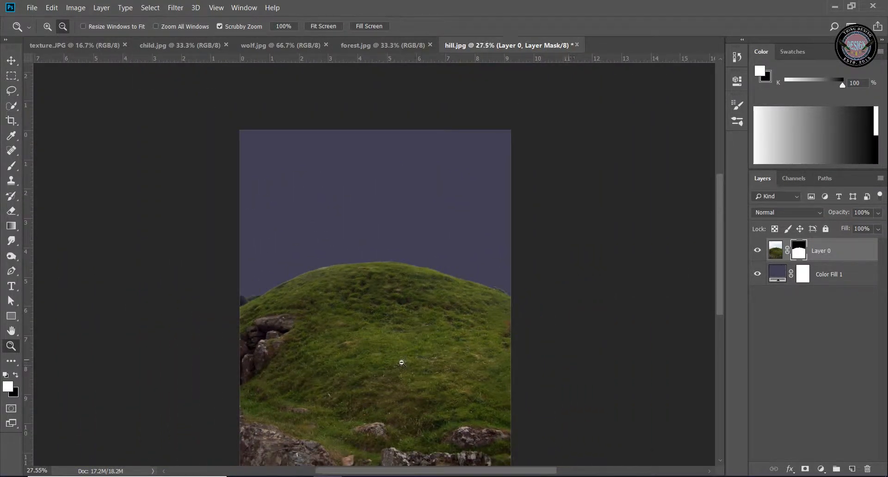
key(ctrl+0)
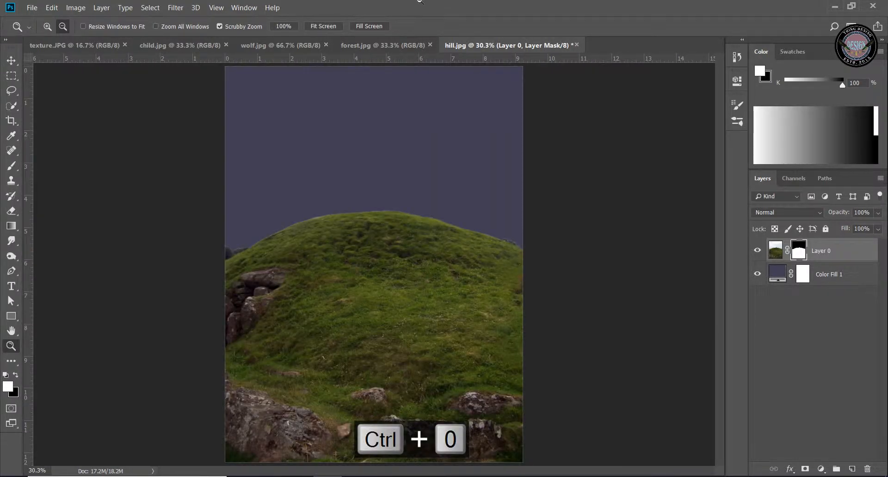
click(408, 45)
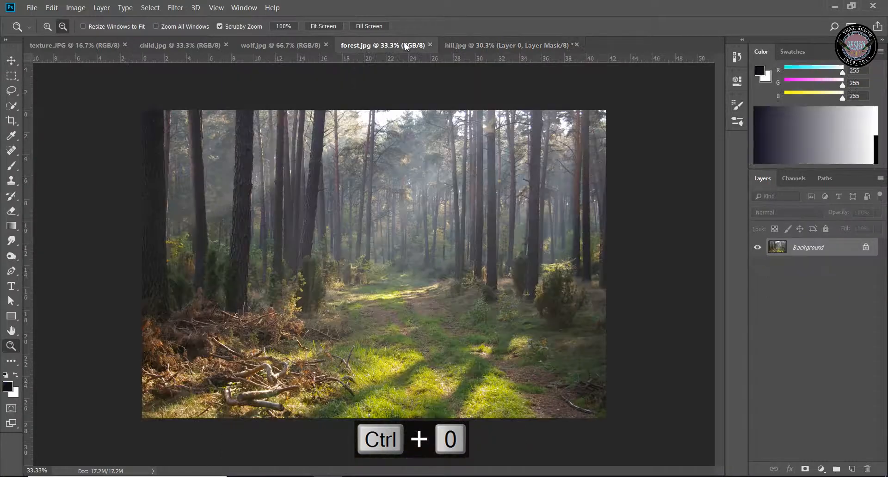
click(10, 62)
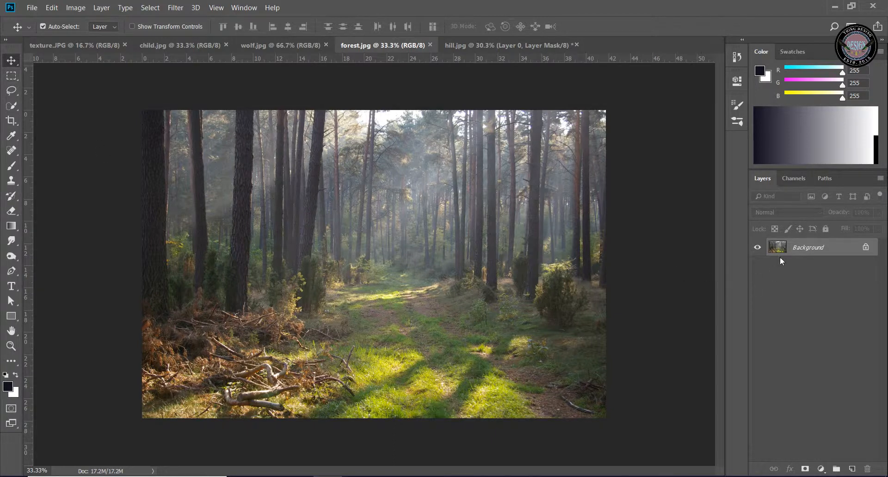
drag(781, 247, 428, 169)
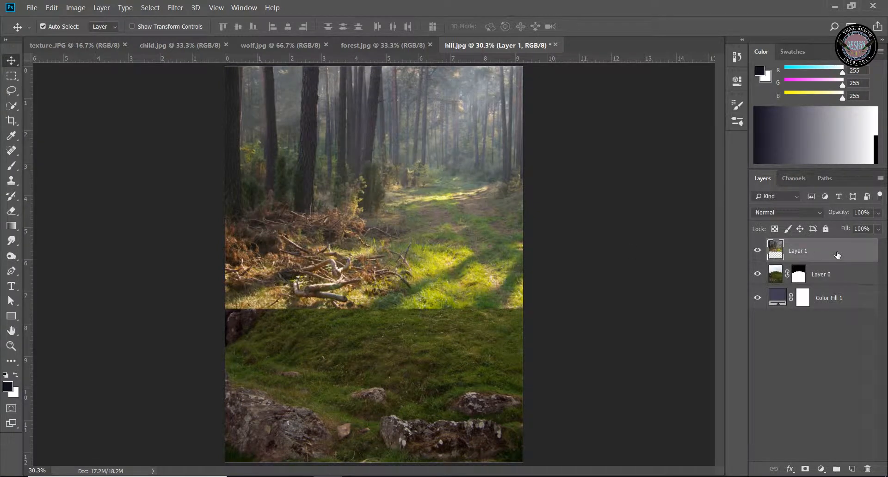
mouse_move(837, 253)
mouse_down()
mouse_move(838, 301)
mouse_move(839, 266)
mouse_up()
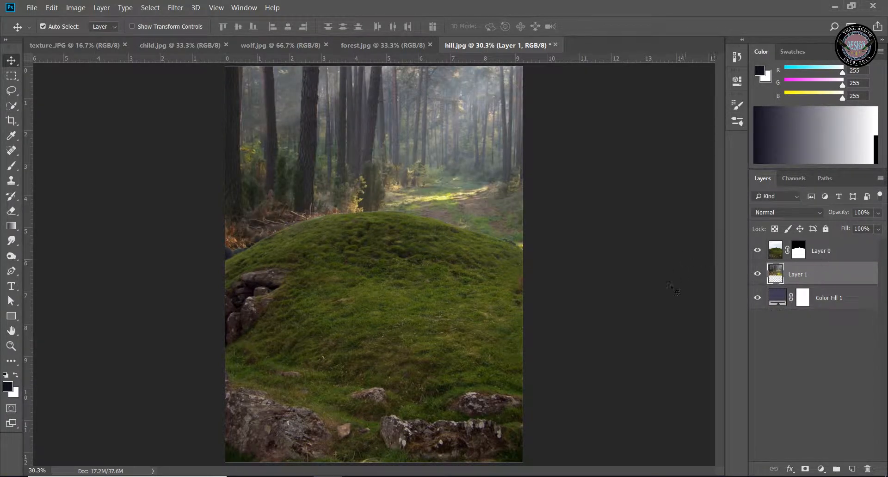
Scale the forest layer to about 73% to match the canvas width, and stretch it upward to cover the sky
click(11, 346)
drag(475, 362, 451, 371)
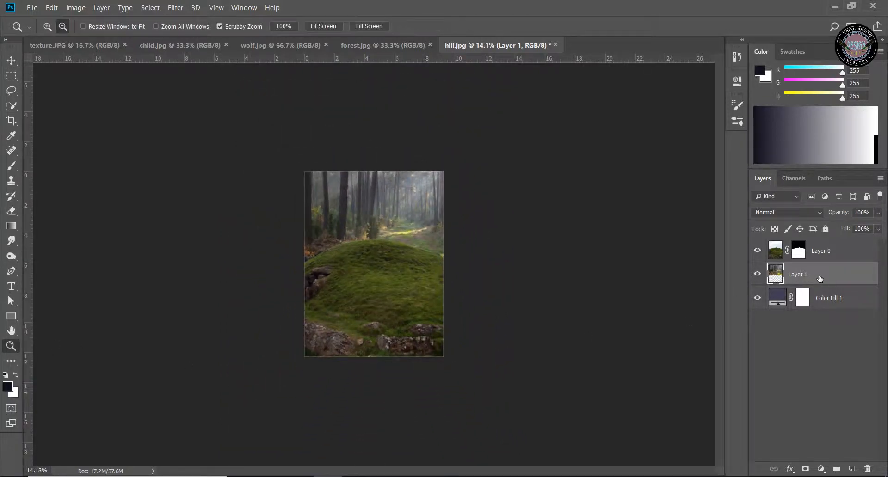
key(ctrl+t)
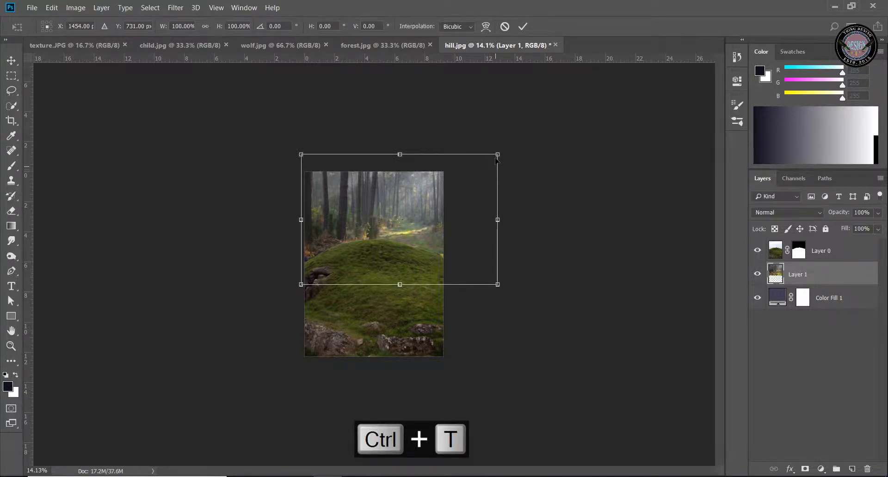
drag(455, 163, 440, 182)
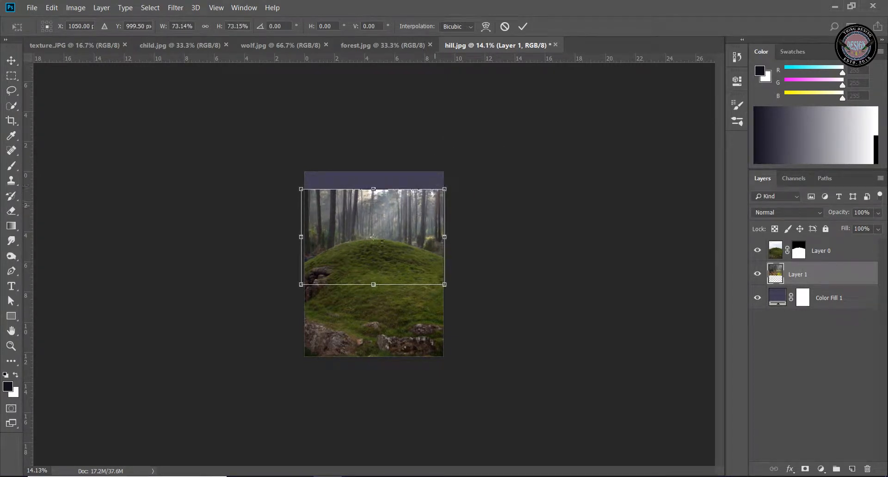
drag(373, 189, 376, 155)
click(523, 26)
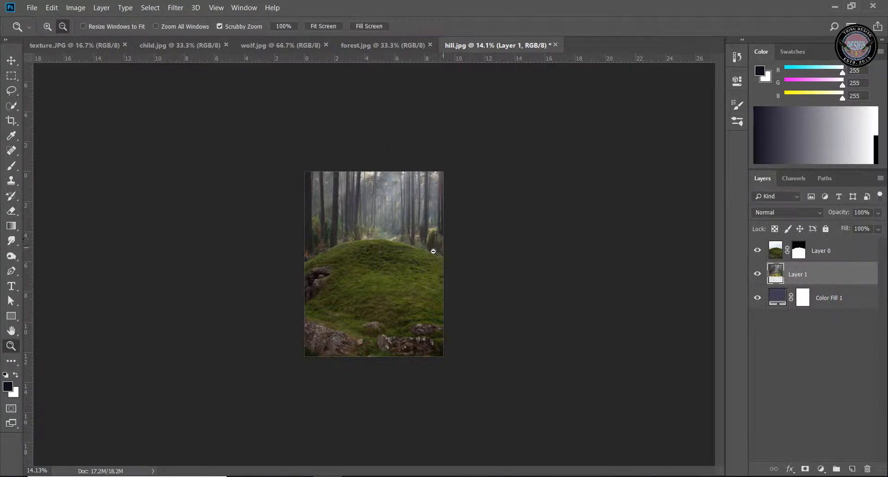
Apply a Lens Blur with an iris radius of 57 to the forest layer, using the Faster preview
click(434, 254)
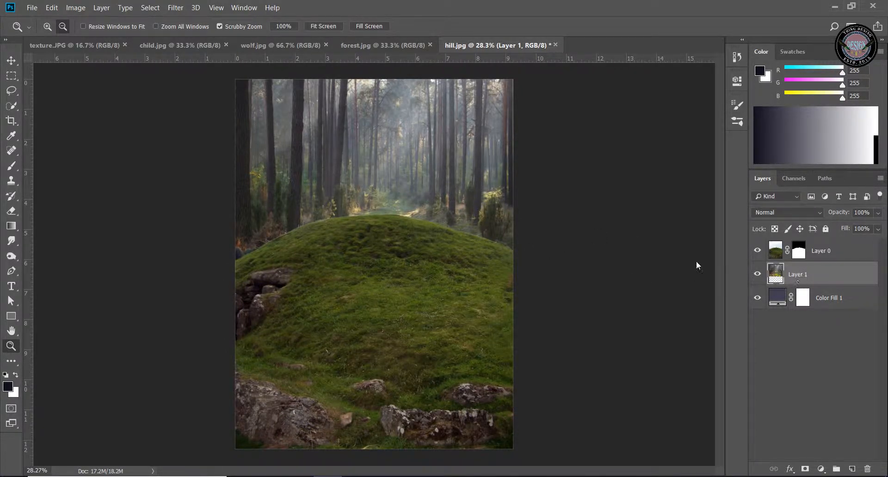
click(177, 10)
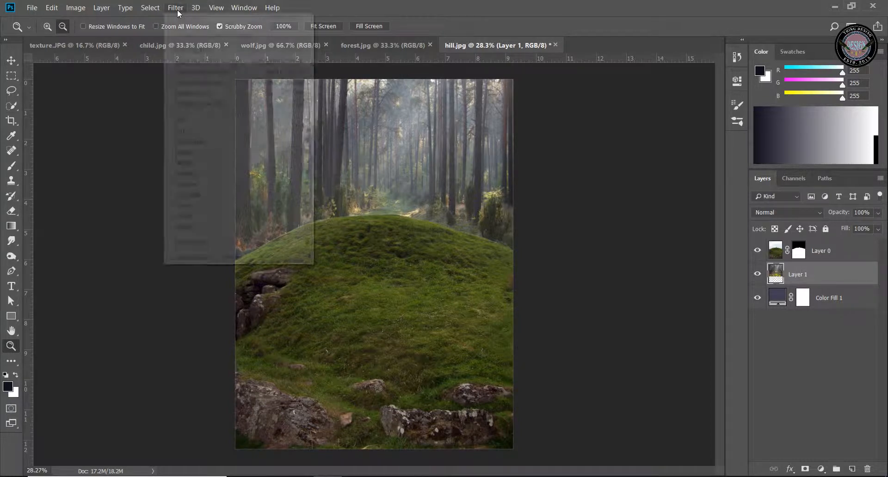
mouse_move(206, 134)
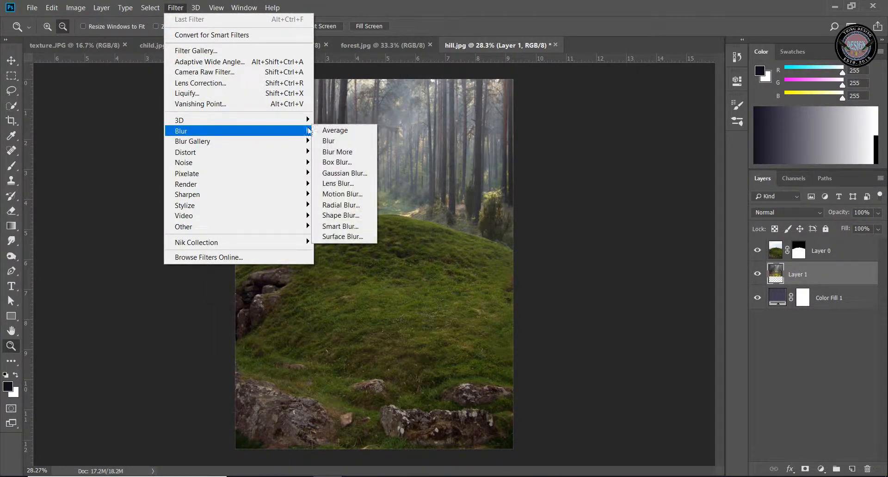
click(362, 187)
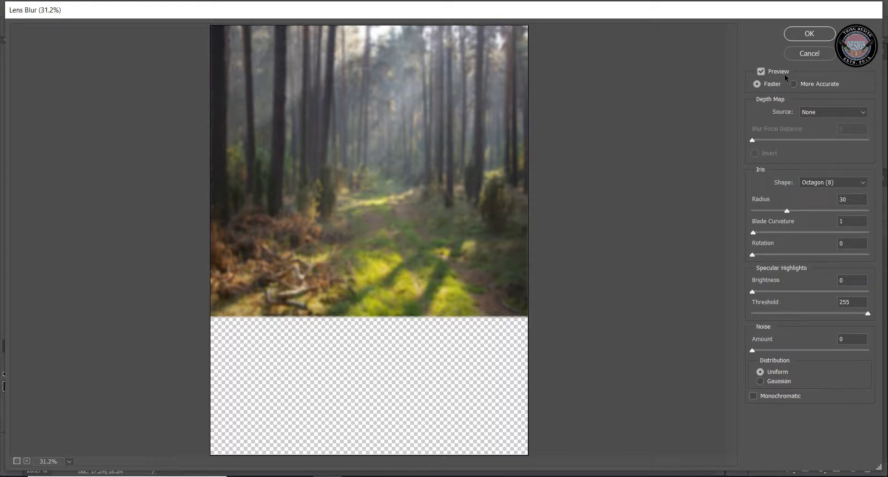
click(793, 84)
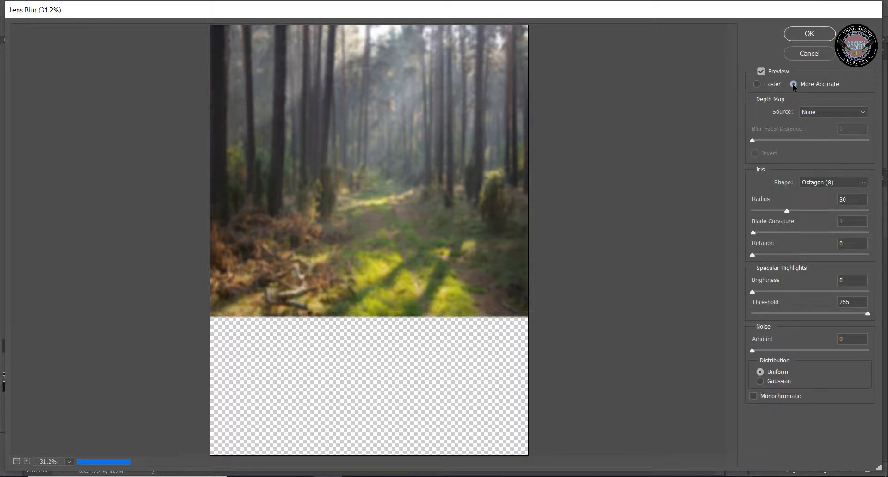
click(757, 85)
click(788, 211)
drag(801, 213, 806, 211)
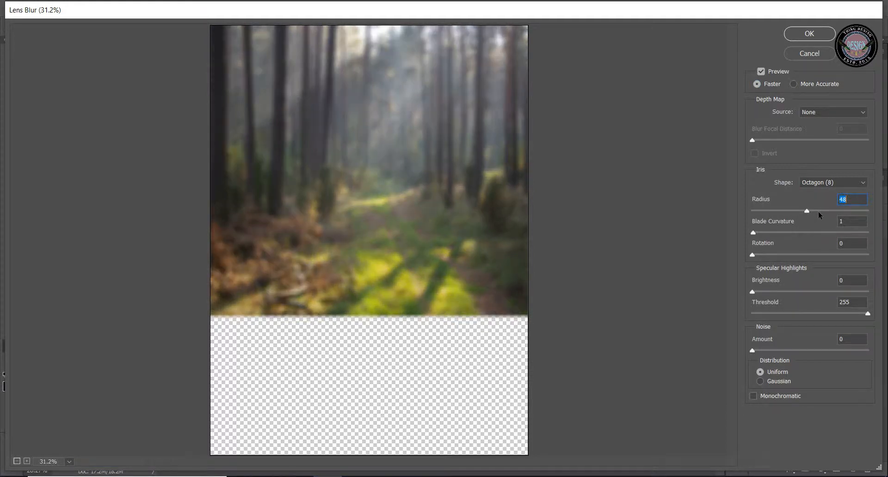
click(818, 212)
click(762, 71)
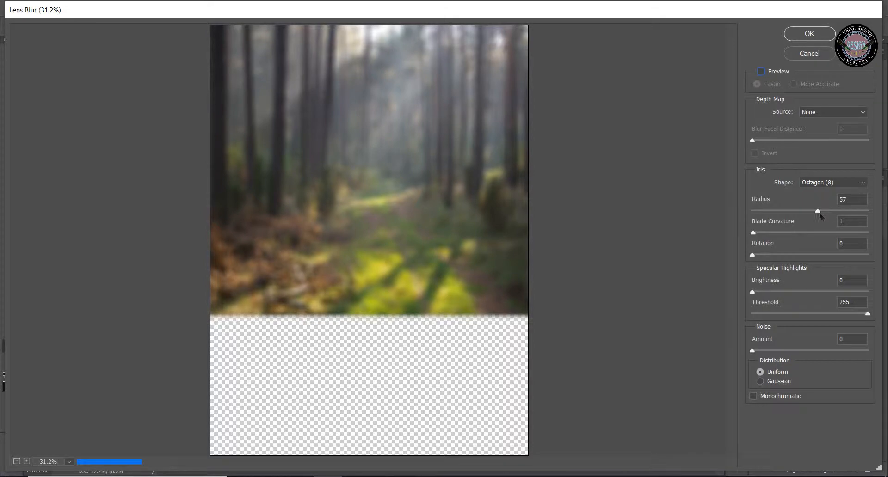
click(762, 72)
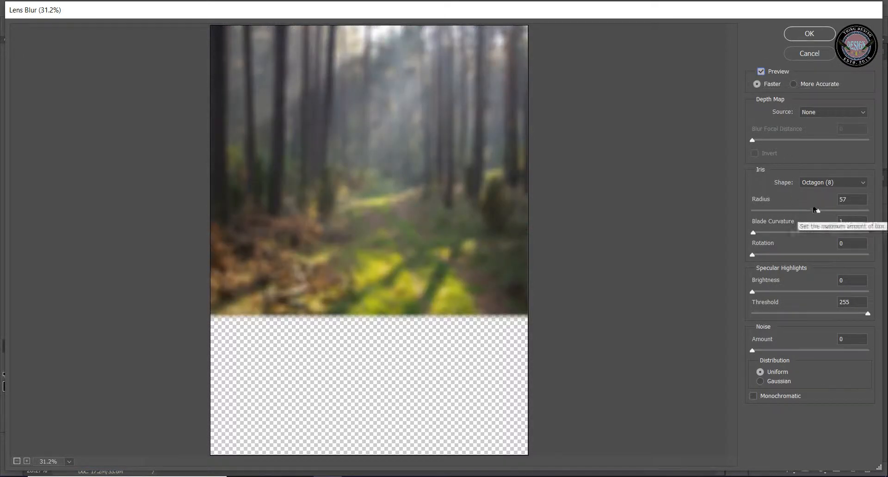
click(817, 37)
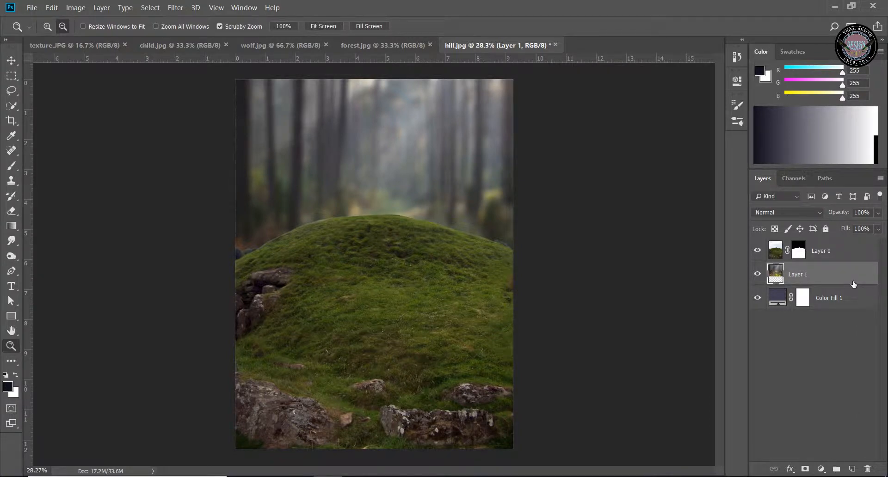
Apply a 30 px Tilt-Shift blur to the hill layer, keeping the sharp band around the hilltop and the foreground rocks blurred
click(821, 253)
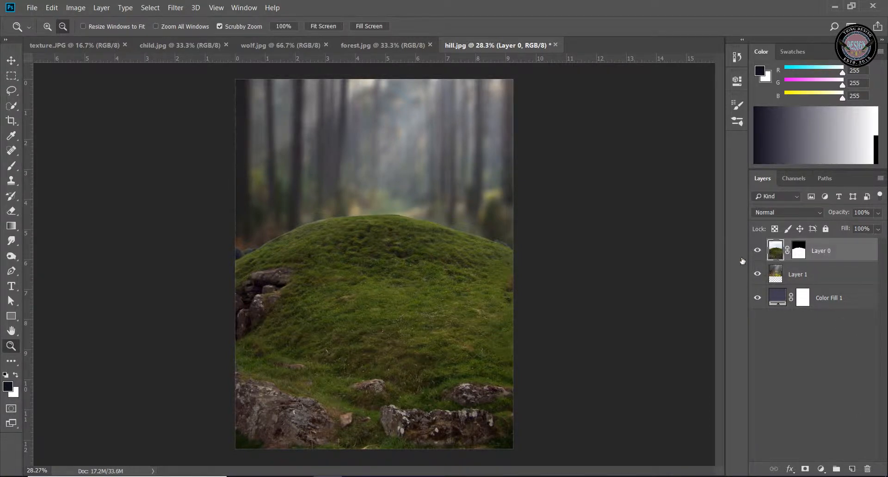
click(175, 8)
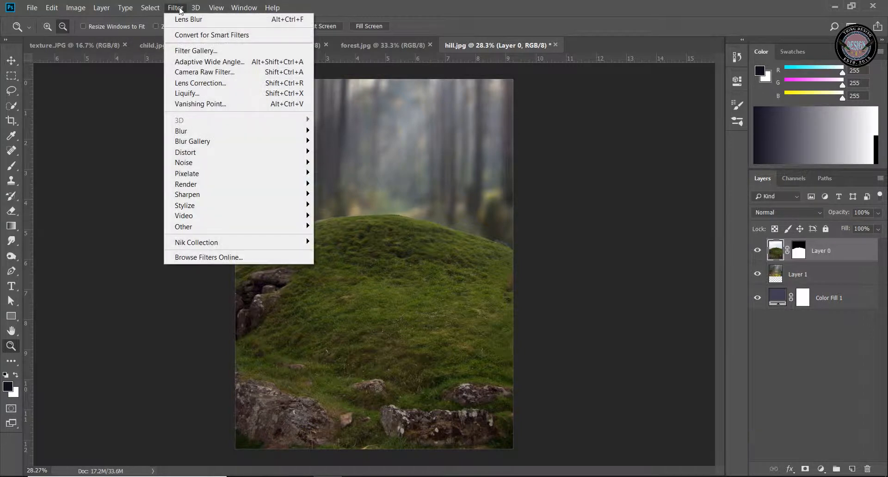
mouse_move(209, 146)
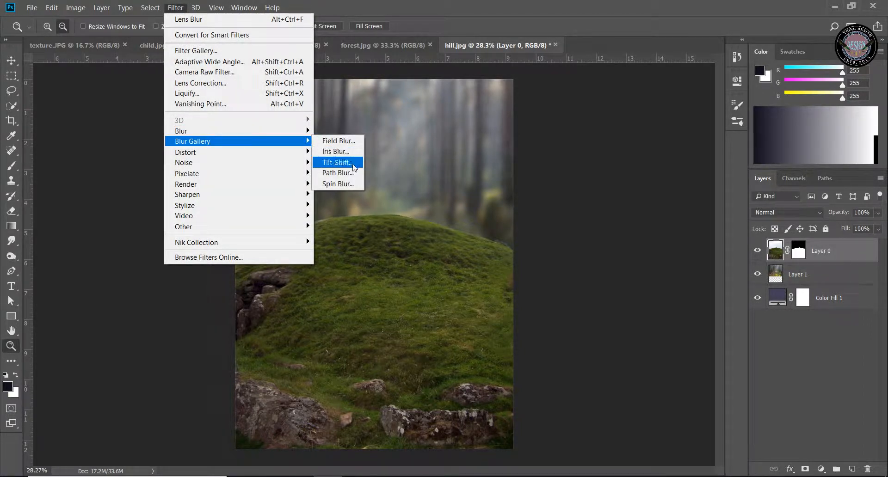
click(337, 163)
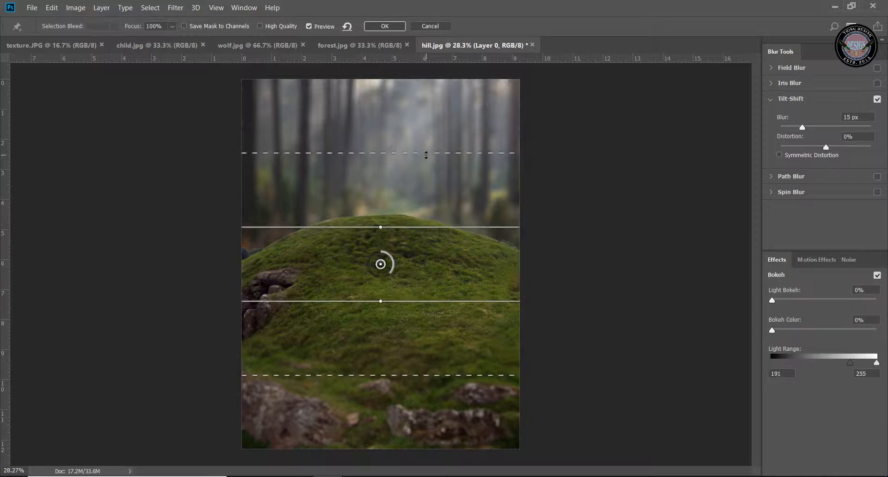
drag(426, 155, 421, 196)
drag(406, 301, 407, 281)
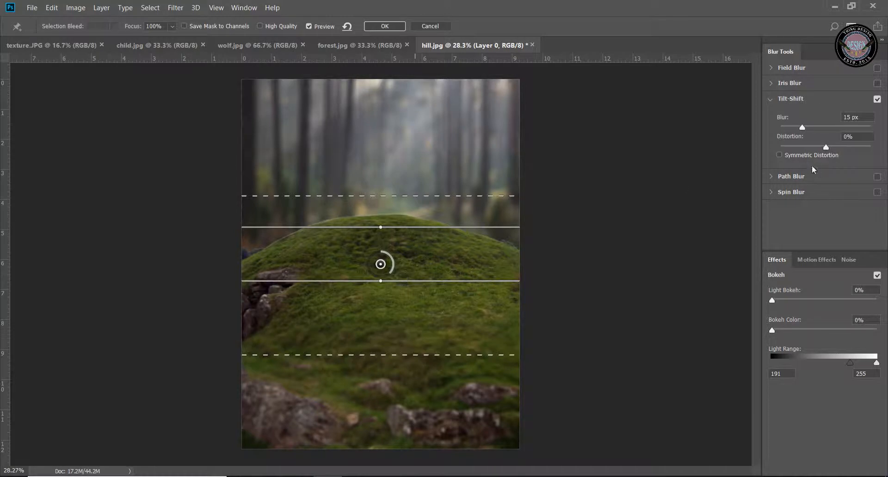
drag(803, 126, 806, 127)
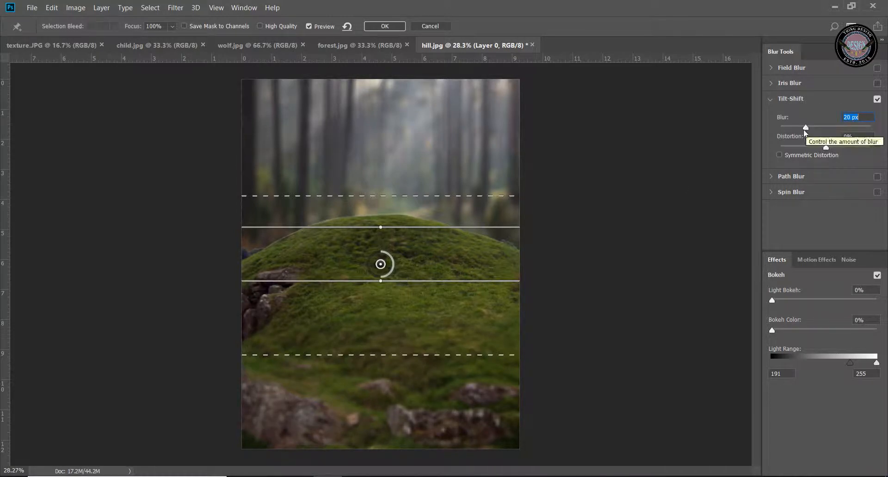
drag(807, 128, 812, 129)
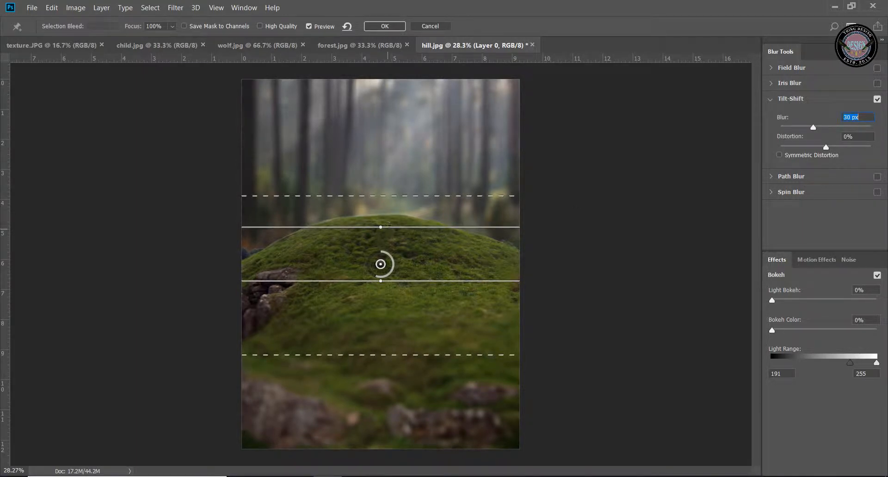
drag(389, 224, 393, 207)
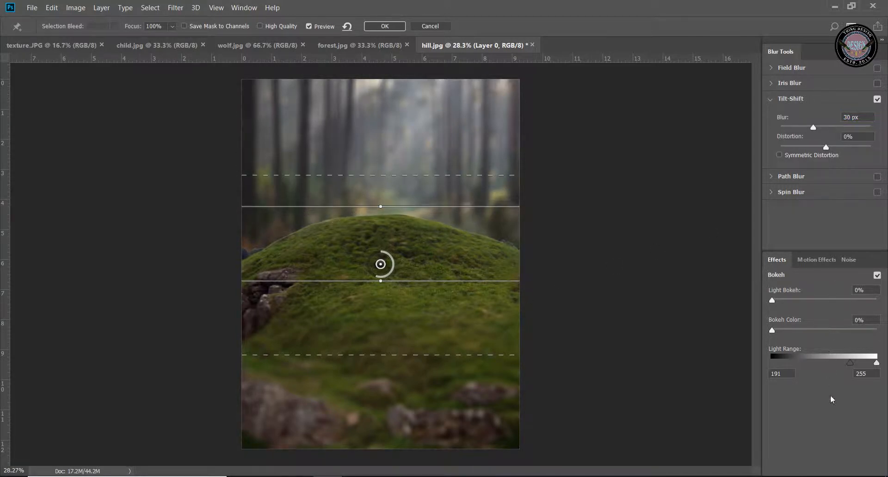
click(393, 29)
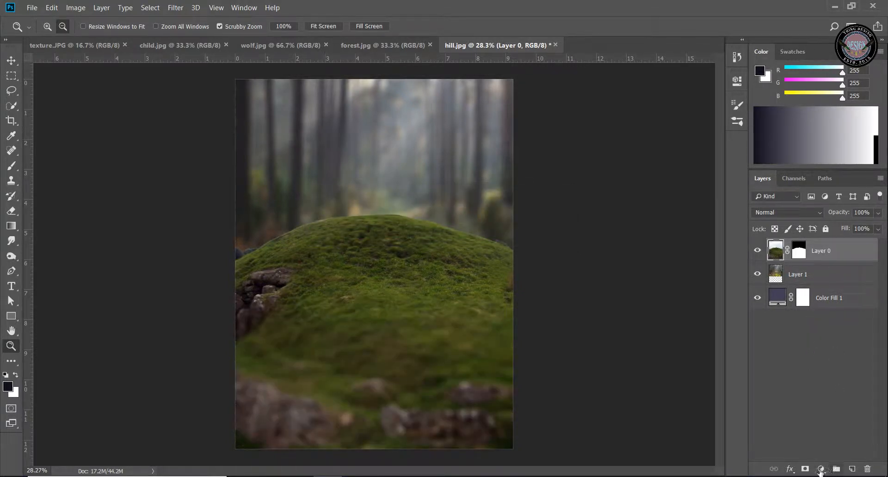
Add a Curves adjustment clipped to the hill layer and raise the RGB midtones slightly to brighten the grass
click(821, 470)
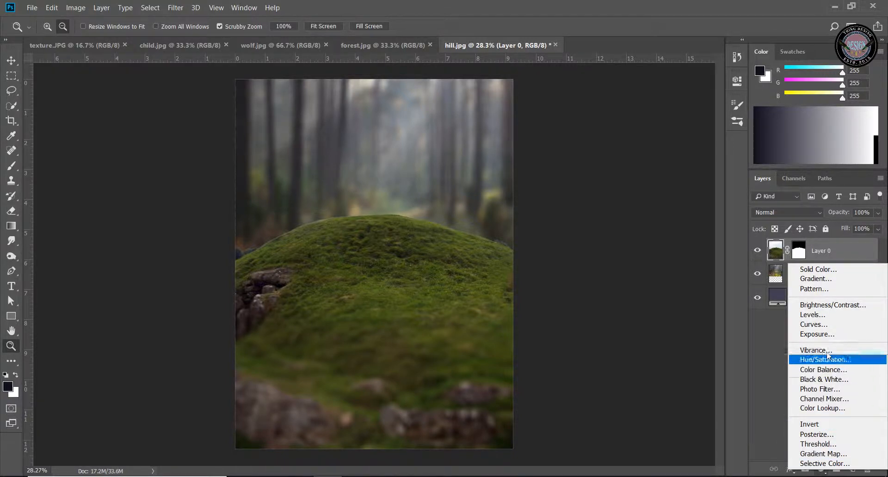
click(828, 332)
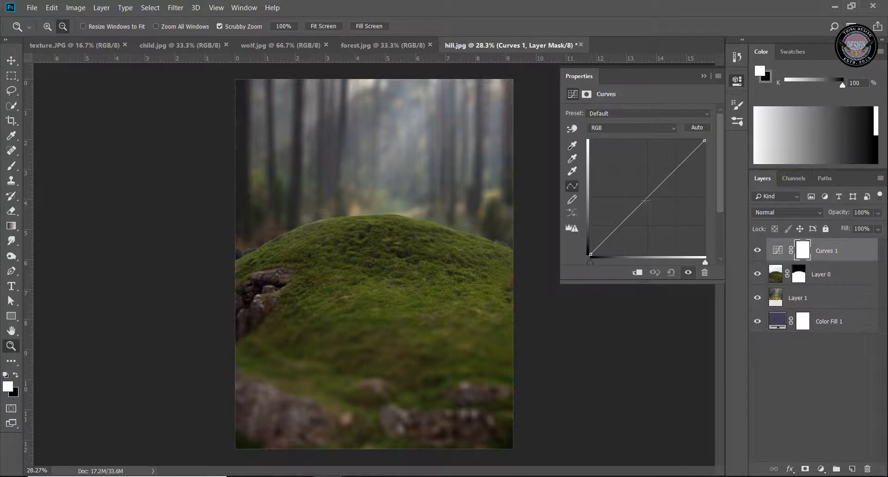
click(638, 273)
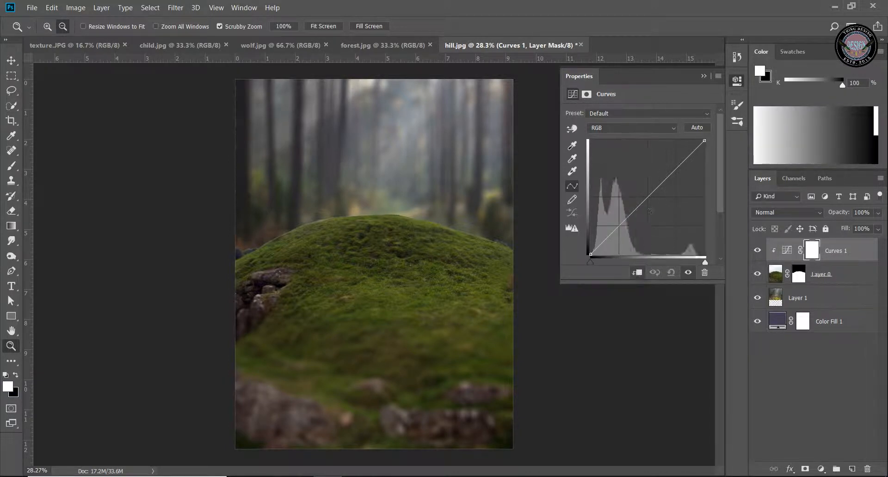
drag(647, 198, 647, 187)
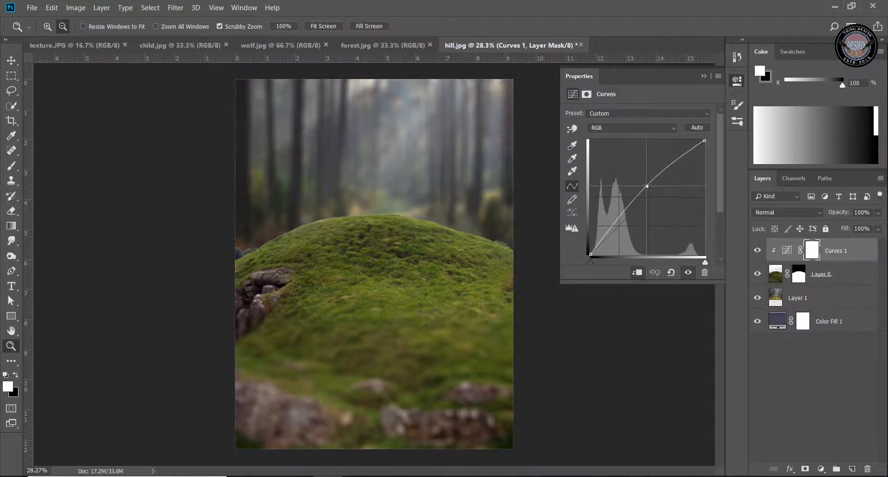
click(704, 77)
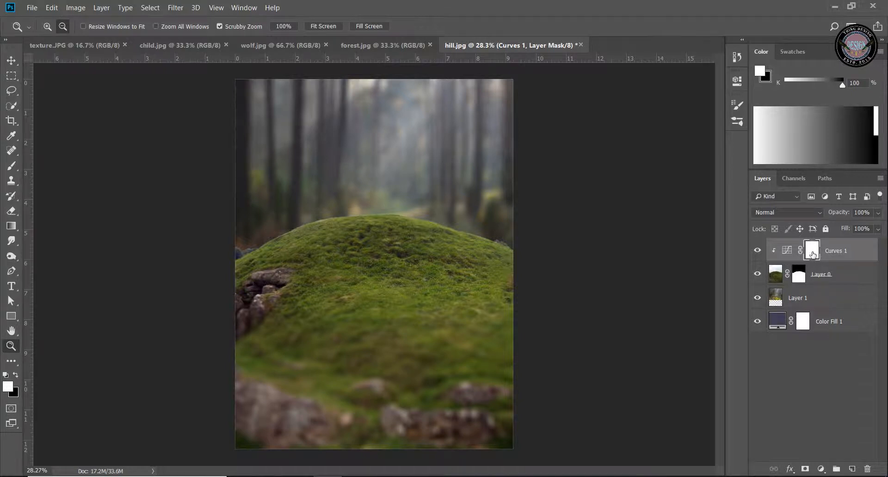
Invert the Curves mask to black and paint white on both sides of the hill with a 700 px Soft Round brush at 37% opacity
key(ctrl+i)
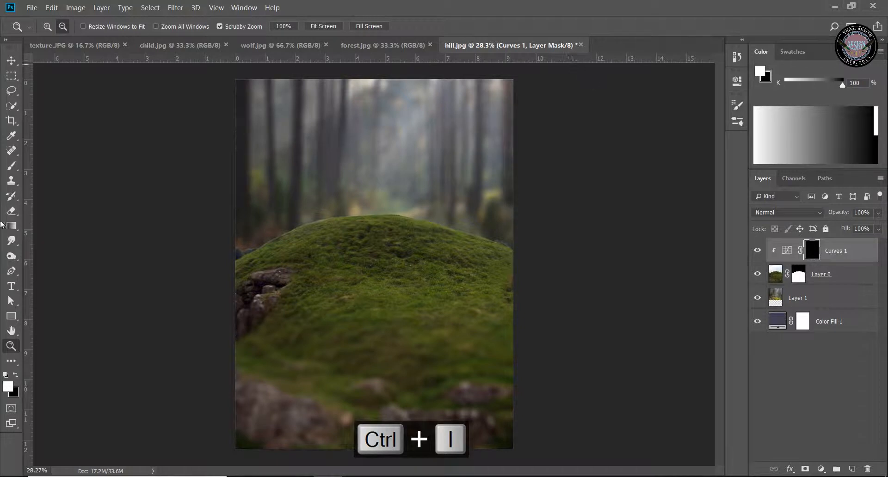
click(12, 166)
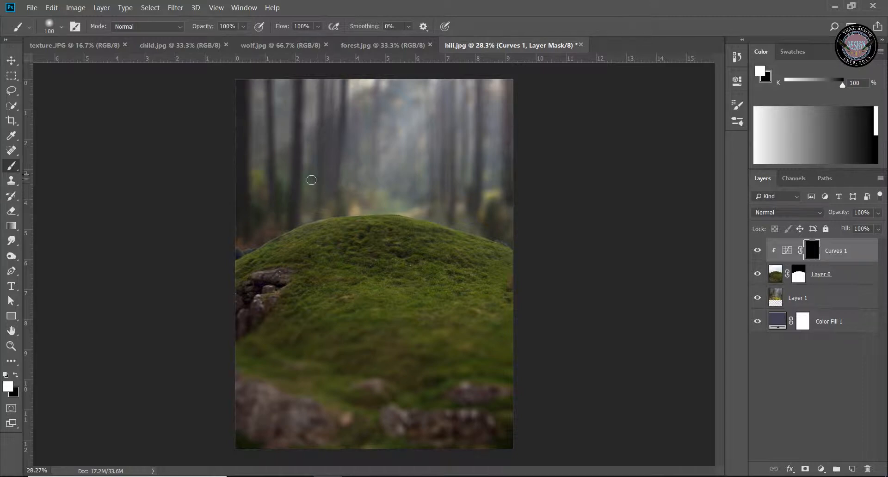
key(bracketright)
key(bracketright)
key(bracketright)
right_click(313, 174)
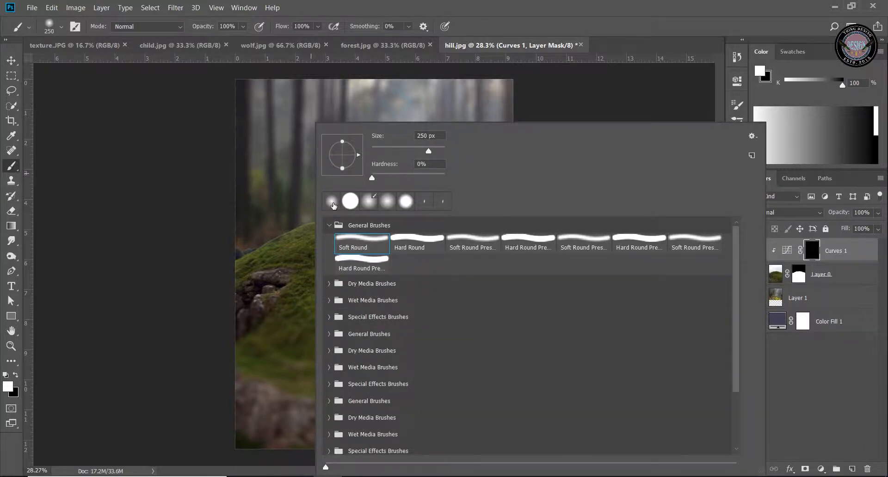
click(491, 4)
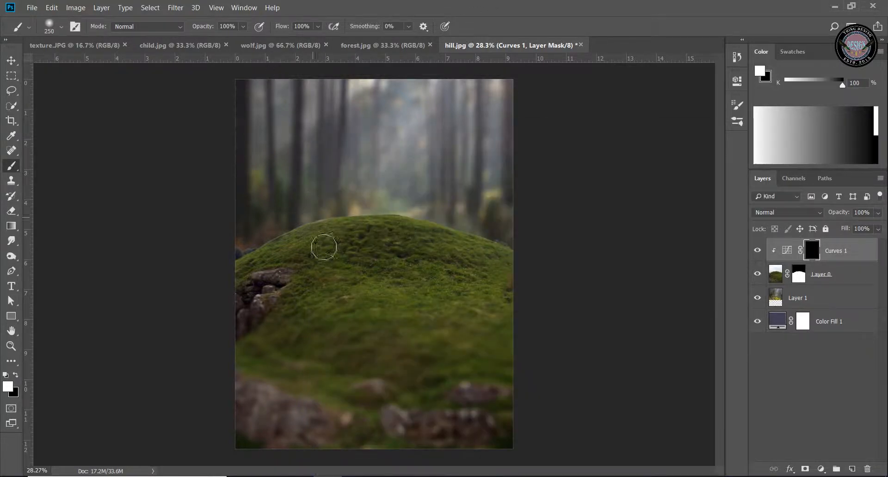
key(bracketright)
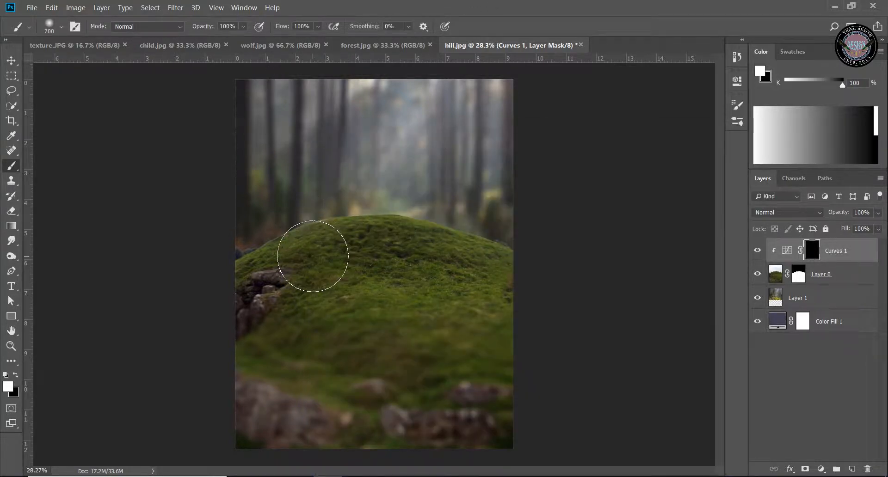
click(243, 26)
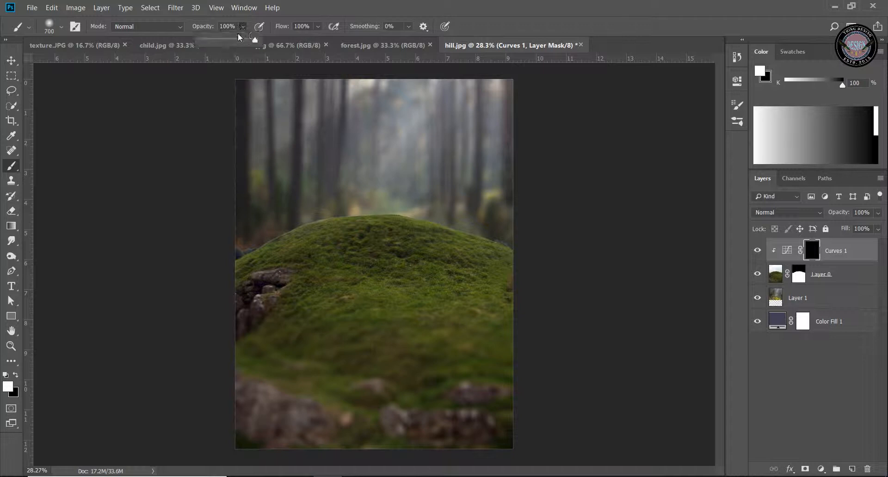
drag(260, 40, 236, 41)
click(474, 3)
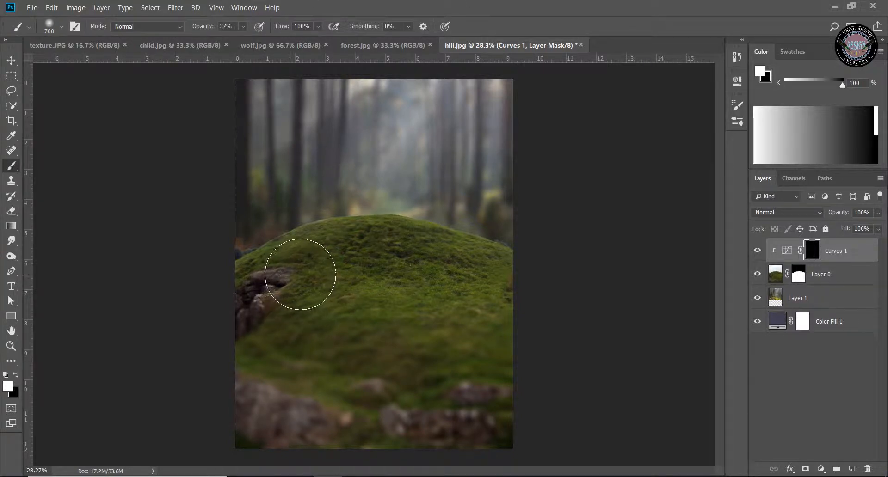
drag(300, 274, 318, 272)
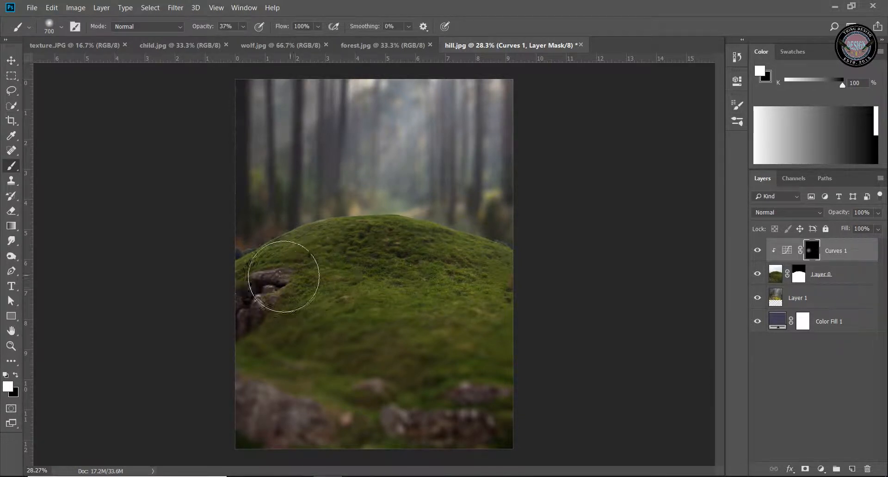
mouse_move(283, 277)
mouse_down()
mouse_move(277, 293)
mouse_move(288, 278)
mouse_move(278, 268)
mouse_up()
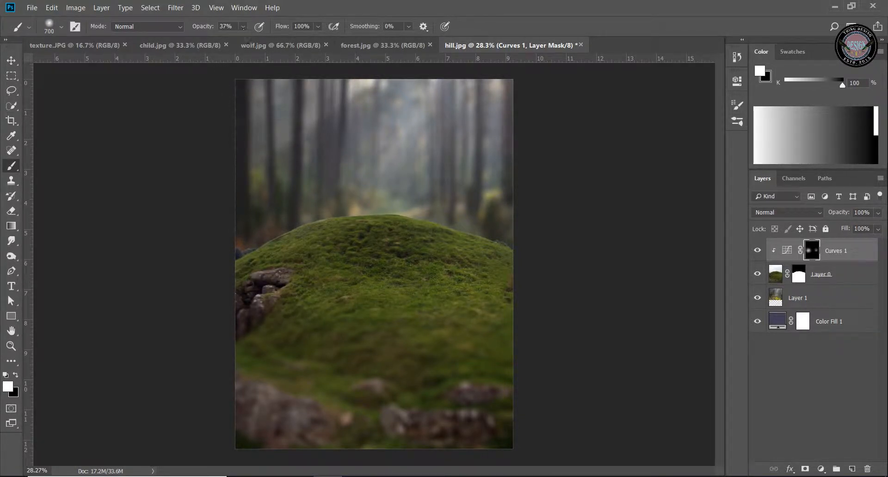
Strengthen the brightened areas on both sides of the hill in the Curves mask at 49% brush opacity, and compare with and without the adjustment
click(243, 27)
drag(255, 41, 263, 40)
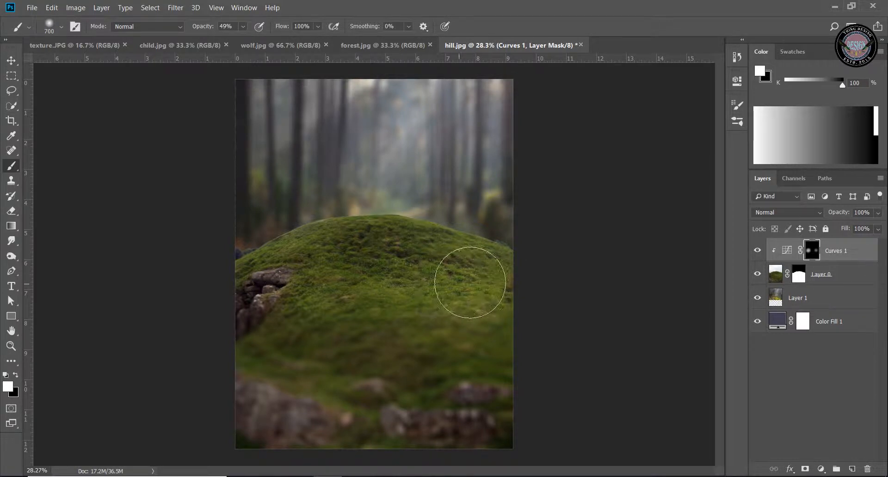
mouse_move(298, 302)
mouse_down()
mouse_move(318, 284)
mouse_move(289, 289)
mouse_up()
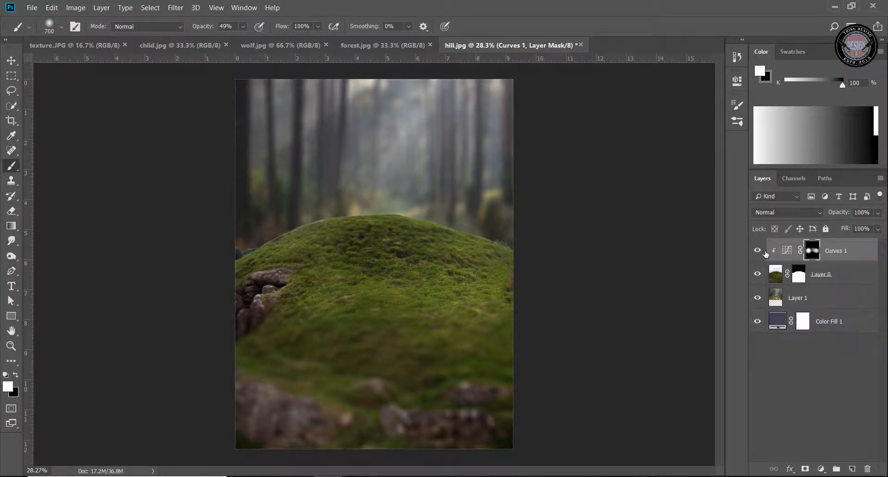
click(758, 252)
click(758, 252)
click(759, 252)
Select the wolf in wolf.jpg with the Quick Selection tool, excluding the ground and the rock beneath its hindquarters
click(11, 61)
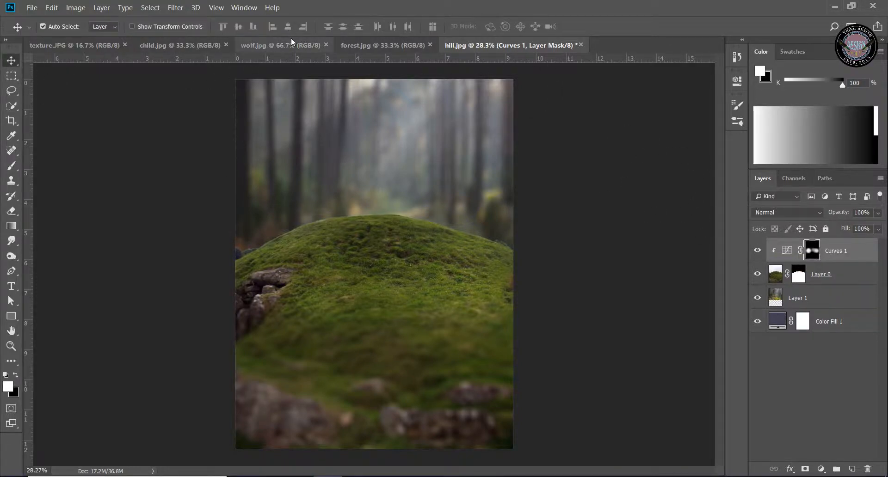
click(281, 46)
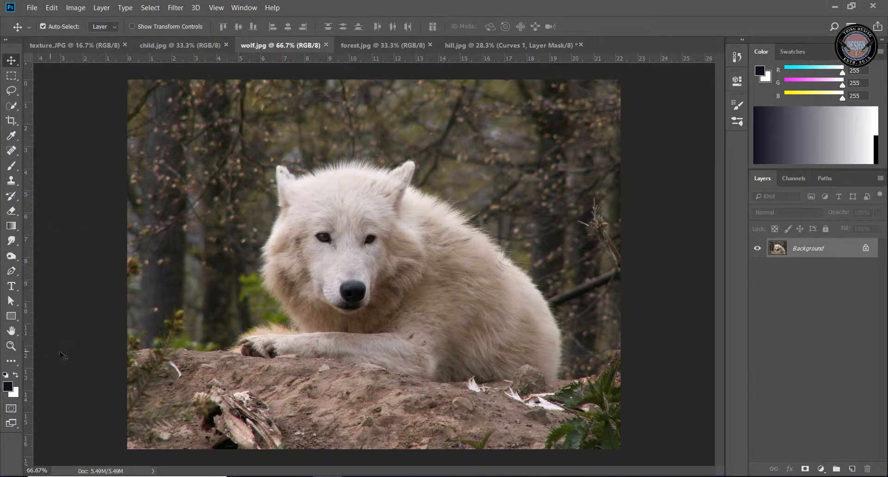
click(11, 106)
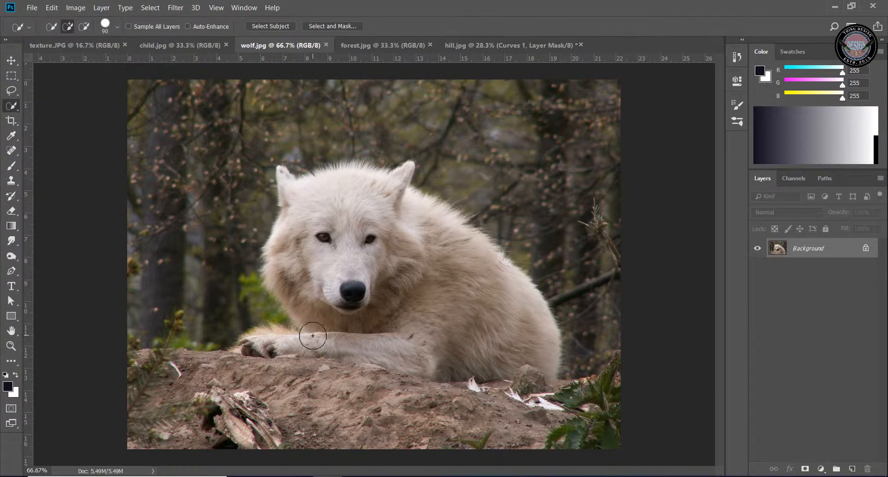
key(bracketleft)
mouse_move(307, 339)
mouse_down()
mouse_move(274, 344)
mouse_move(413, 339)
mouse_move(489, 353)
mouse_move(513, 345)
mouse_move(368, 289)
mouse_move(349, 234)
mouse_up()
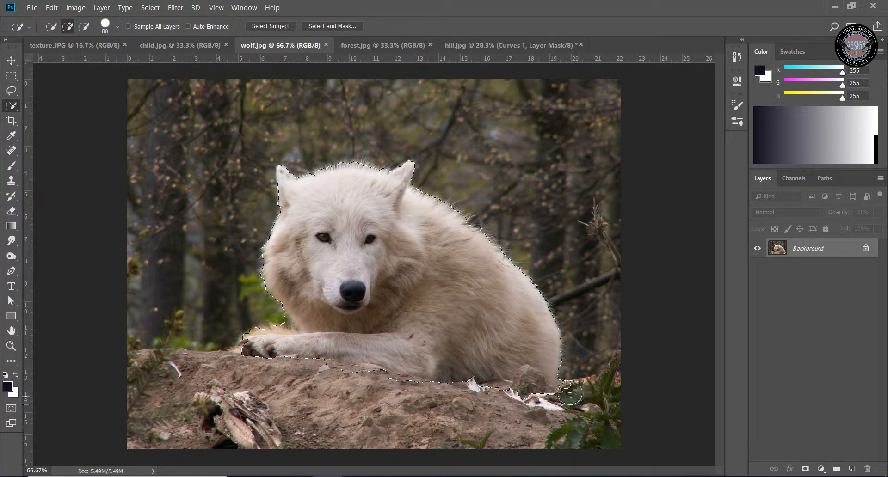
mouse_move(544, 393)
mouse_down()
mouse_move(534, 386)
mouse_move(453, 395)
mouse_up()
key(ctrl+z)
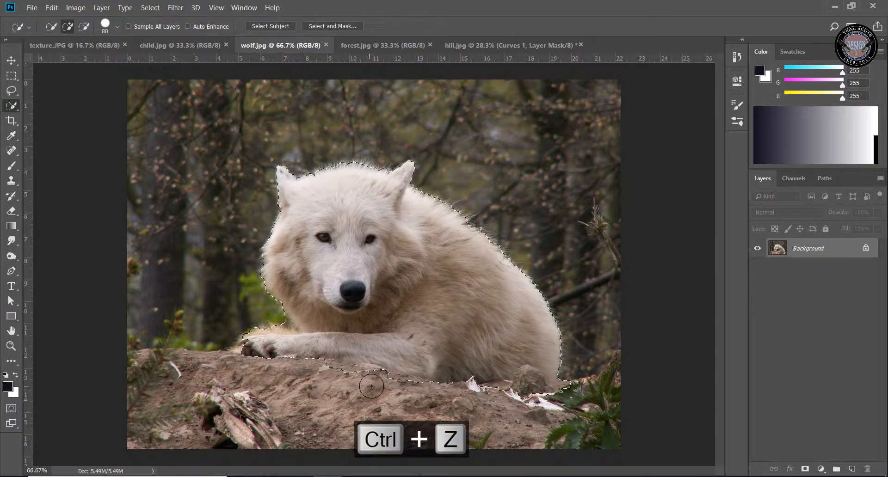
key(alt)
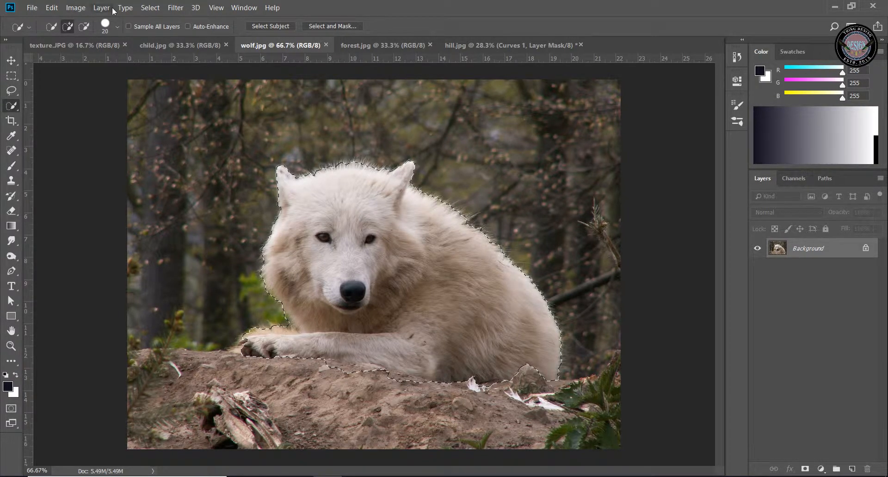
Refine the wolf selection with a 2 px radius and +18% Shift Edge, brushing along the fur outline and the underside
click(149, 8)
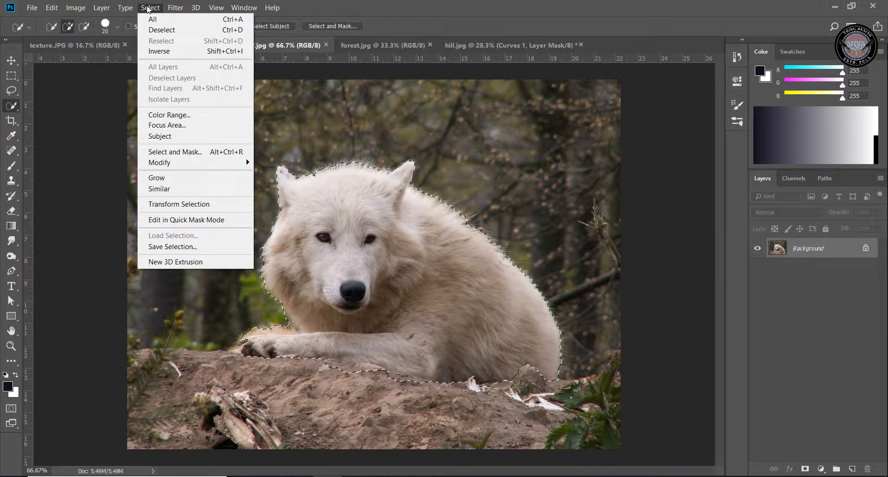
click(166, 153)
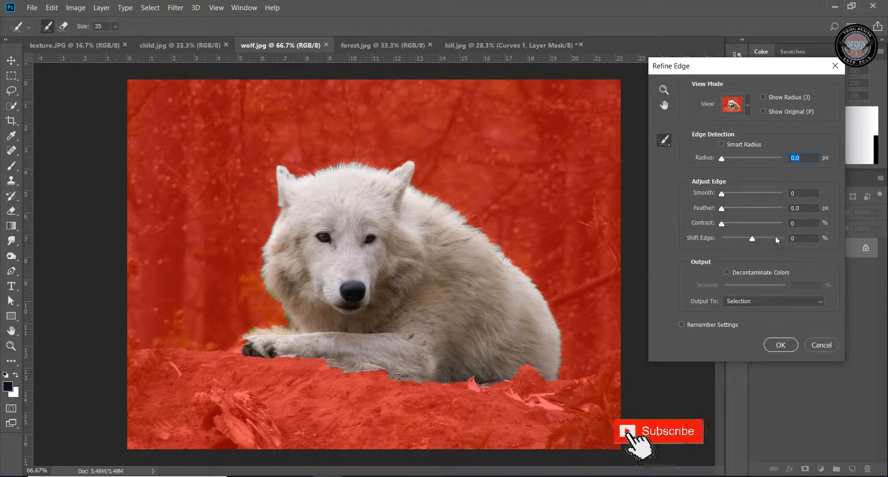
click(728, 159)
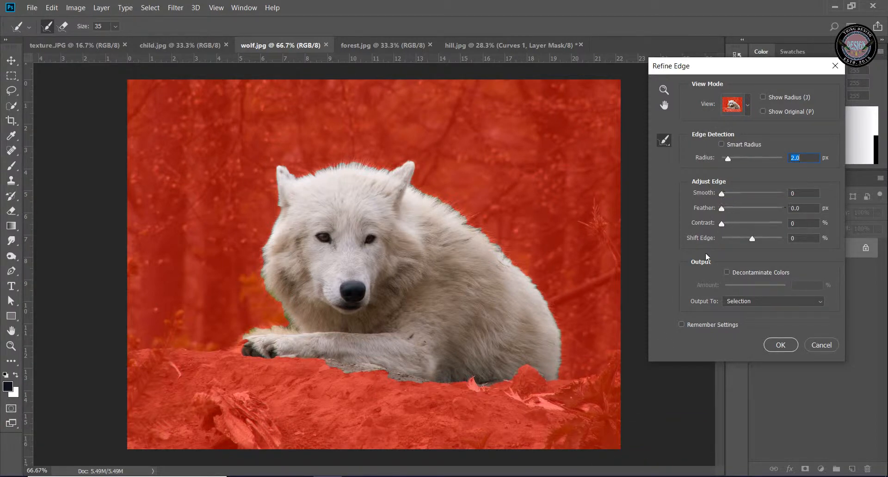
click(757, 237)
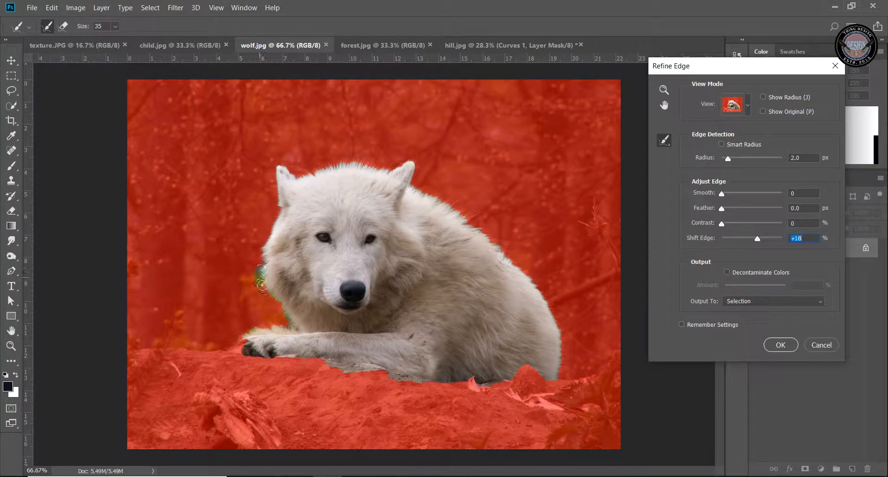
mouse_move(276, 308)
mouse_down()
mouse_move(300, 345)
mouse_move(270, 358)
mouse_move(241, 331)
mouse_move(272, 328)
mouse_up()
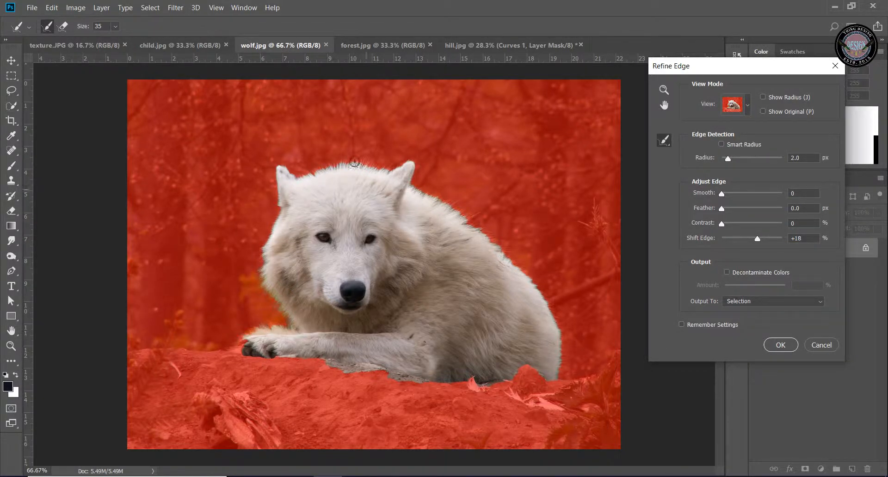
mouse_move(272, 187)
mouse_down()
mouse_move(281, 167)
mouse_move(305, 180)
mouse_move(346, 164)
mouse_move(416, 163)
mouse_move(413, 184)
mouse_move(479, 227)
mouse_move(478, 214)
mouse_move(483, 236)
mouse_move(543, 291)
mouse_move(561, 336)
mouse_move(559, 377)
mouse_up()
mouse_move(511, 383)
mouse_down()
mouse_move(433, 388)
mouse_move(325, 363)
mouse_move(352, 384)
mouse_move(336, 370)
mouse_move(421, 385)
mouse_up()
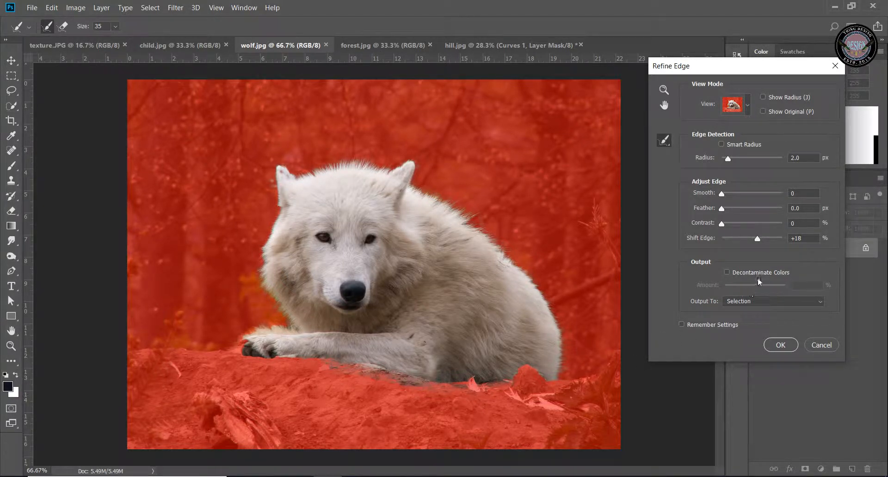
Set Shift Edge to -22%, touch up the edge beneath the front leg, and output the refined selection to a layer mask
drag(753, 237, 746, 239)
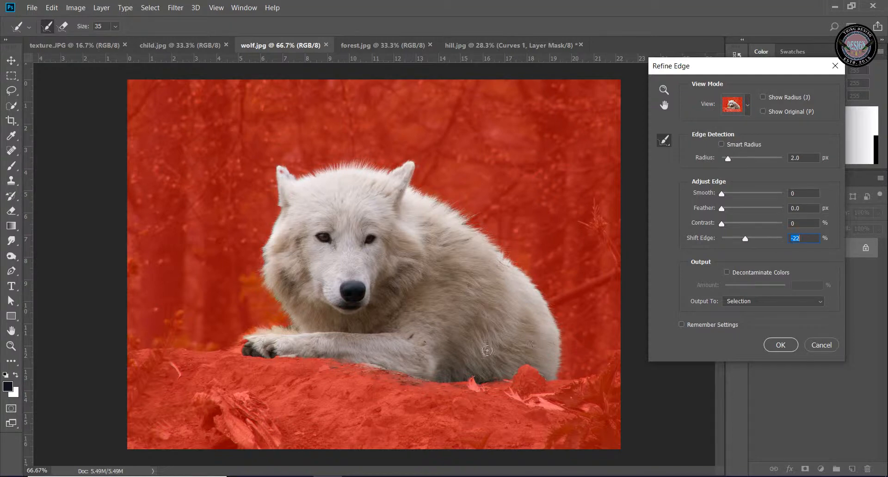
mouse_move(355, 371)
mouse_down()
mouse_move(433, 383)
mouse_move(385, 373)
mouse_up()
click(785, 303)
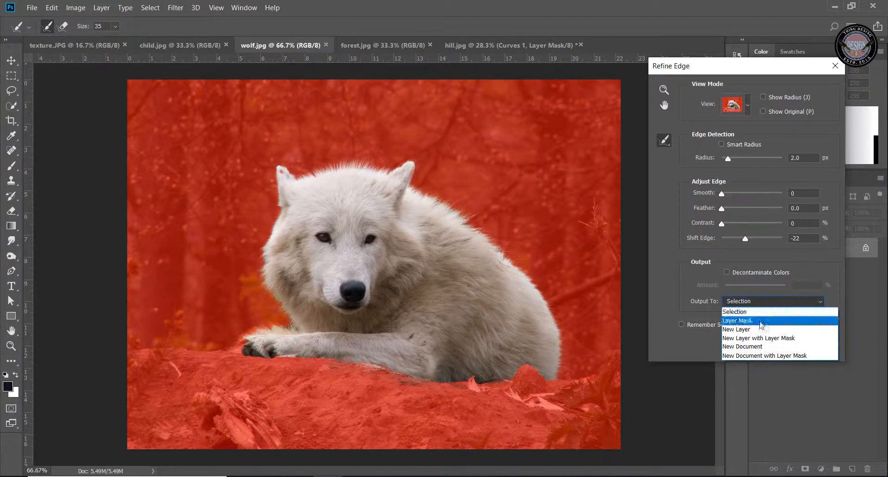
click(760, 321)
click(781, 343)
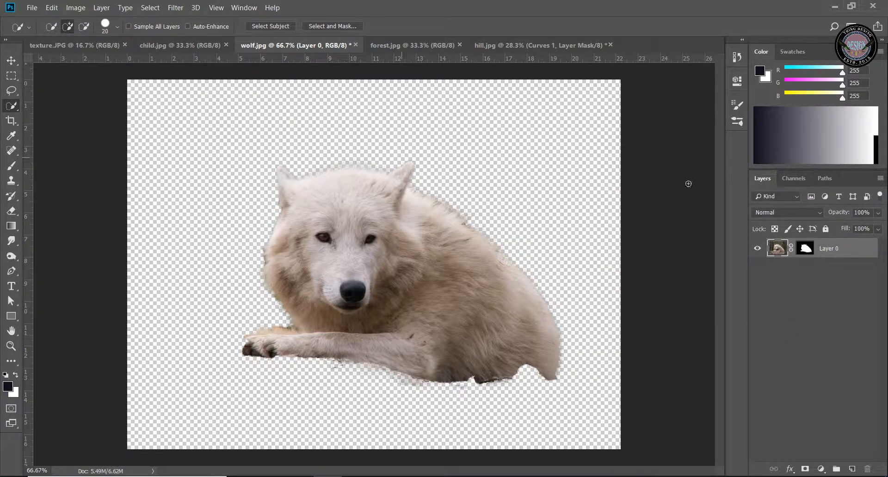
Copy the masked wolf layer into the hill.jpg document as the topmost layer, positioned over the hill
click(12, 62)
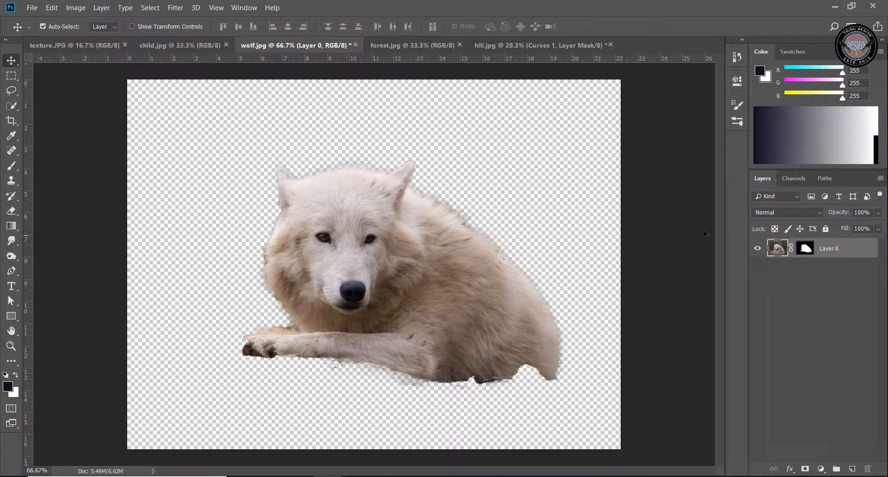
drag(420, 166, 373, 207)
drag(365, 242, 394, 231)
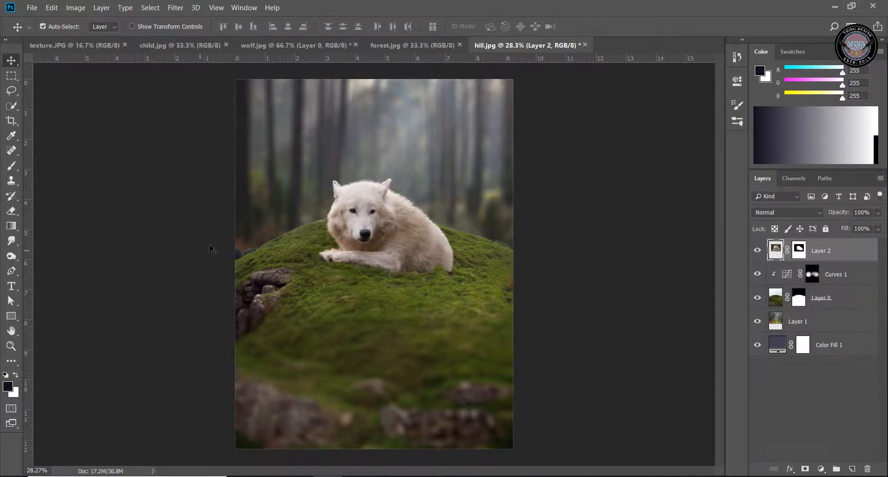
Scale the wolf layer to about 86.75% and place it lying on the crest of the hill, slightly right of centre
key(ctrl+t)
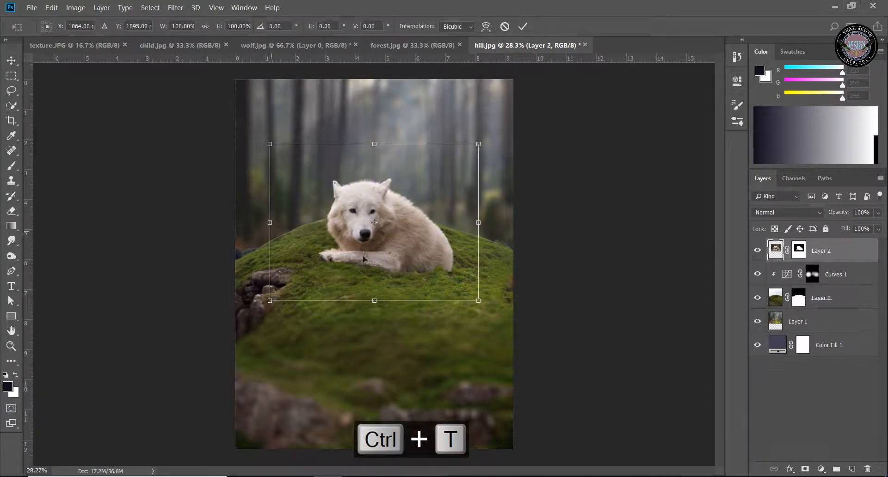
drag(479, 301, 451, 280)
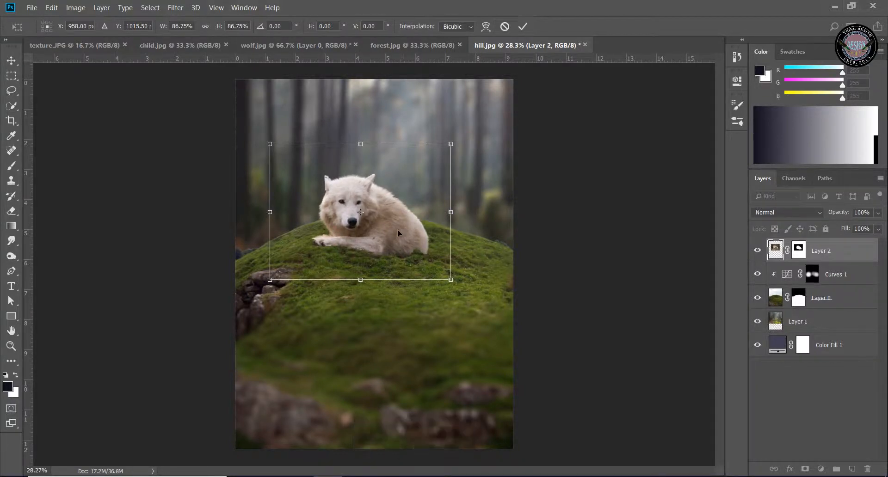
drag(399, 234, 429, 207)
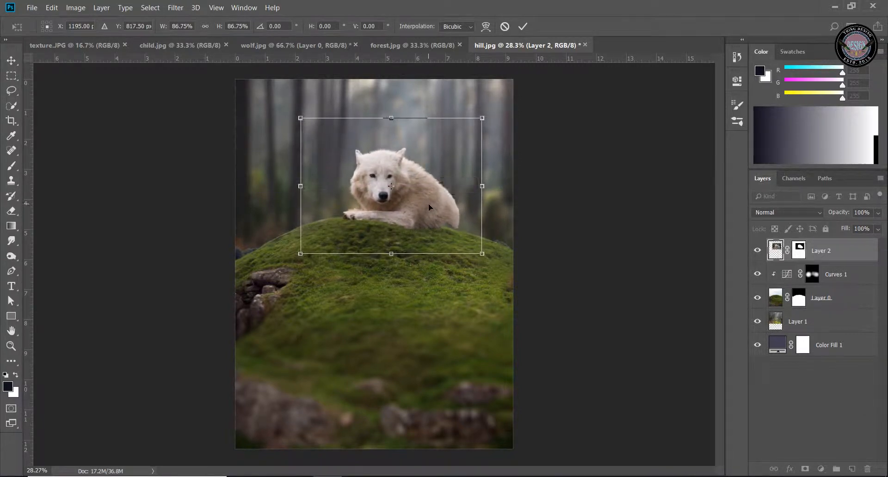
click(522, 27)
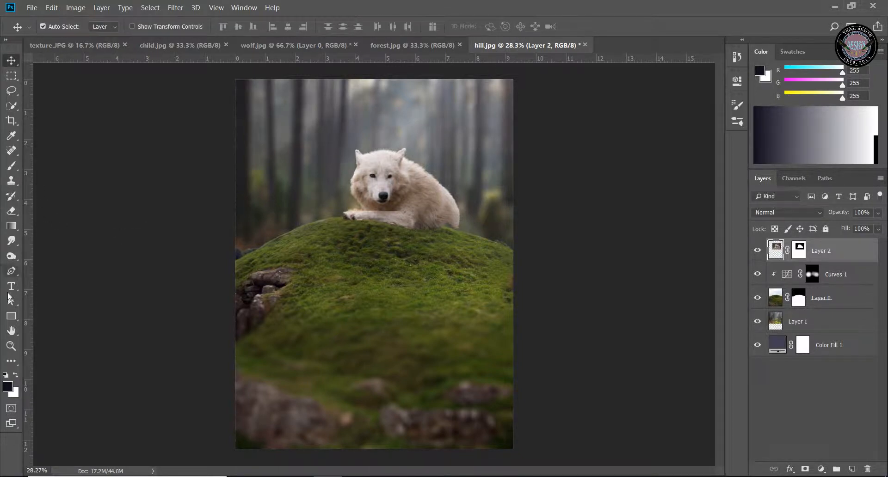
Reduce the Brush to size 100 and make white the foreground colour for touching up the wolf's hindquarters
click(11, 346)
drag(414, 171, 440, 167)
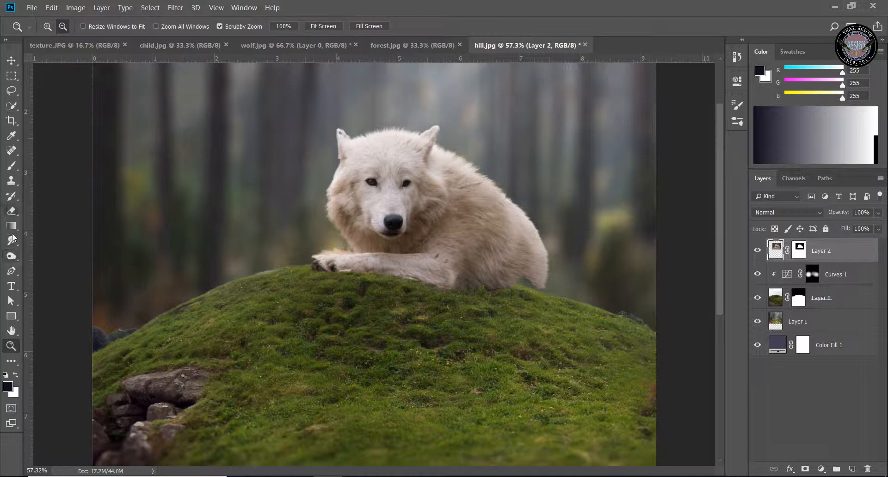
click(11, 165)
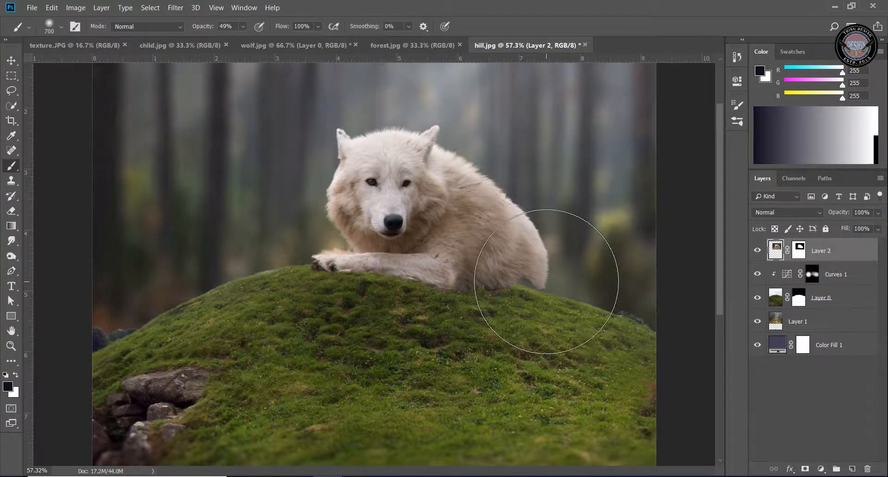
key(bracketleft)
key(bracketleft)
key(bracketleft)
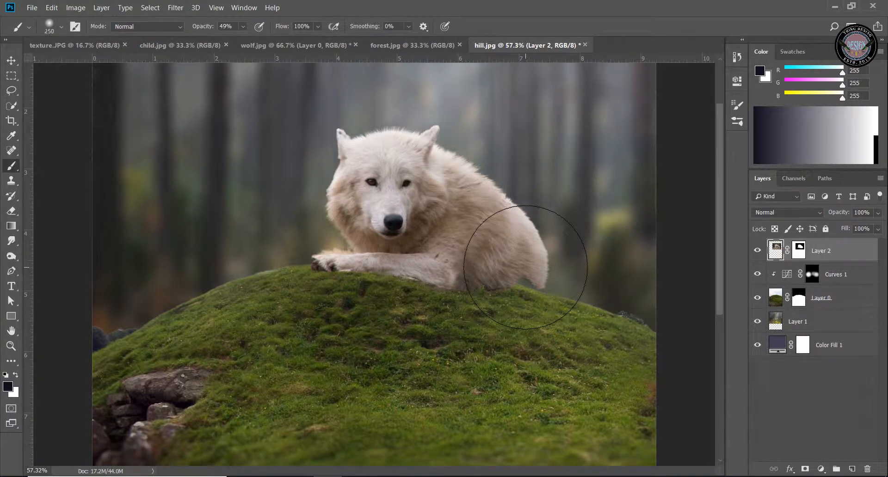
key(bracketleft)
key(bracketleft)
key(bracketleft)
key(bracketleft)
key(bracketleft)
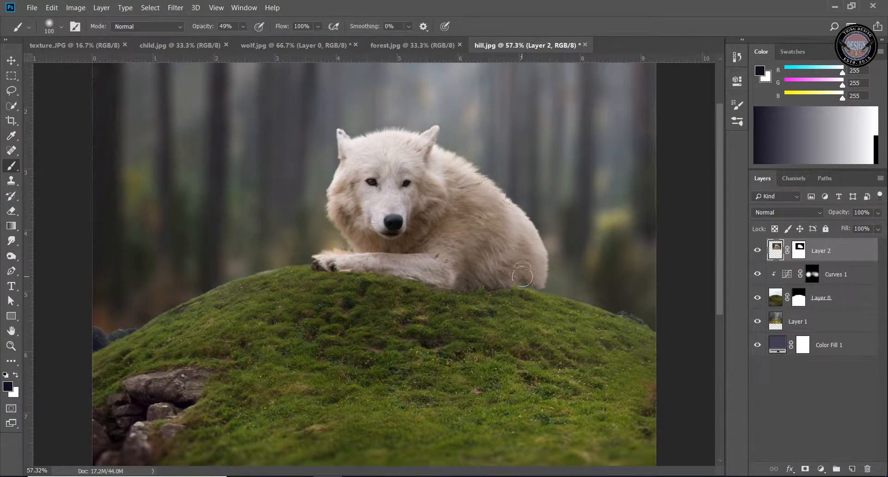
click(17, 378)
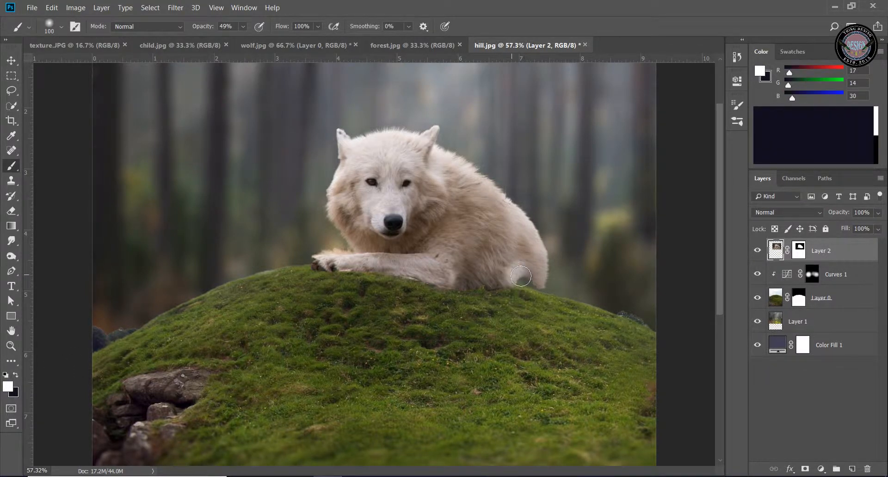
Make the wolf layer's mask active and undo the white dabs painted on the hindquarters
click(522, 277)
click(797, 253)
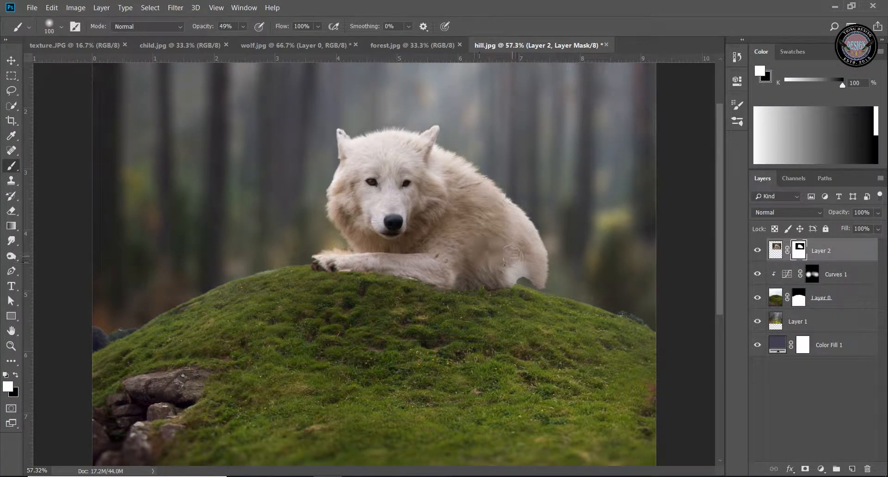
click(521, 277)
key(ctrl+alt+z)
key(ctrl+alt+z)
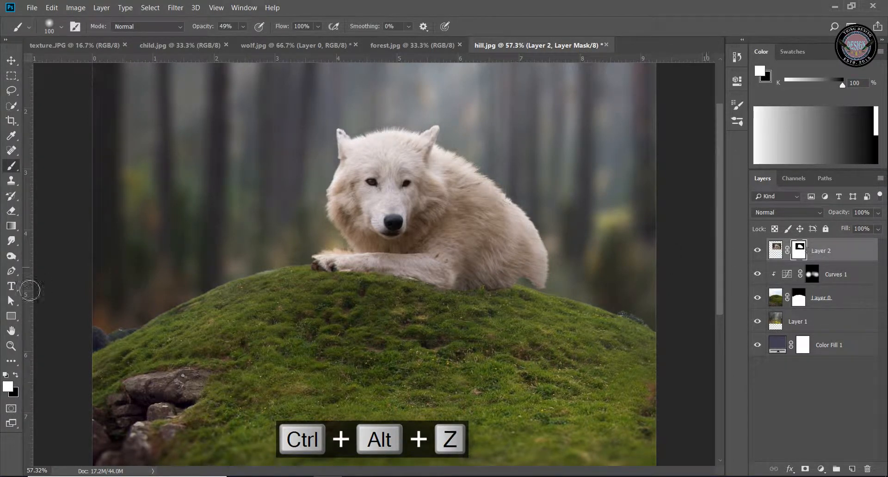
Paint white on the wolf's layer mask beneath the hindquarters and around the front paw to restore hidden fur
click(16, 376)
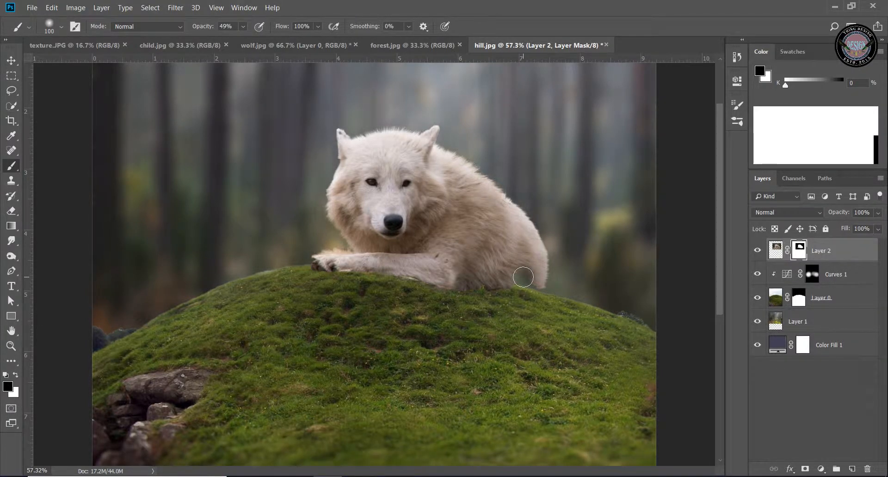
click(16, 376)
drag(525, 274, 458, 277)
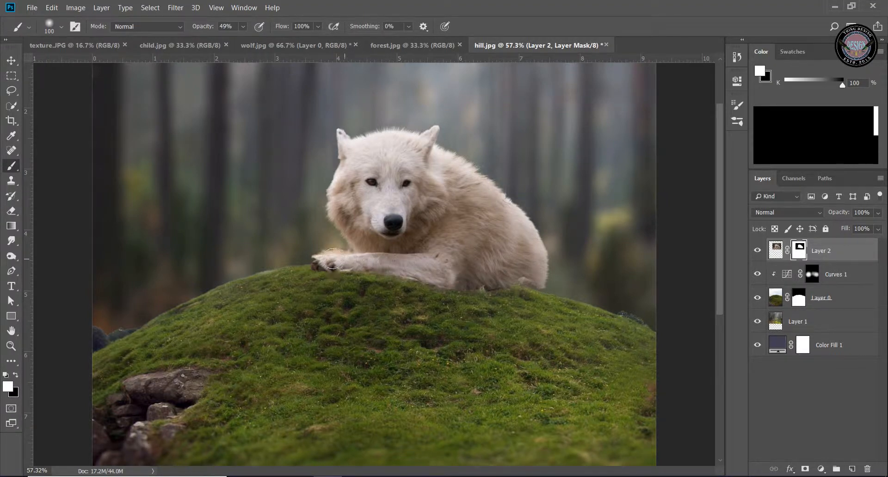
drag(332, 259, 323, 259)
Paint black on the wolf's layer mask along the front leg, belly and hind underside to blend them into the grass
click(10, 346)
drag(403, 285, 438, 283)
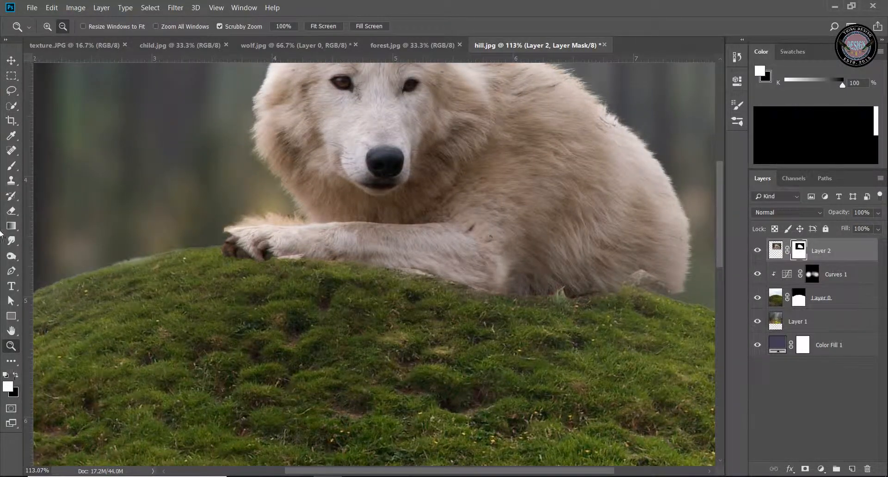
click(10, 165)
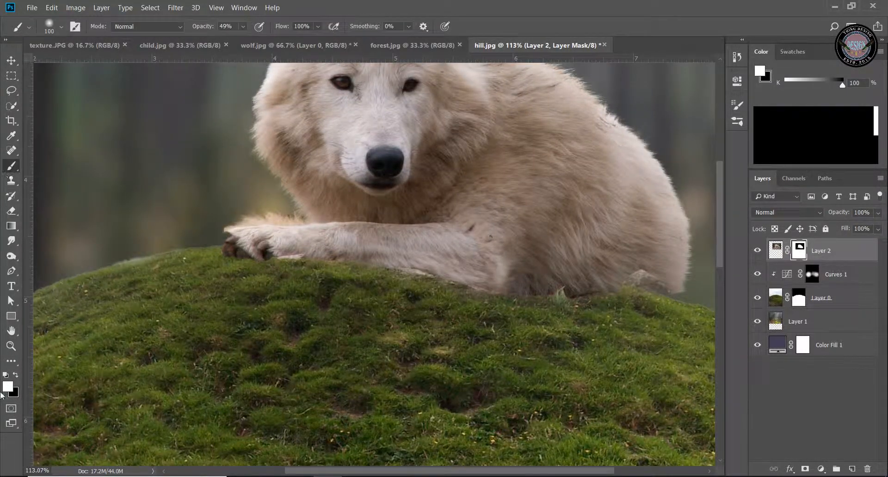
click(16, 376)
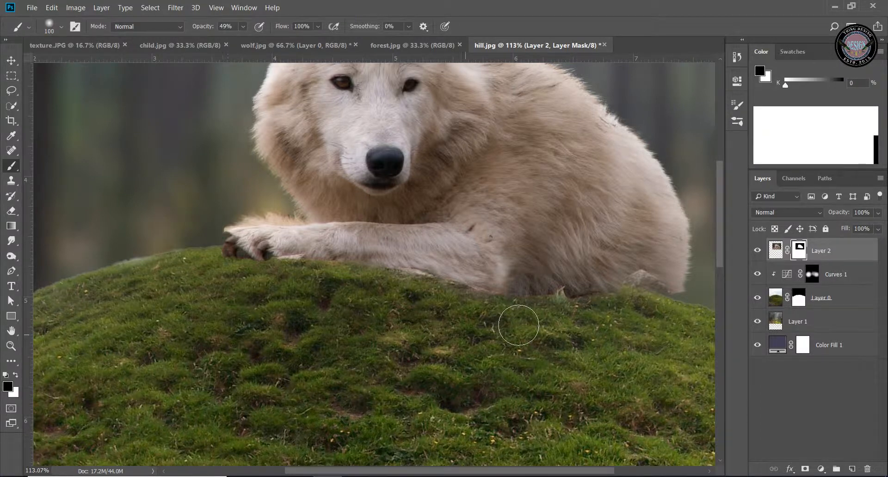
mouse_move(521, 312)
mouse_down()
mouse_move(387, 287)
mouse_move(400, 294)
mouse_move(435, 292)
mouse_move(390, 281)
mouse_move(277, 273)
mouse_move(371, 291)
mouse_up()
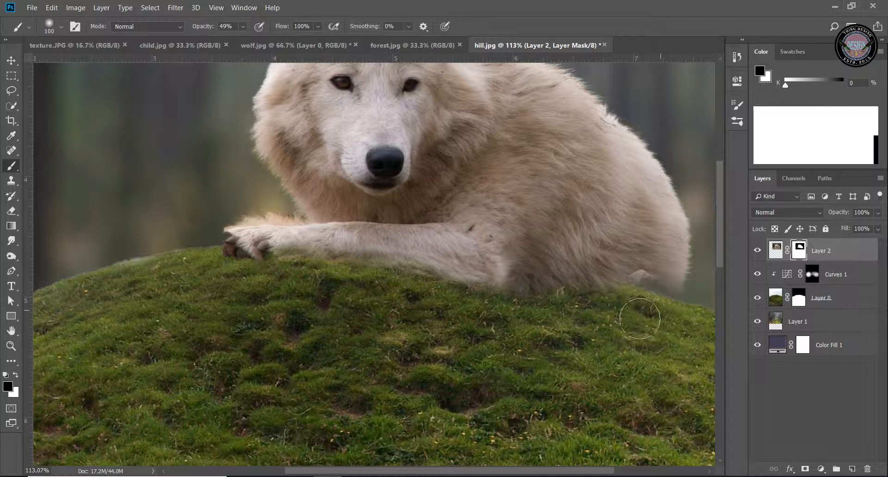
drag(657, 301, 694, 298)
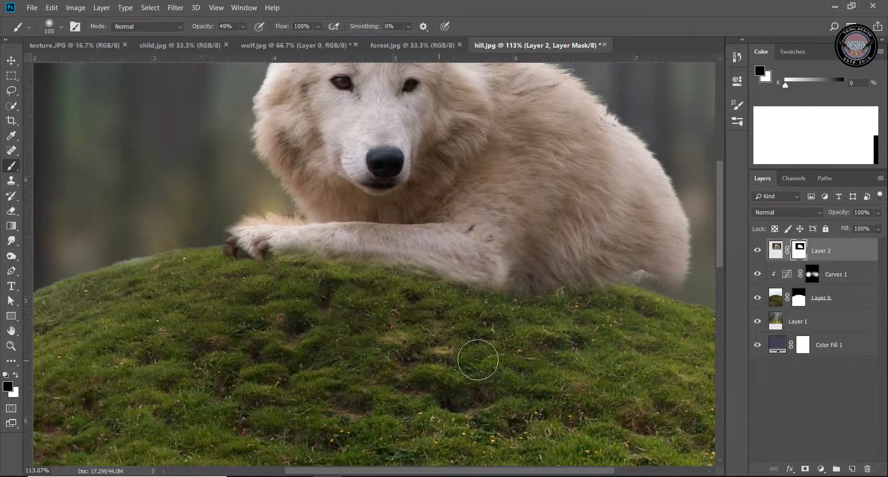
drag(466, 361, 389, 420)
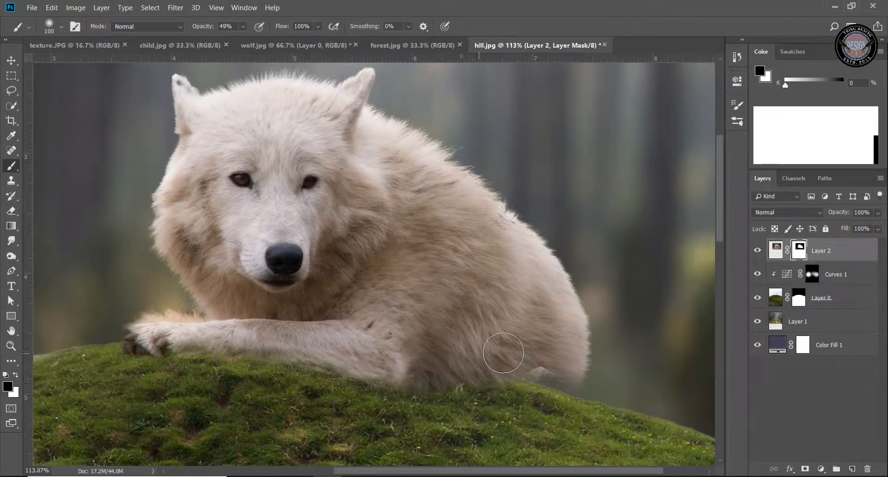
Add a new empty layer above the wolf layer and swap the foreground and background colours
click(11, 346)
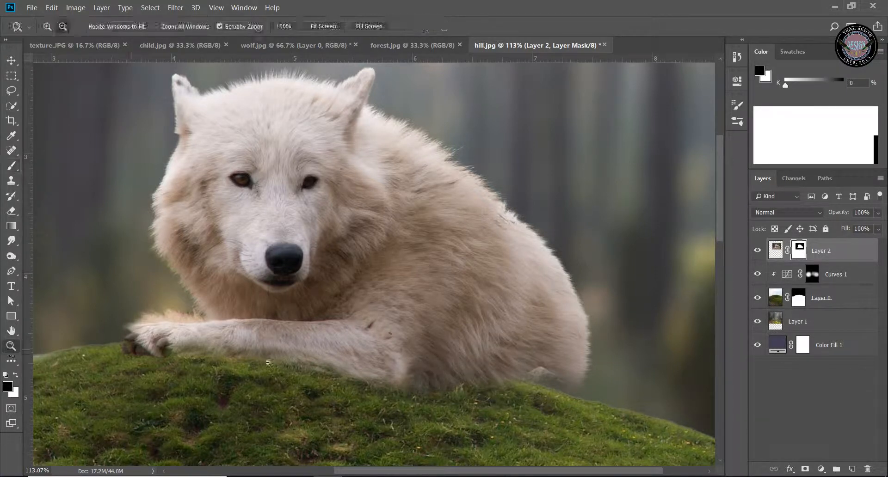
alt+click(268, 363)
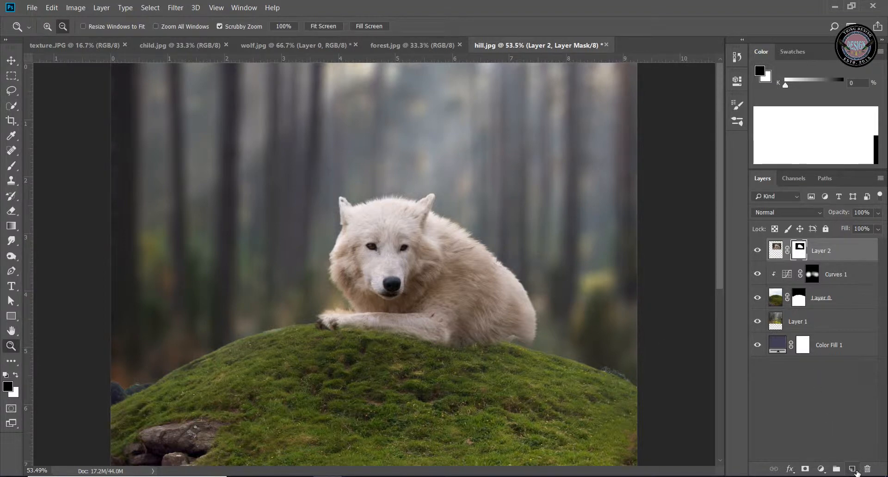
click(852, 469)
key(x)
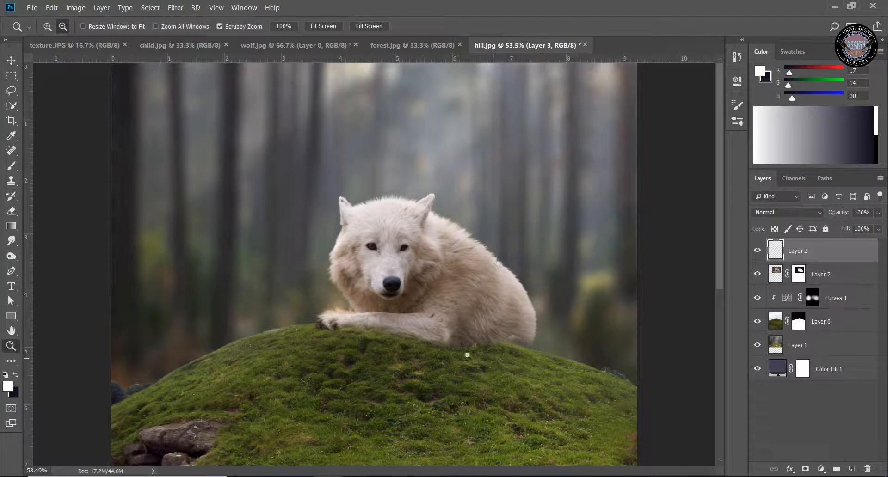
Sample the wolf's shaded fur colour #695b50 and brush it over the lower hindquarters on the new layer
drag(551, 339, 575, 338)
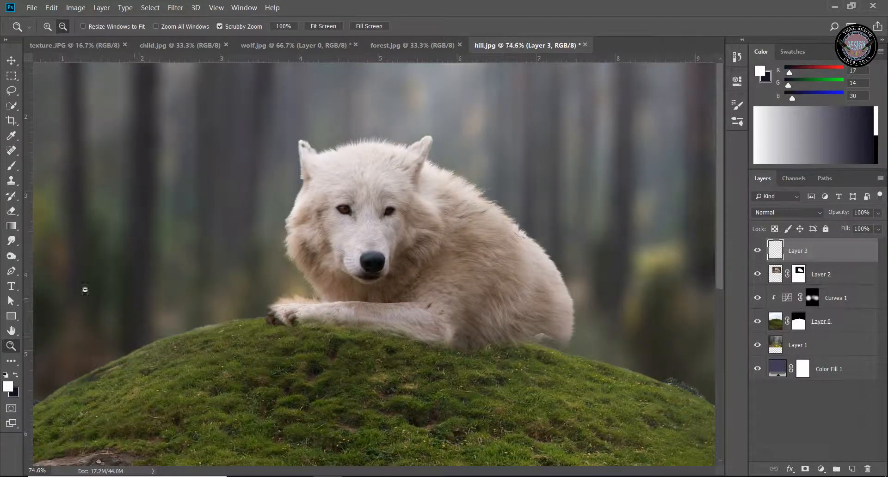
click(12, 165)
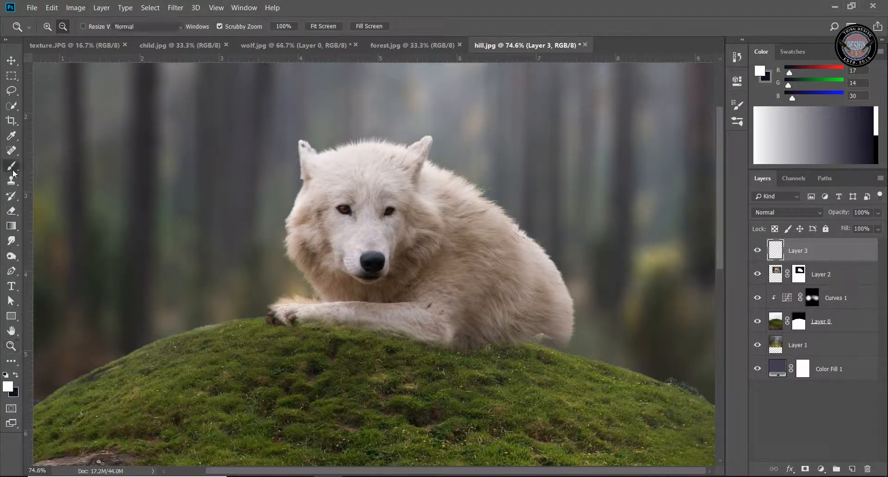
click(7, 387)
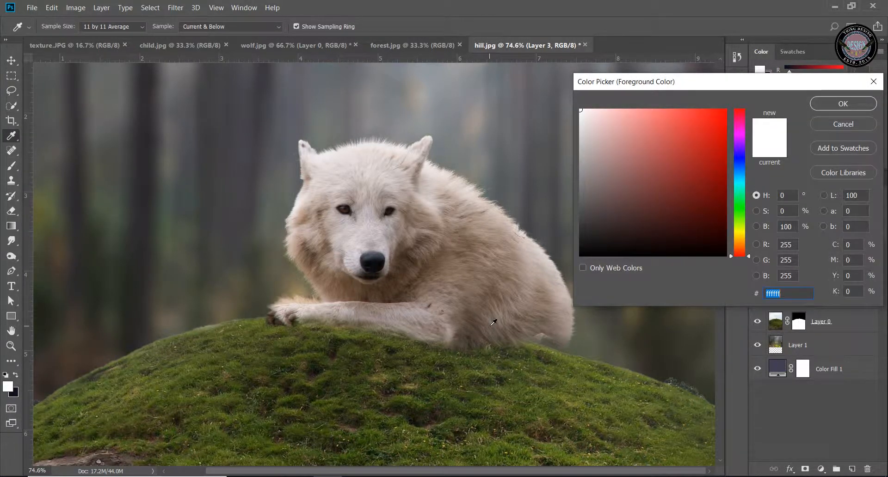
click(493, 322)
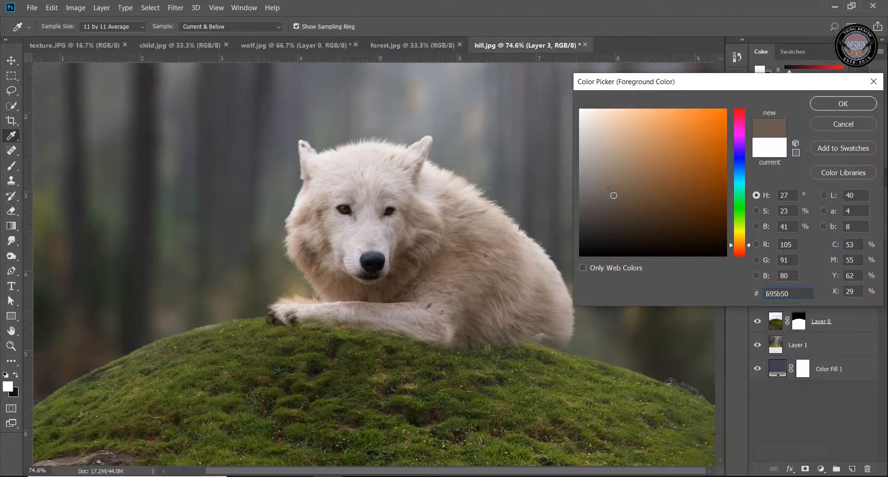
click(844, 104)
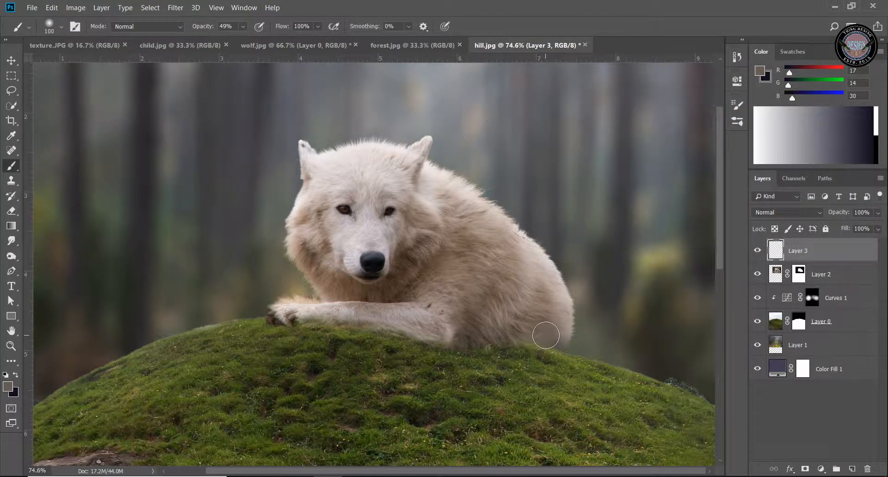
mouse_move(546, 336)
mouse_down()
mouse_move(572, 331)
mouse_move(517, 334)
mouse_move(559, 336)
mouse_up()
Add a Hue/Saturation adjustment layer directly above the wolf layer
click(11, 346)
drag(449, 354, 416, 362)
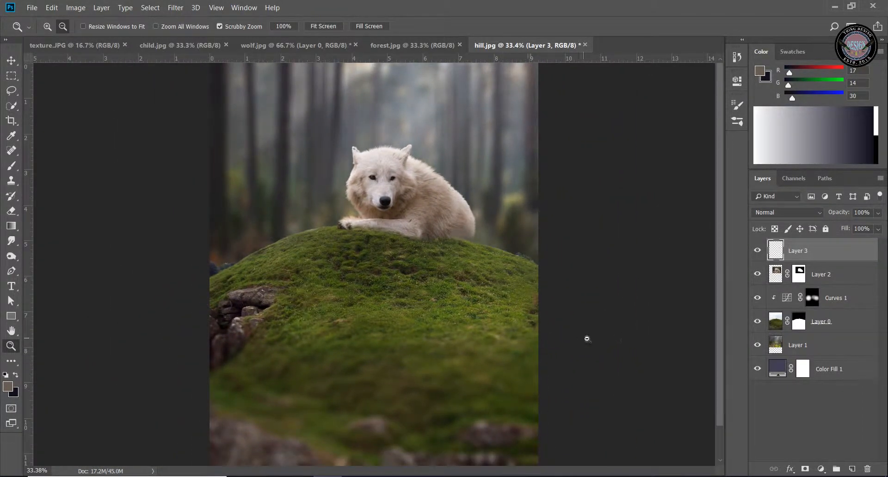
scroll(476, 254, up, 1)
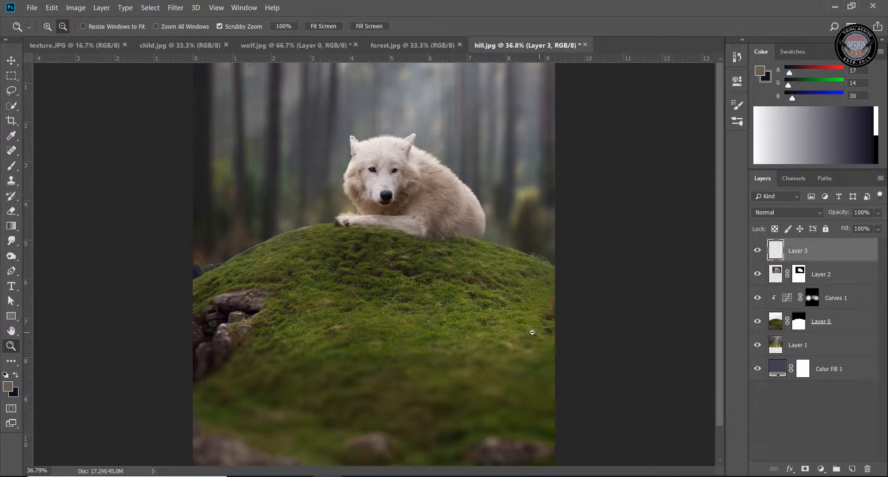
scroll(533, 333, up, 1)
click(855, 281)
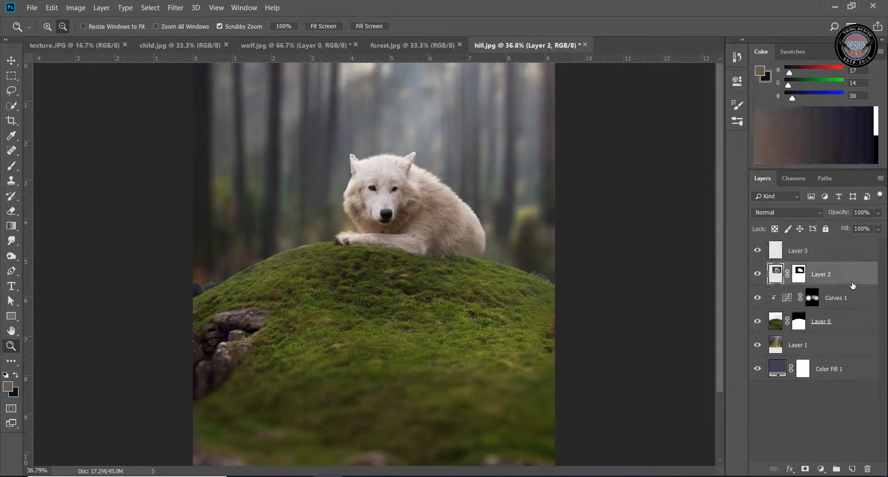
click(819, 469)
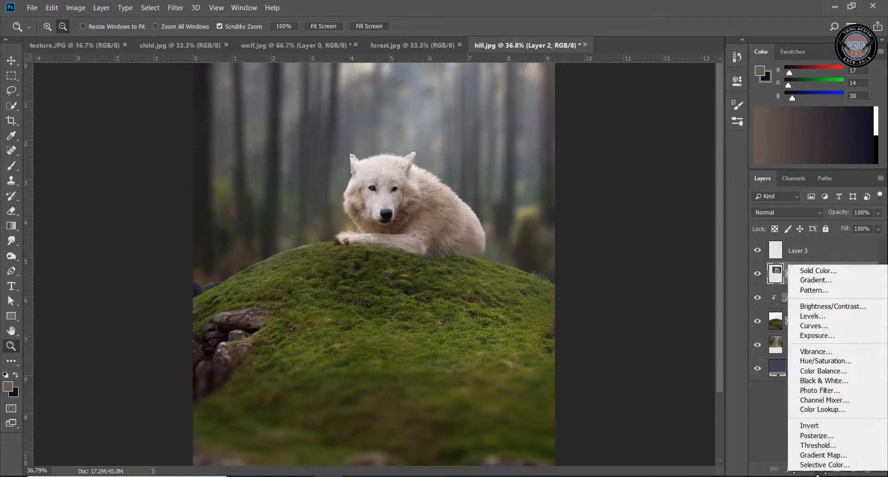
click(820, 361)
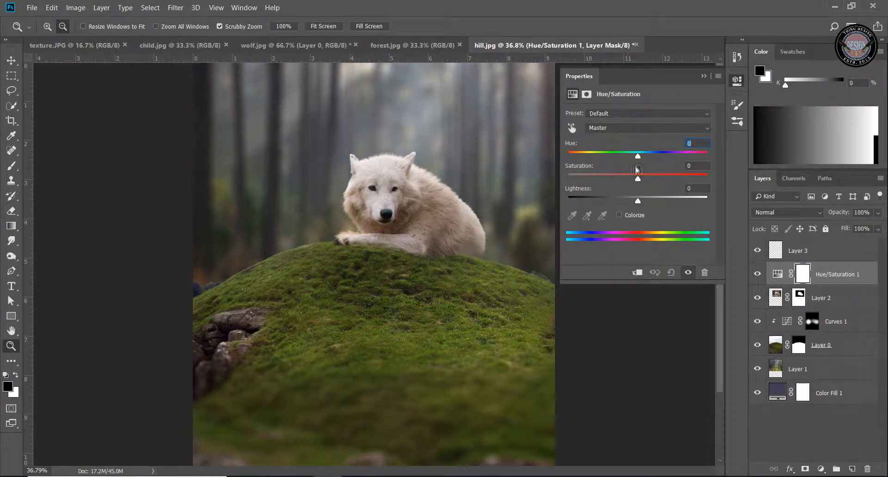
Reset the trial Lightness change and clip the Hue/Saturation adjustment to the wolf layer
drag(638, 204, 632, 205)
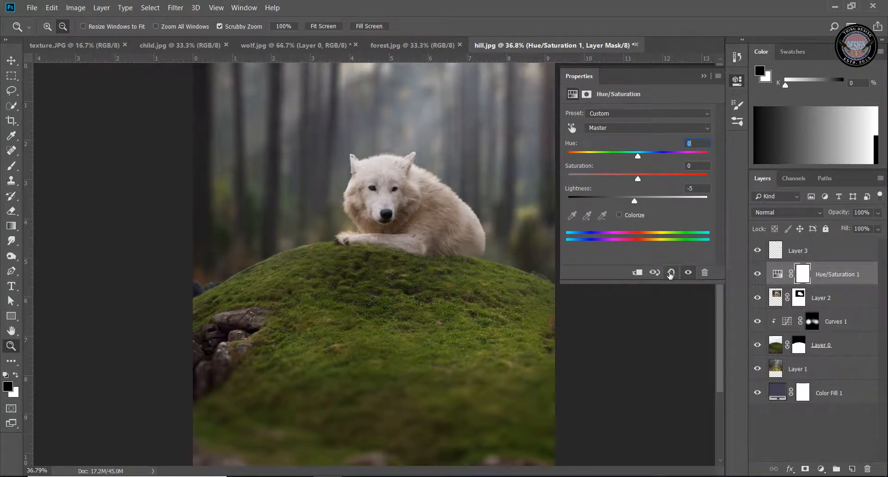
click(671, 272)
click(637, 274)
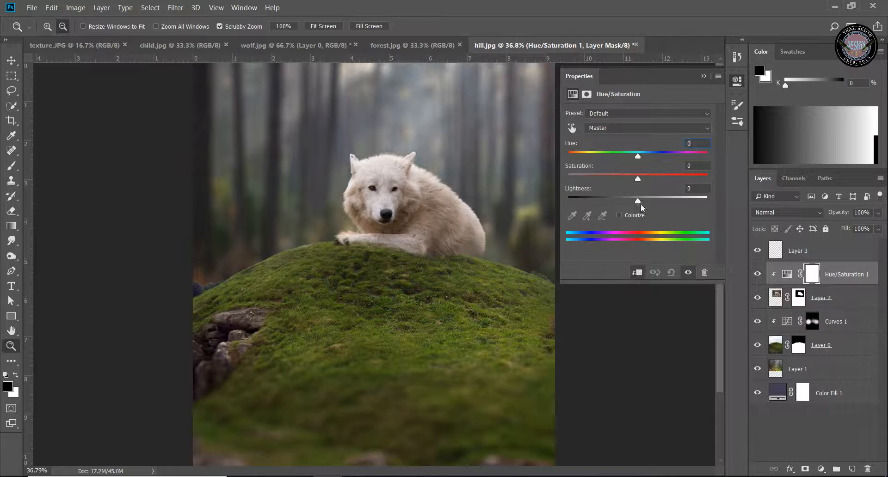
Set the wolf's Hue/Saturation adjustment to Lightness -20 and Hue +18 on the Master range
mouse_move(640, 205)
mouse_down()
mouse_move(617, 215)
mouse_move(629, 207)
mouse_up()
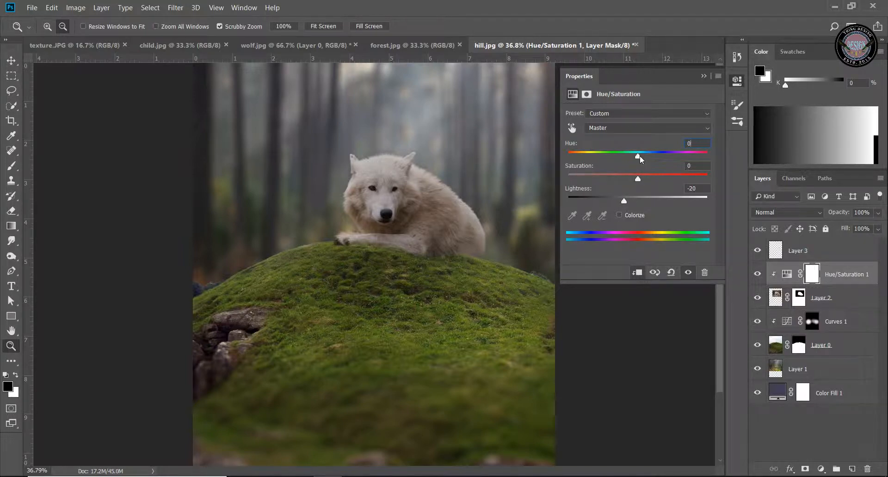
drag(643, 160, 649, 161)
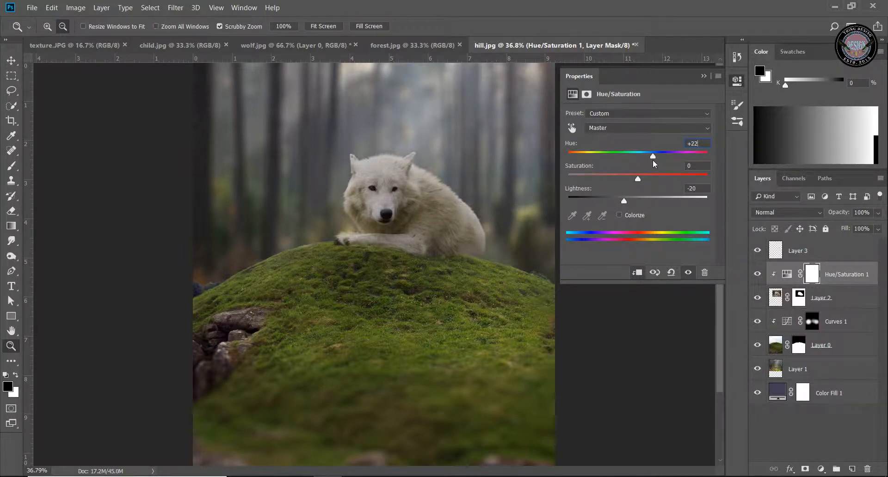
click(655, 130)
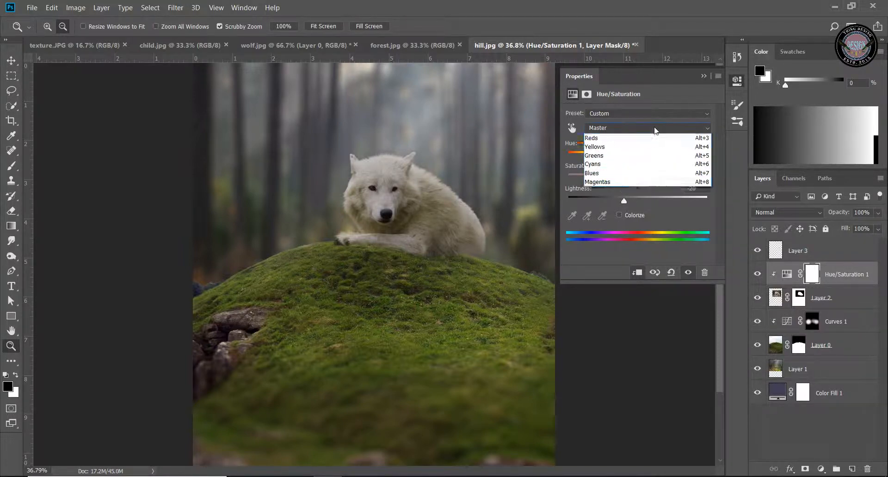
click(655, 131)
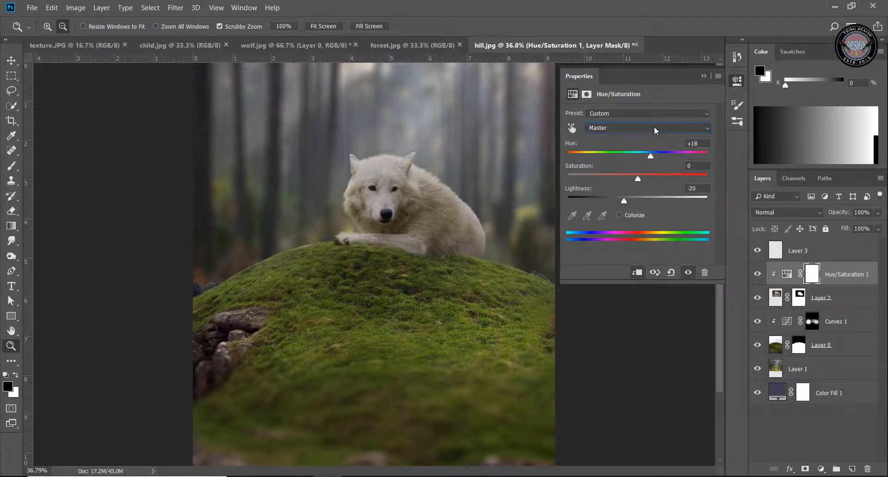
click(707, 77)
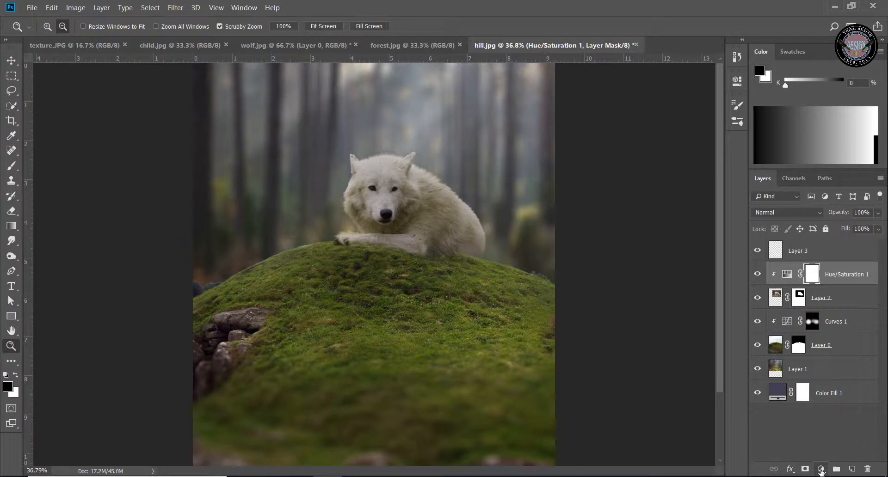
Add a Curves adjustment clipped to the wolf layer and lift its RGB curve slightly to brighten the fur
click(821, 470)
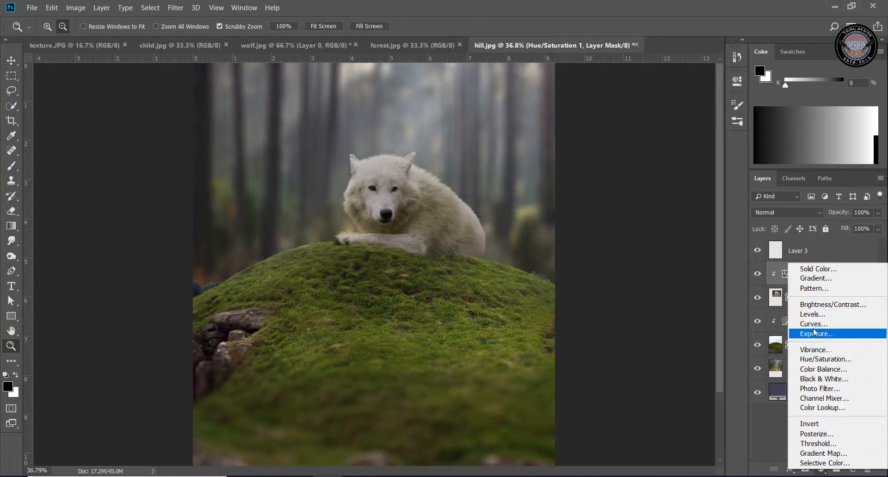
click(852, 325)
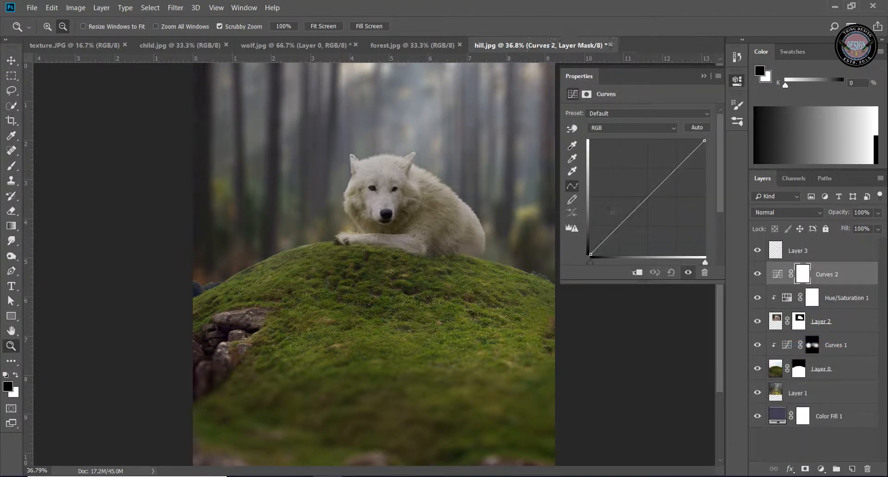
click(637, 274)
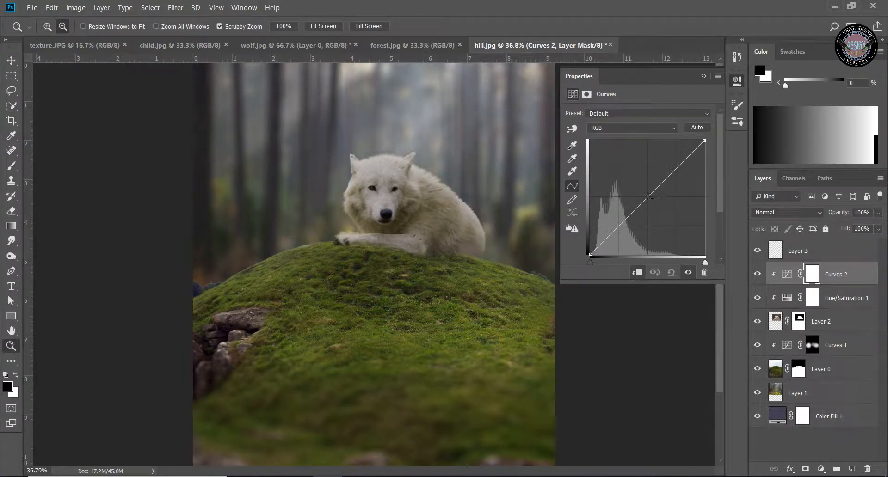
mouse_move(653, 192)
mouse_down()
mouse_move(654, 200)
mouse_move(656, 180)
mouse_up()
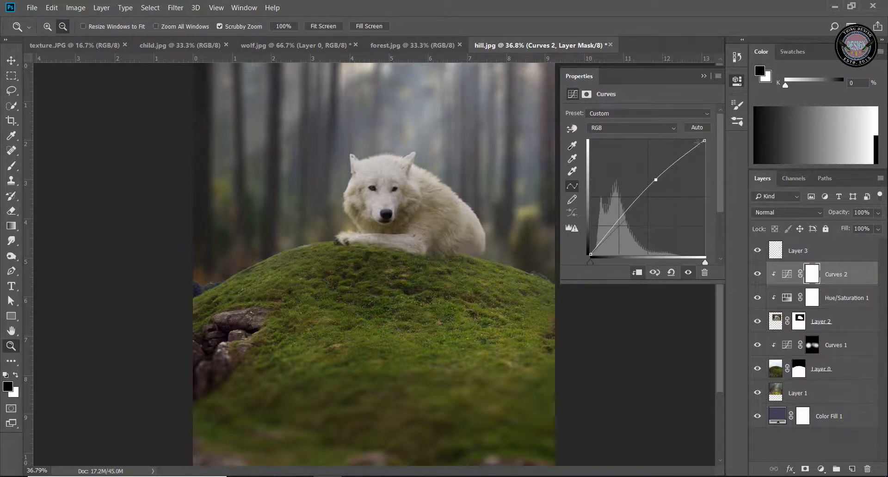
drag(704, 146, 705, 158)
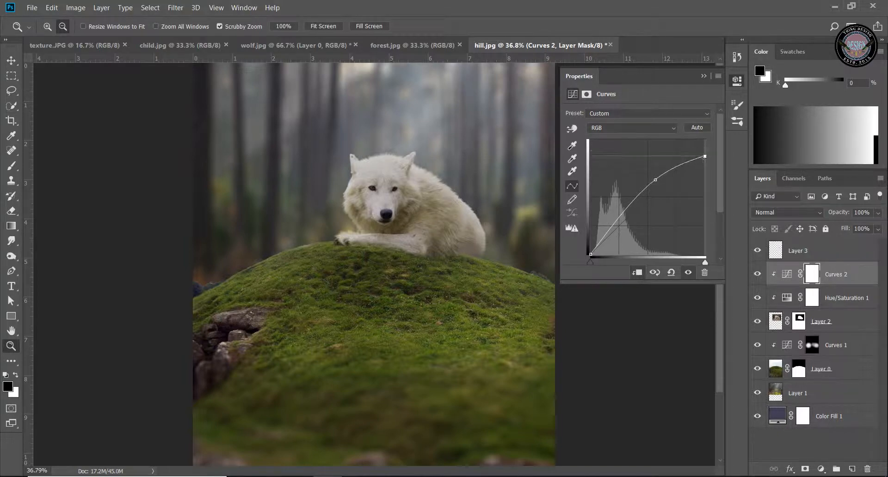
click(704, 76)
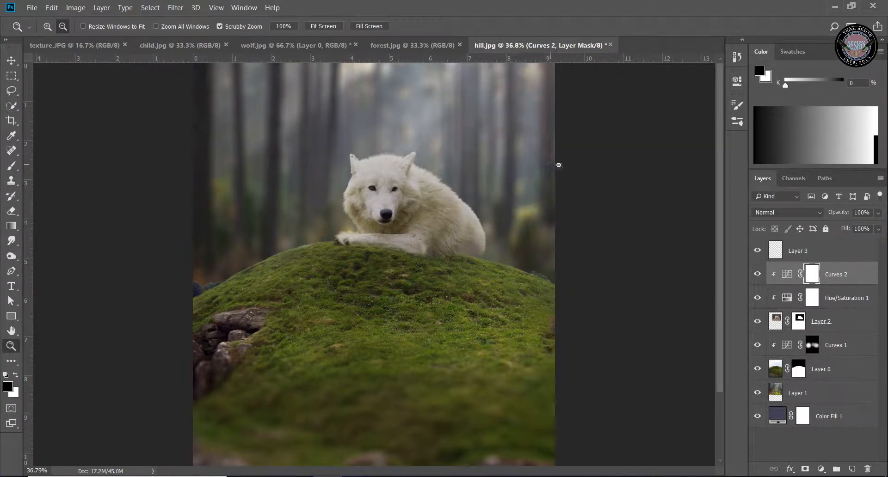
Switch to child.jpg and select the whole girl without the suitcase using the Quick Selection tool, including the dress edge beside the case
click(188, 49)
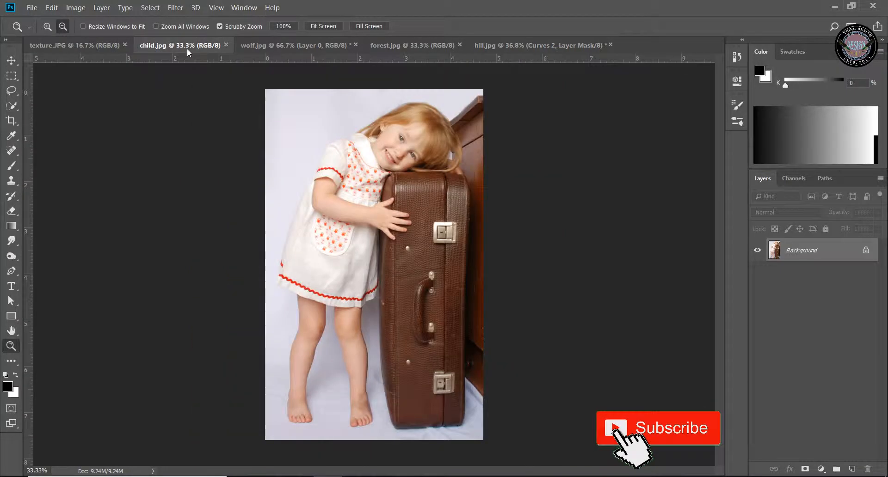
click(12, 105)
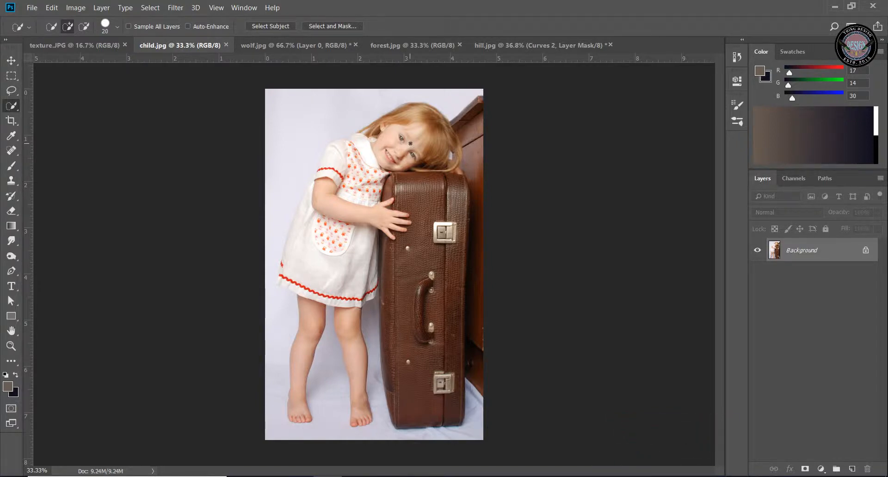
mouse_move(393, 148)
mouse_down()
mouse_move(414, 155)
mouse_move(439, 132)
mouse_up()
mouse_move(396, 152)
mouse_down()
mouse_move(333, 217)
mouse_move(332, 261)
mouse_move(309, 327)
mouse_up()
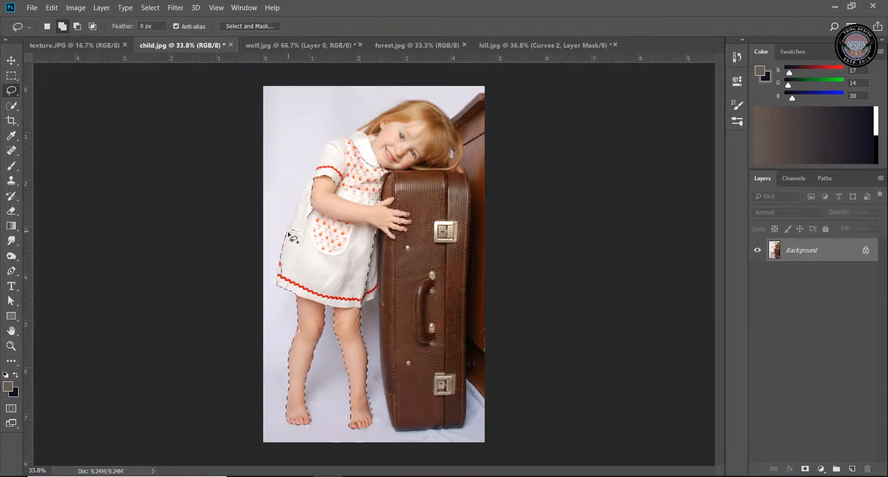
mouse_move(293, 236)
mouse_down()
mouse_move(332, 136)
mouse_move(405, 103)
mouse_move(438, 106)
mouse_move(461, 141)
mouse_move(451, 176)
mouse_up()
mouse_move(393, 173)
mouse_down()
mouse_move(372, 174)
mouse_move(292, 235)
mouse_up()
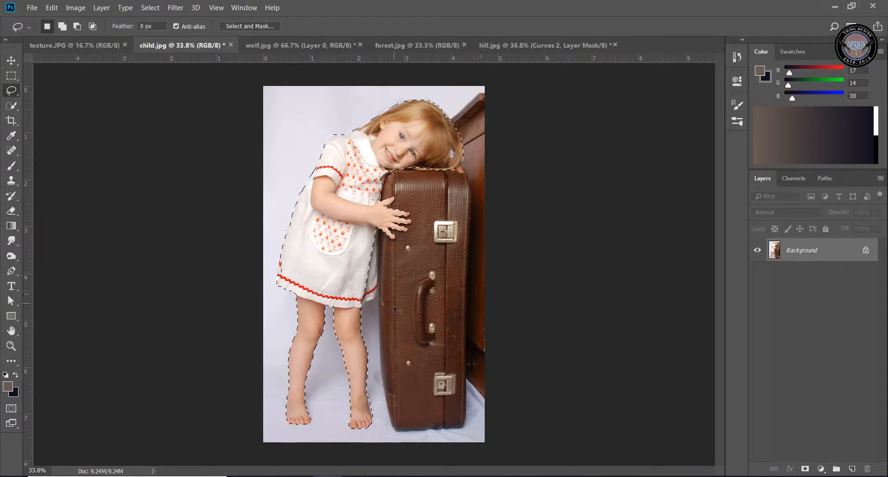
click(11, 106)
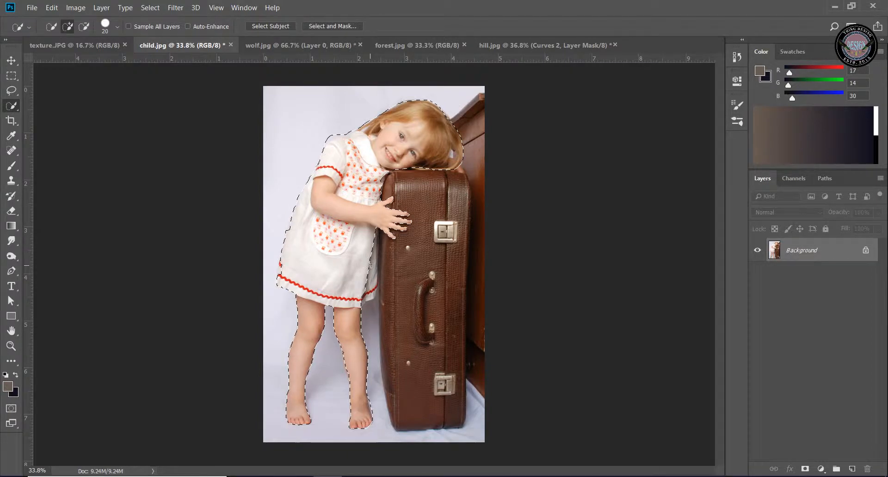
click(370, 268)
drag(375, 240, 370, 275)
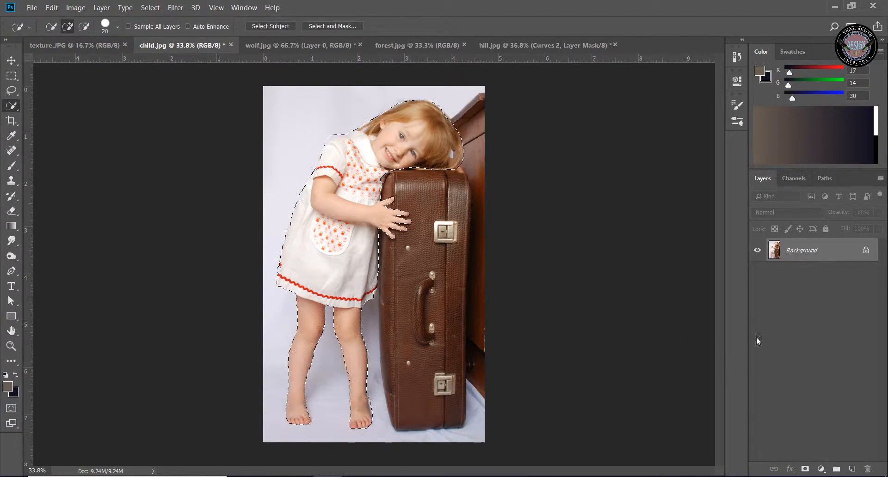
Mask out everything but the girl, trimming the outer edge of her hair, and copy the cut-out into hill.jpg above Curves 2
click(805, 469)
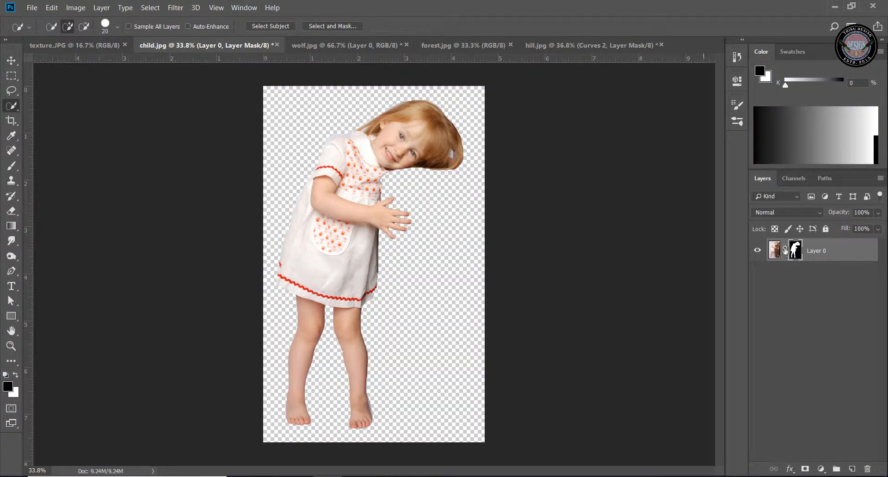
click(12, 166)
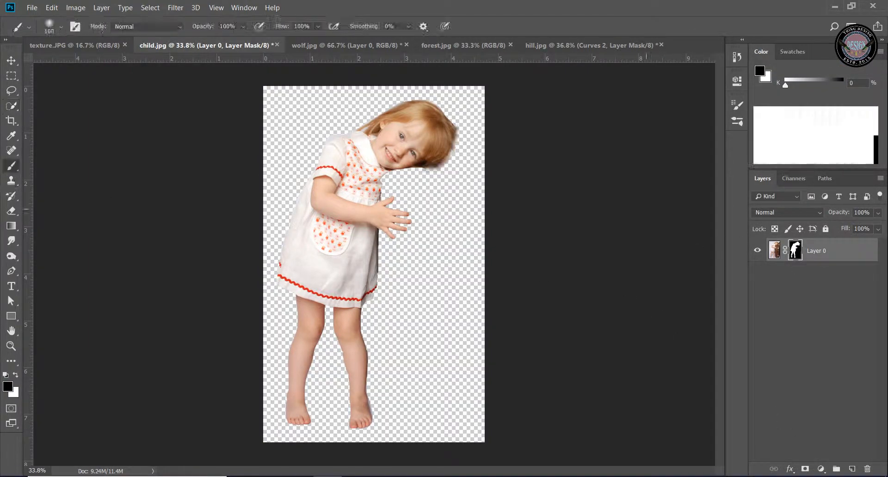
drag(775, 251, 299, 217)
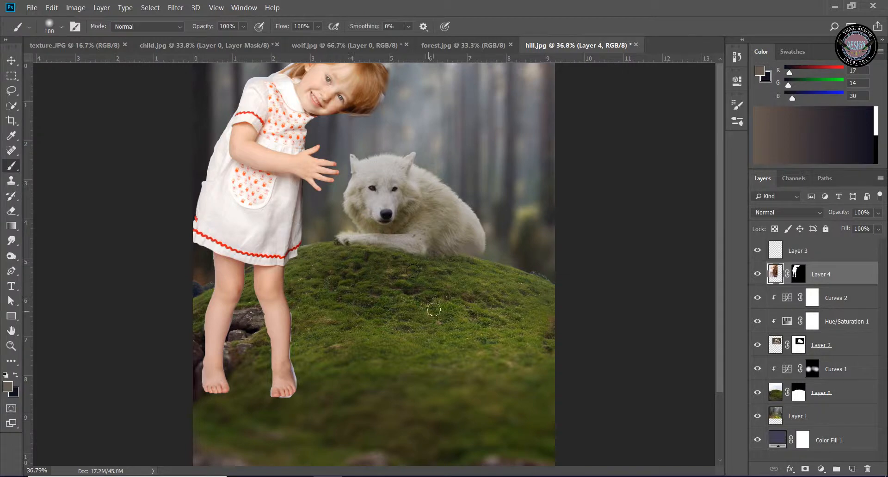
Scale the girl to about 22%, rotate her 1.25°, and place her beside the wolf's head above its front paw
key(ctrl+t)
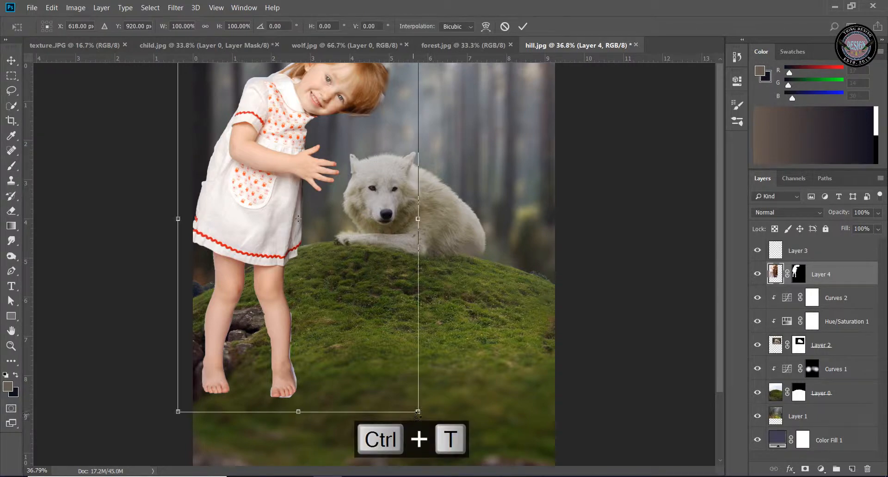
drag(417, 412, 343, 291)
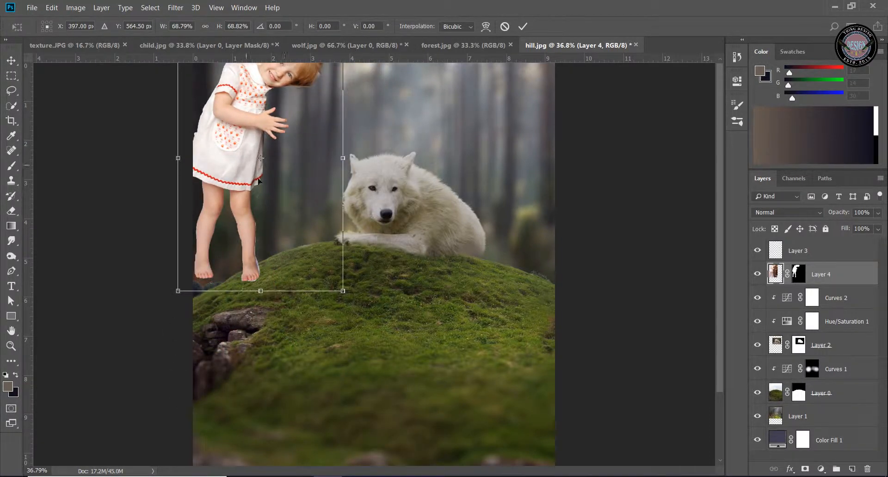
drag(259, 181, 326, 234)
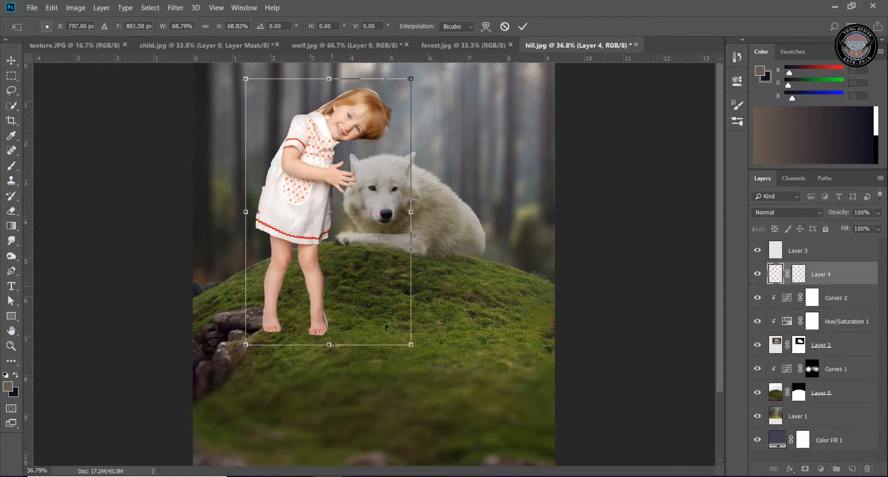
drag(411, 344, 332, 198)
drag(276, 155, 333, 214)
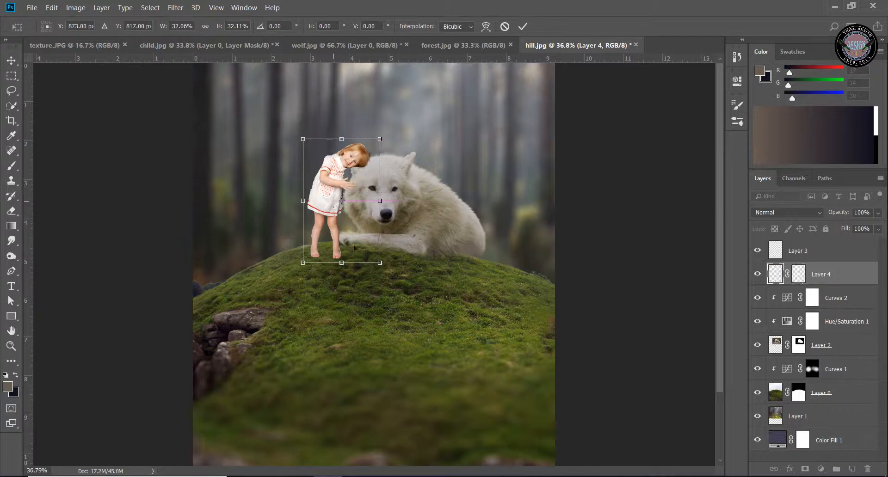
drag(380, 262, 359, 237)
drag(325, 195, 343, 209)
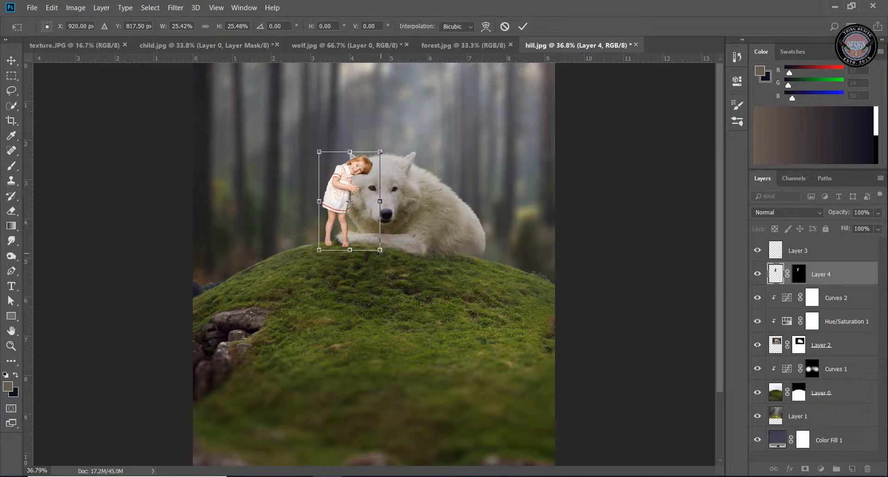
drag(380, 250, 372, 237)
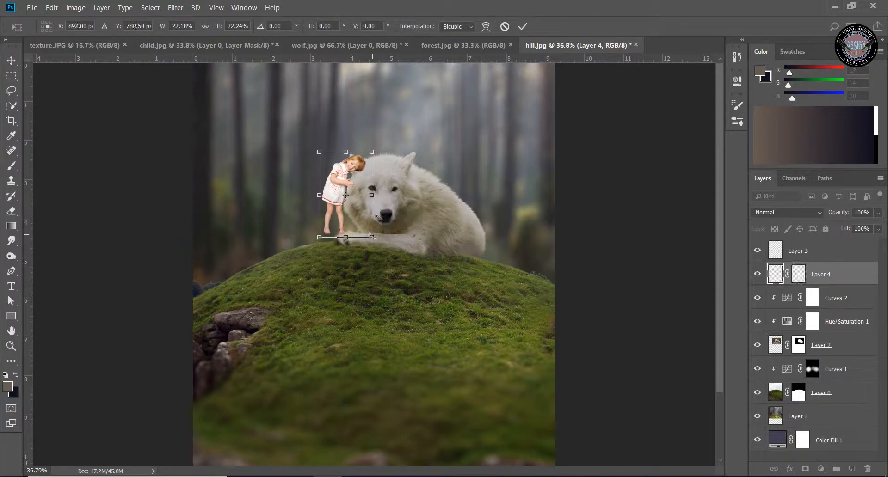
drag(387, 143, 391, 147)
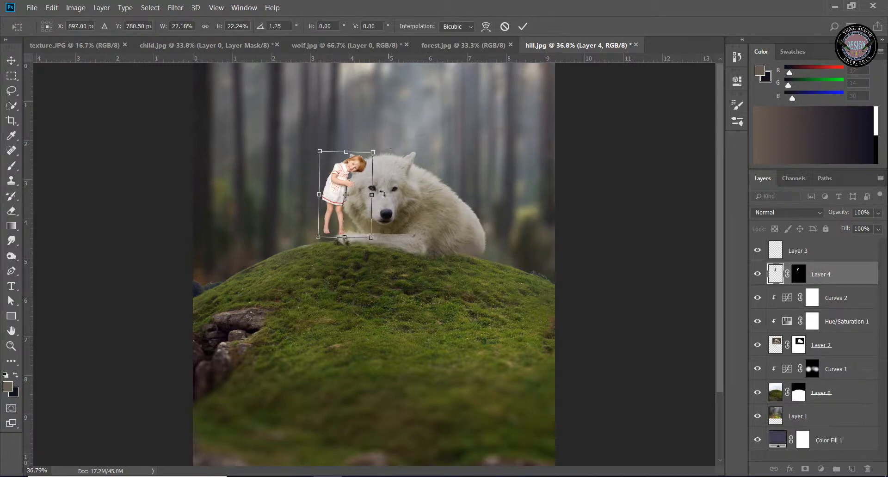
click(523, 27)
Reposition the girl closer to the wolf so her head rests against its face and her feet overlap its front paw
key(b)
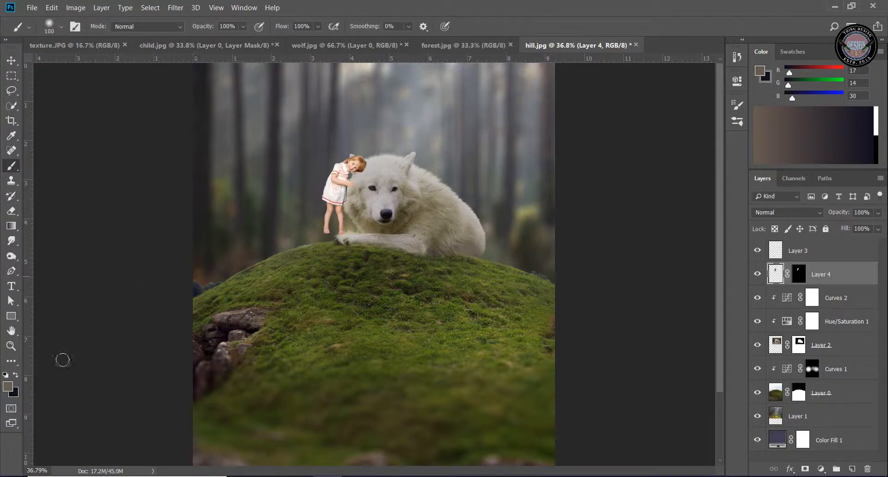
click(11, 346)
alt+click(392, 167)
drag(400, 166, 367, 178)
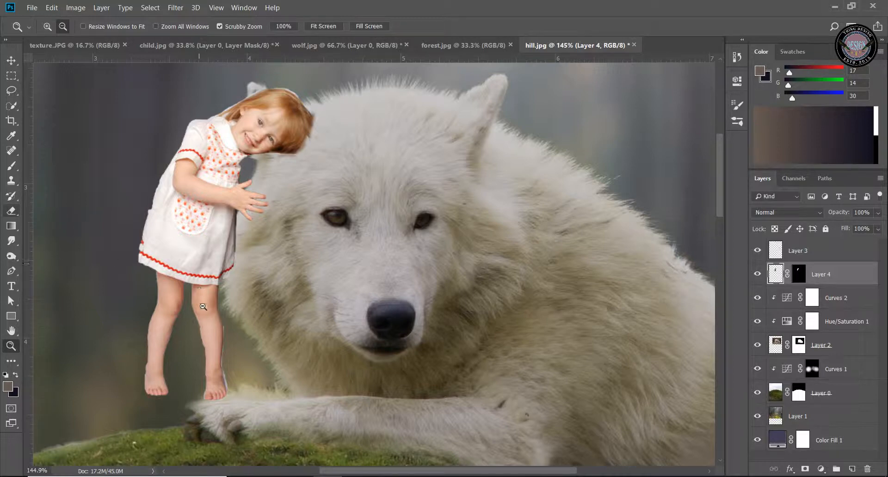
key(ctrl+t)
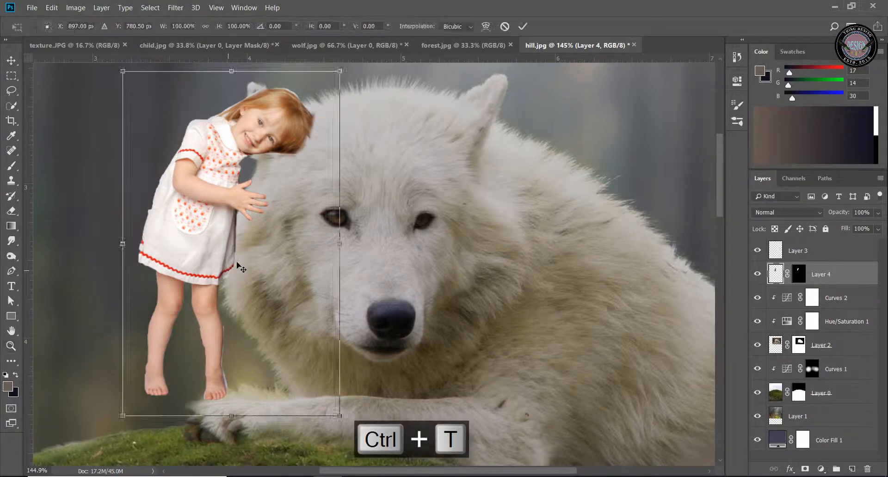
mouse_move(202, 254)
mouse_down()
mouse_move(214, 275)
mouse_move(209, 262)
mouse_up()
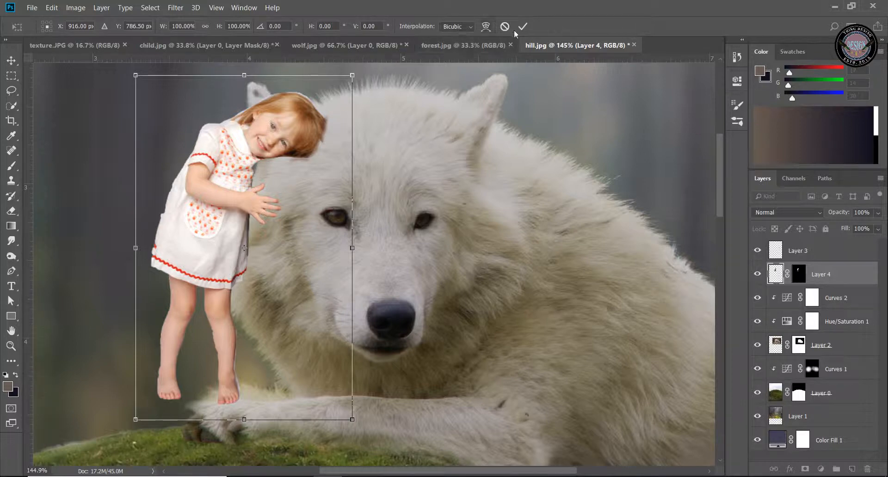
click(11, 345)
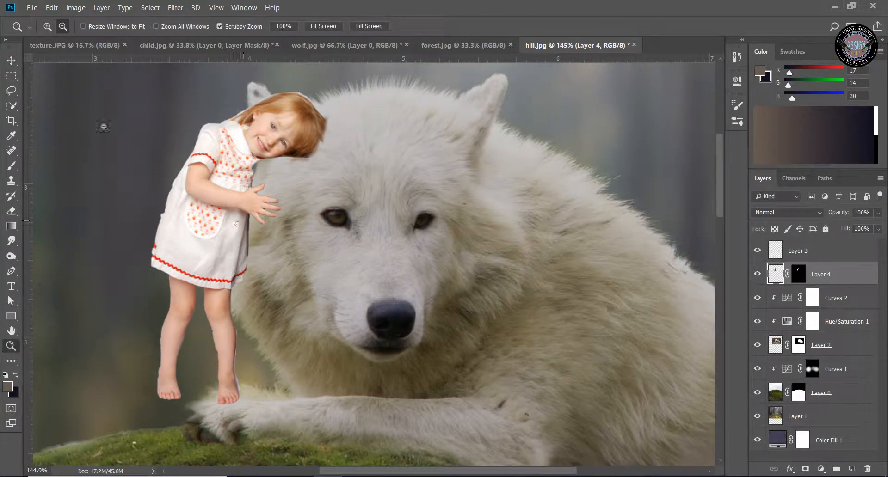
click(17, 65)
drag(229, 230, 236, 267)
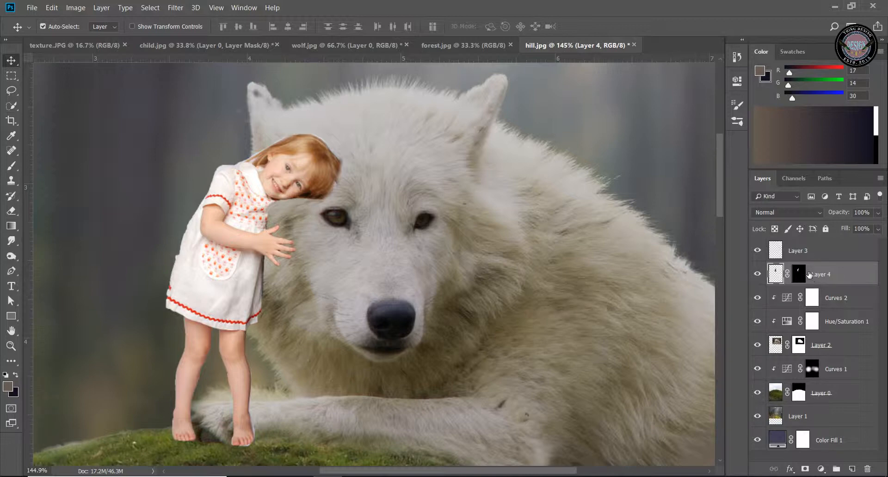
click(800, 275)
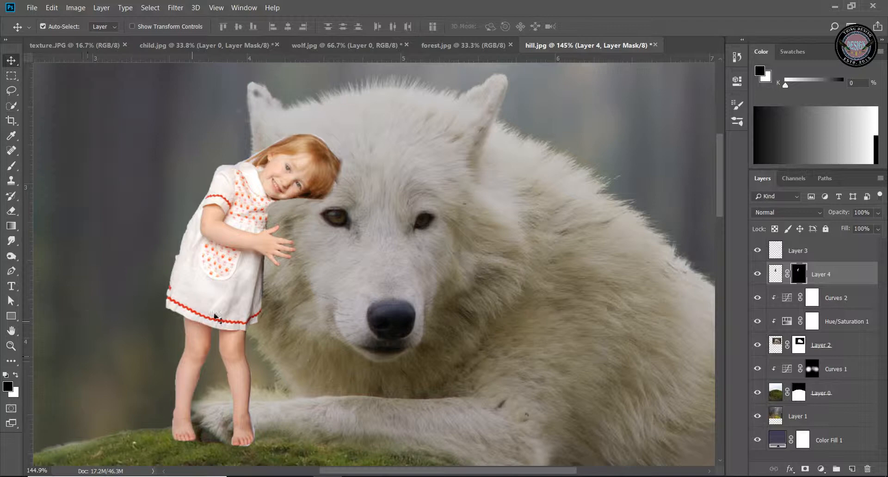
drag(217, 319, 242, 292)
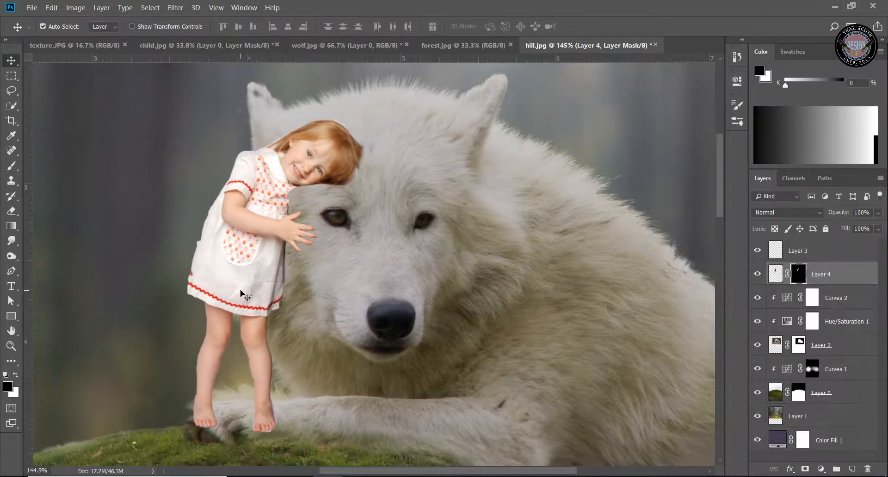
Stretch the girl vertically to 111.65% height and lower her slightly so her feet reach the moss beside the wolf's paw
key(ctrl+t)
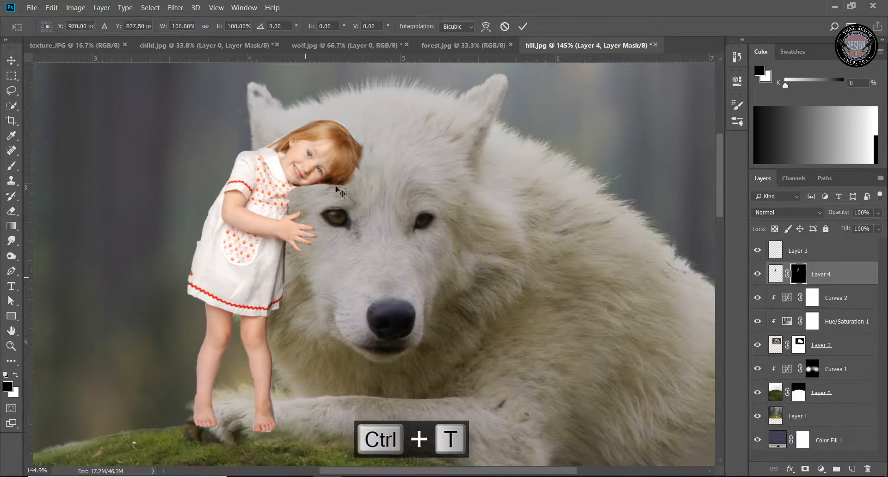
drag(282, 103, 289, 63)
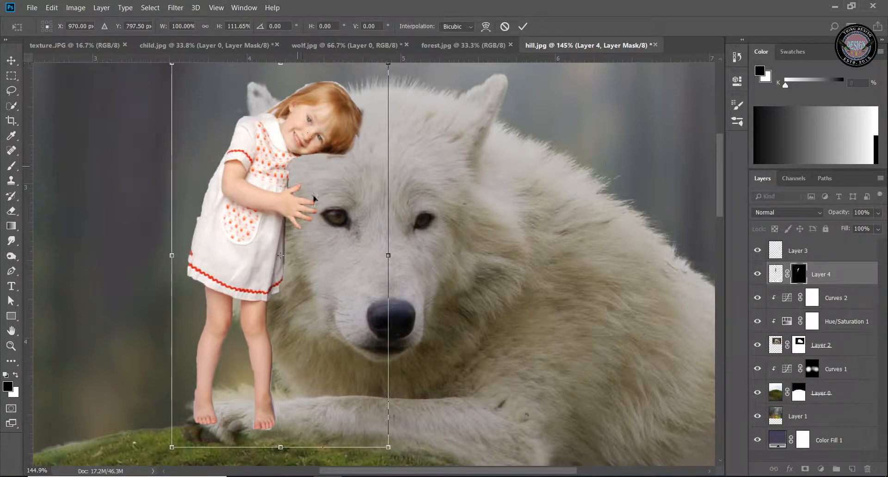
click(523, 26)
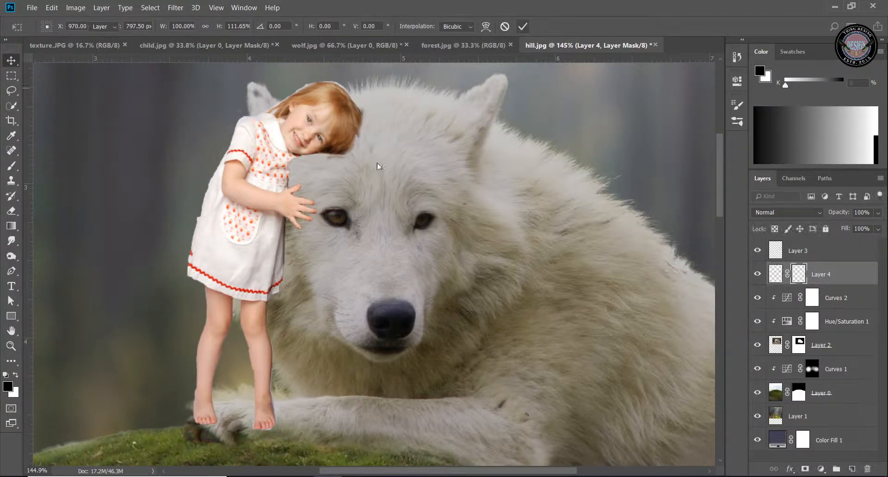
drag(258, 229, 261, 245)
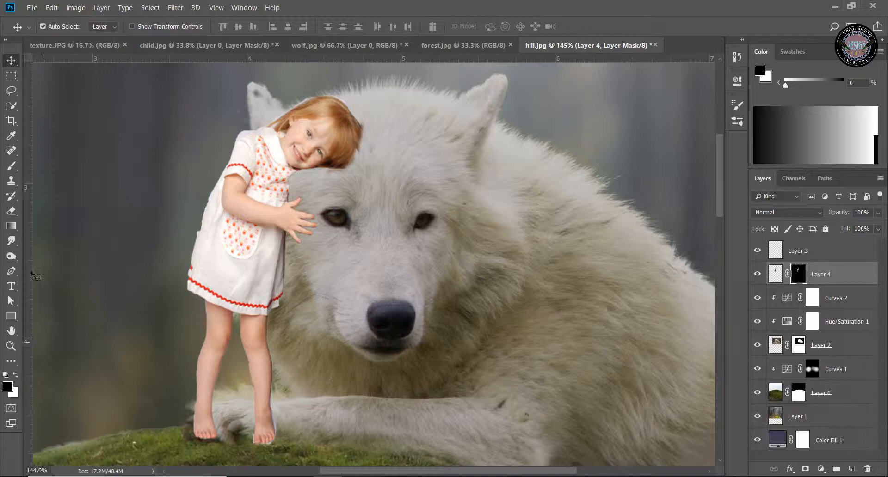
Paint black on the girl's layer mask over her feet so she stands behind the wolf's front leg
click(12, 165)
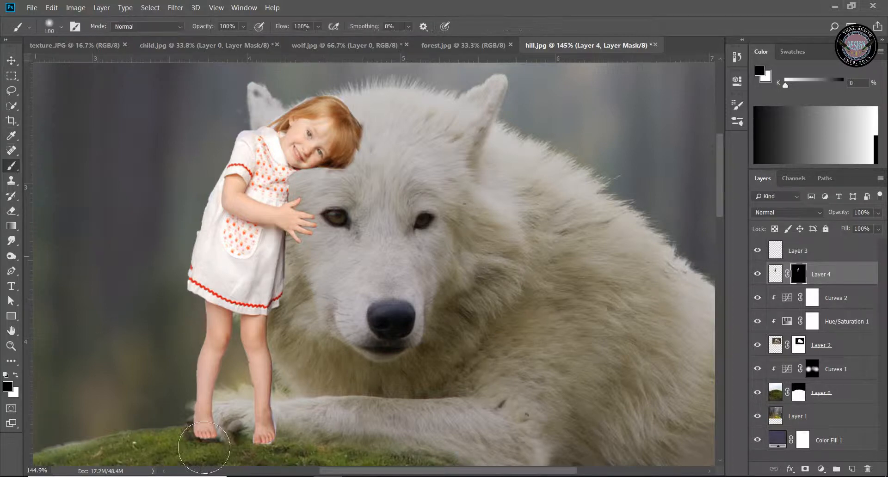
mouse_move(264, 457)
mouse_down()
mouse_move(292, 449)
mouse_move(267, 436)
mouse_move(277, 447)
mouse_move(226, 452)
mouse_move(194, 435)
mouse_move(250, 441)
mouse_move(222, 444)
mouse_move(200, 437)
mouse_move(307, 433)
mouse_move(294, 433)
mouse_up()
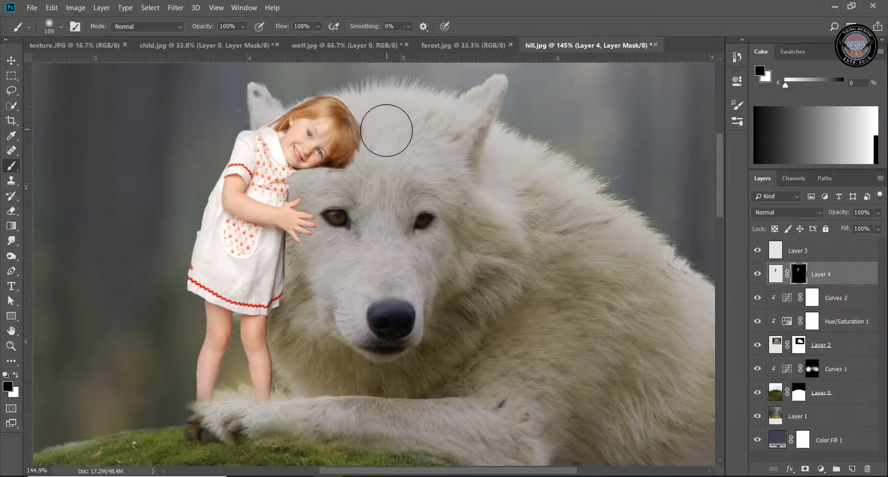
Paint black on the girl's layer mask with a hard round brush to trim the edge of her hair against the wolf's head
right_click(410, 125)
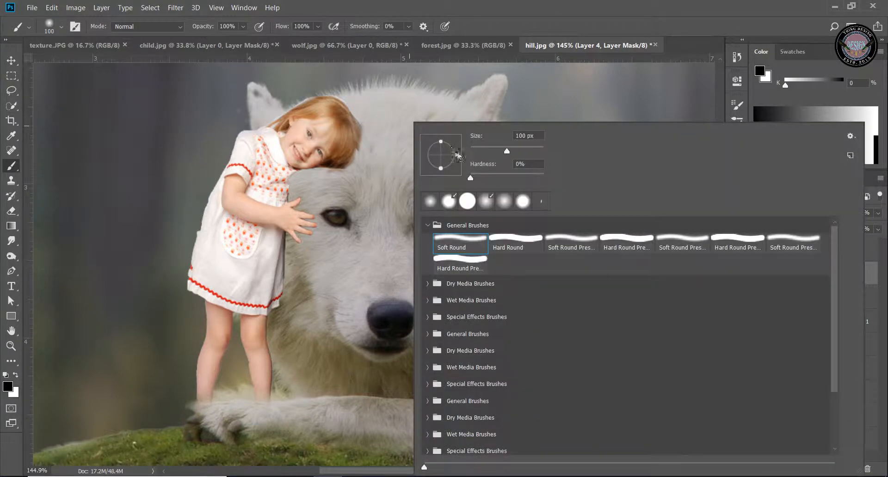
click(465, 204)
click(478, 4)
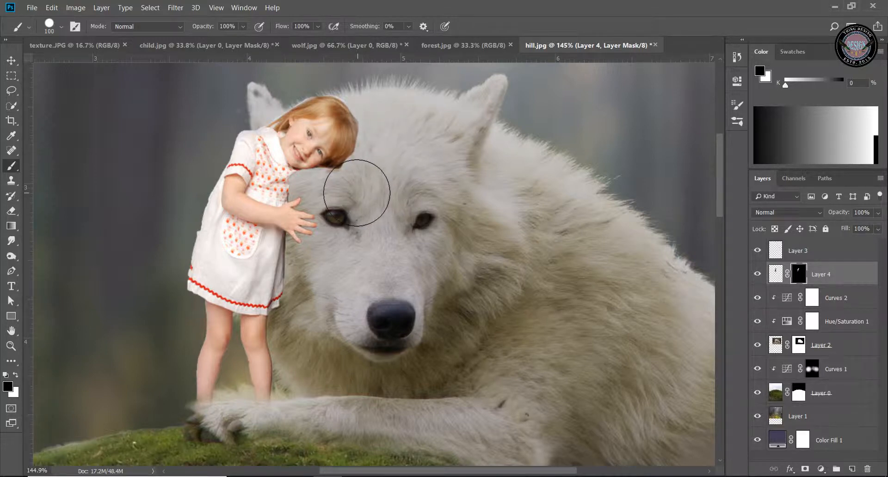
key(bracketleft)
key(bracketleft)
key(bracketleft)
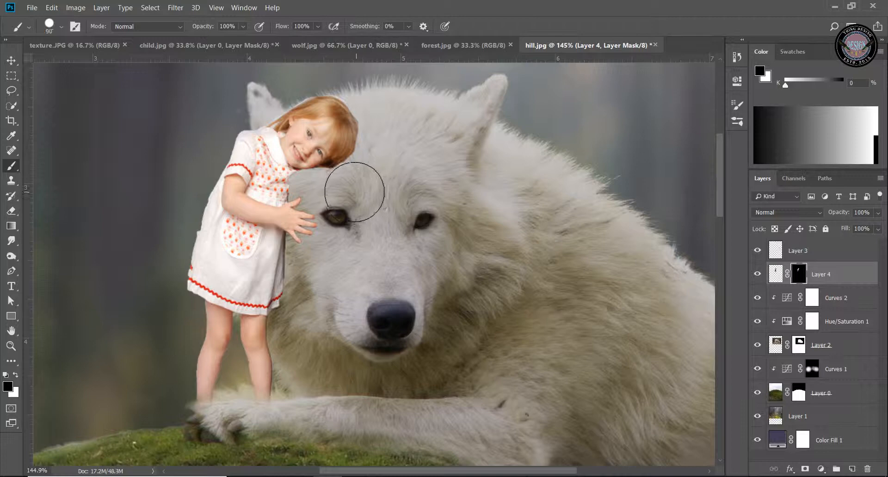
mouse_move(341, 187)
mouse_down()
mouse_move(373, 168)
mouse_move(381, 120)
mouse_move(377, 157)
mouse_move(346, 184)
mouse_up()
key([)
key([)
key([)
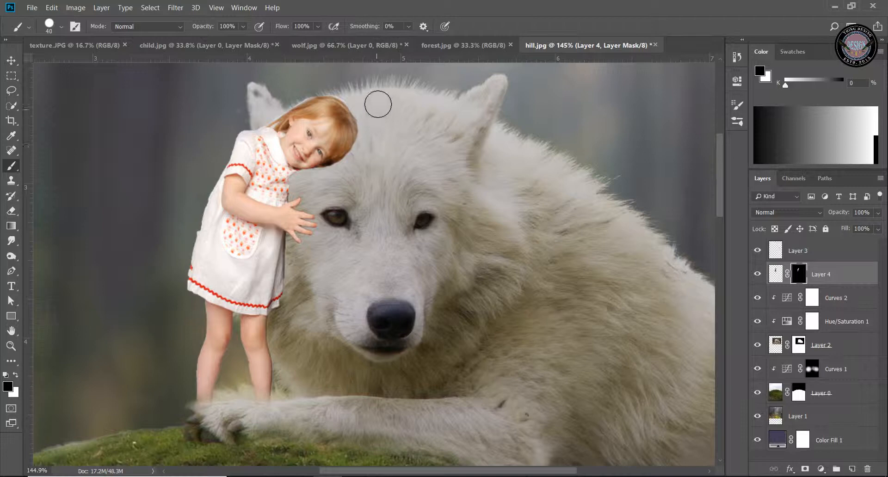
Paint white on the girl's layer mask with a 15 px brush to restore the dress edge below her chin
key([)
click(16, 376)
key(bracketleft)
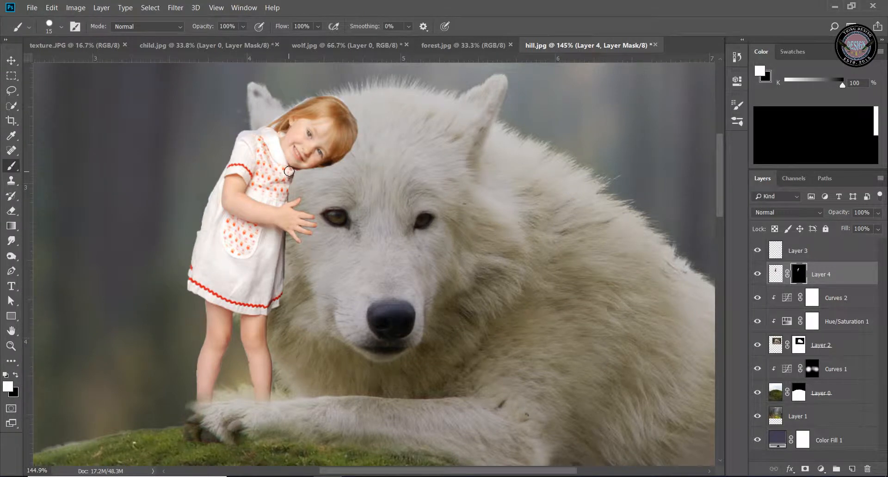
drag(293, 171, 291, 175)
Refine the girl's layer mask in Select and Mask with an edge detection radius of 2 px, output to the layer mask
right_click(799, 275)
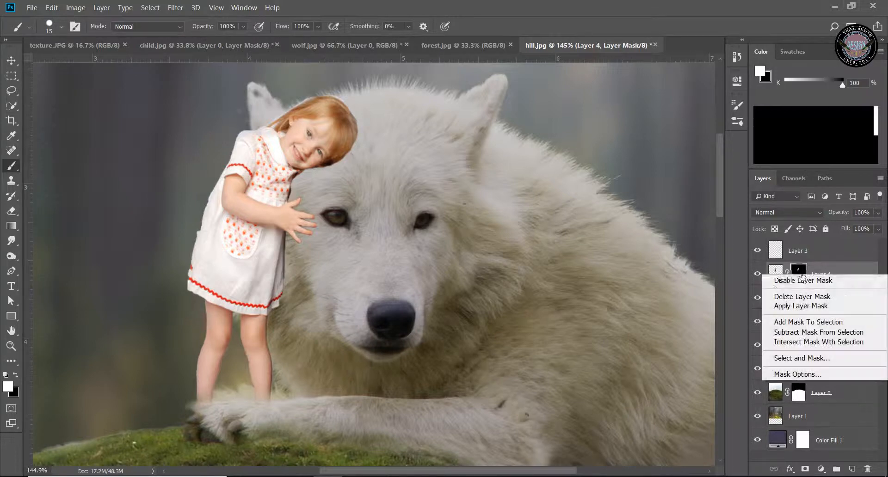
click(803, 357)
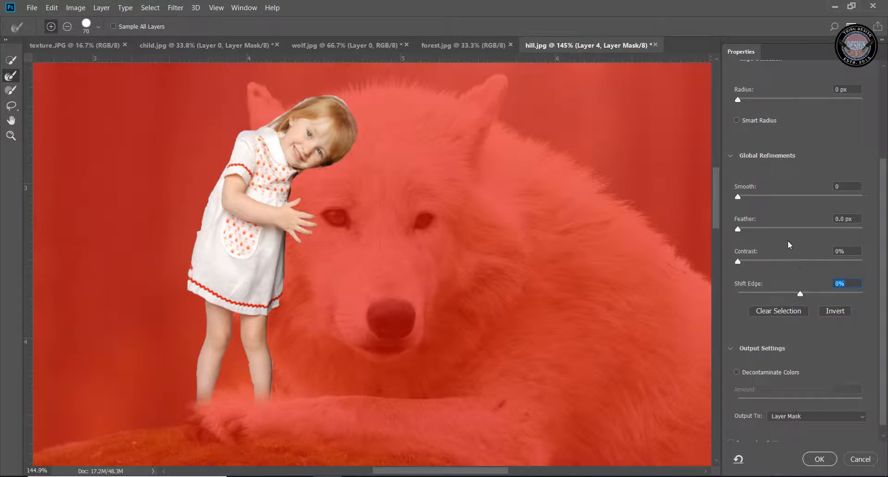
scroll(762, 242, up, 2)
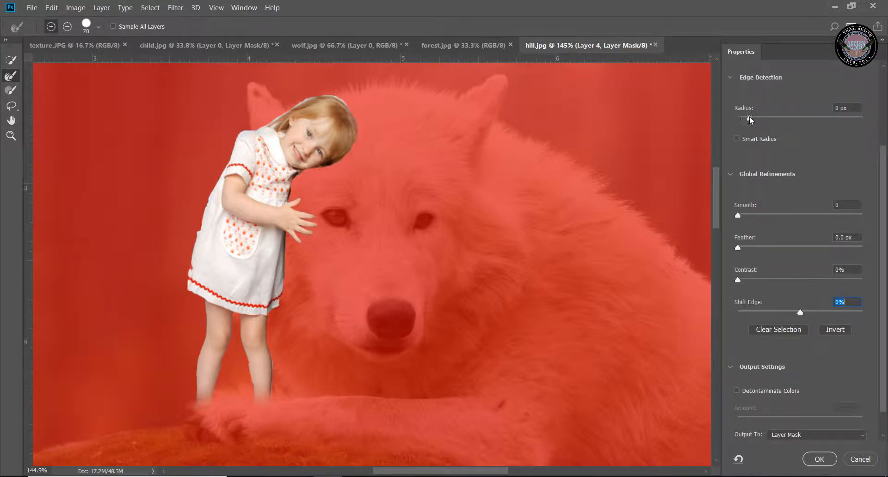
click(749, 117)
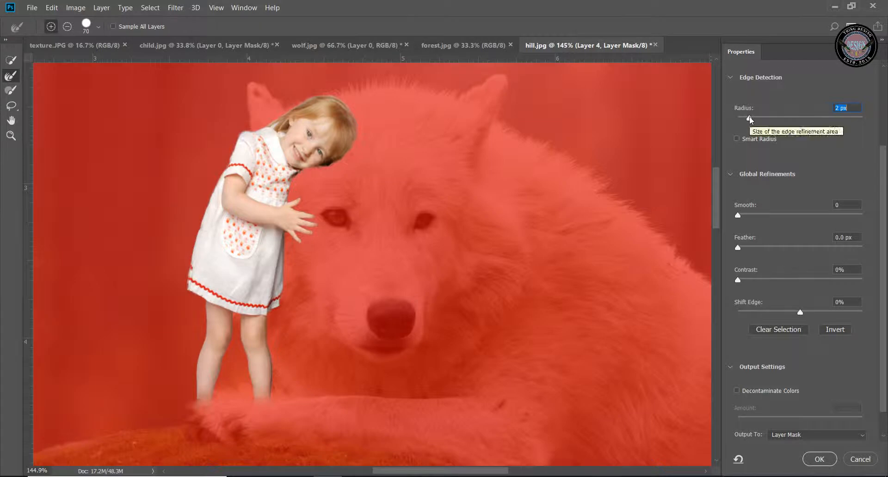
click(819, 461)
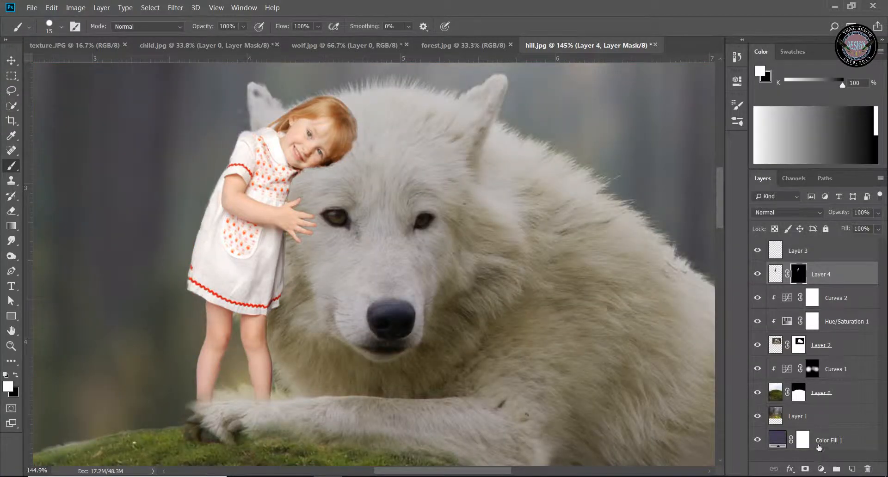
Add a Hue/Saturation adjustment clipped to the girl's layer, set Lightness to -15 and nudge the hue slightly
click(11, 346)
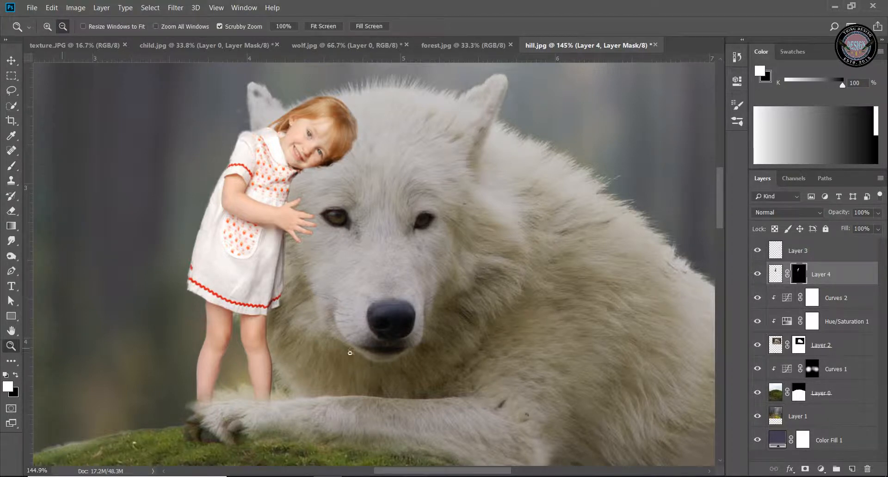
drag(353, 354, 322, 378)
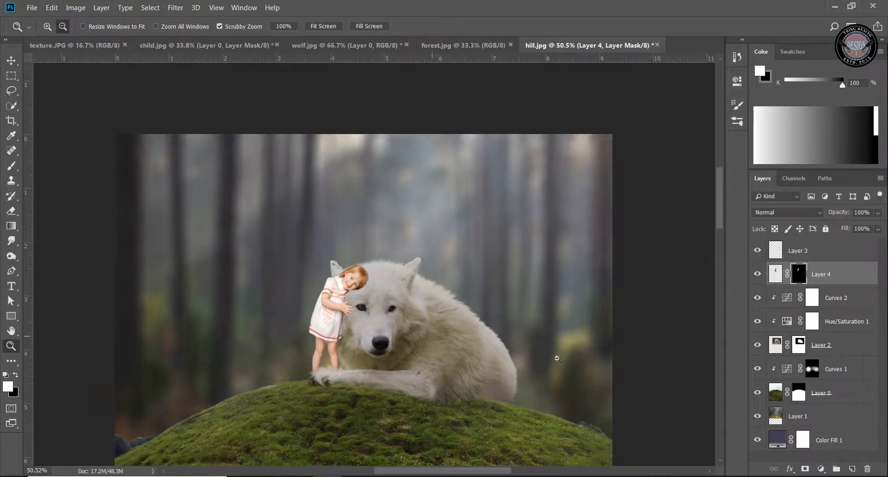
click(820, 470)
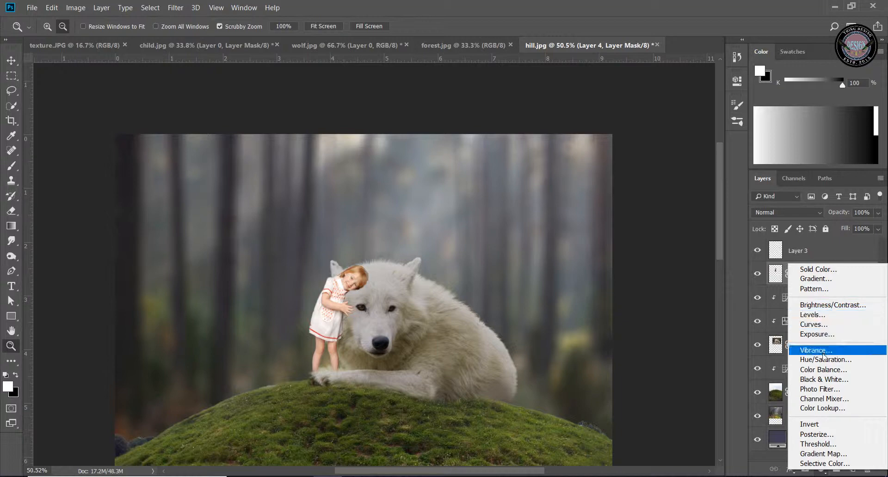
click(822, 360)
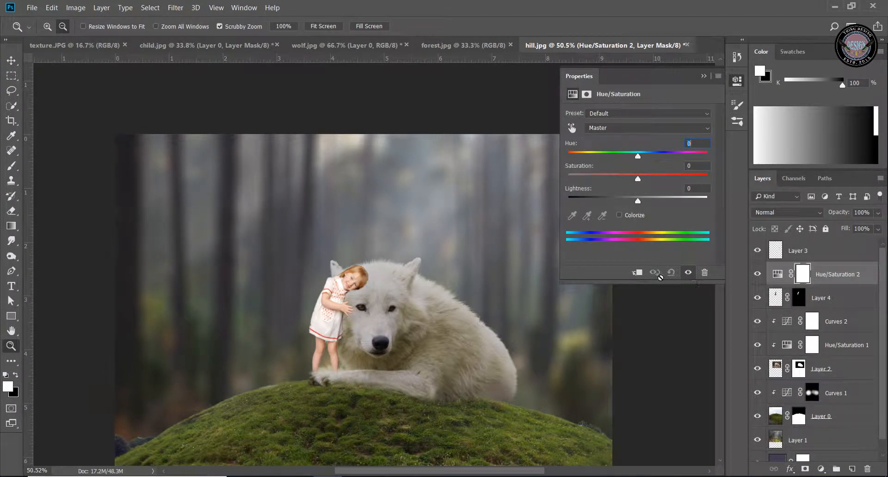
click(642, 273)
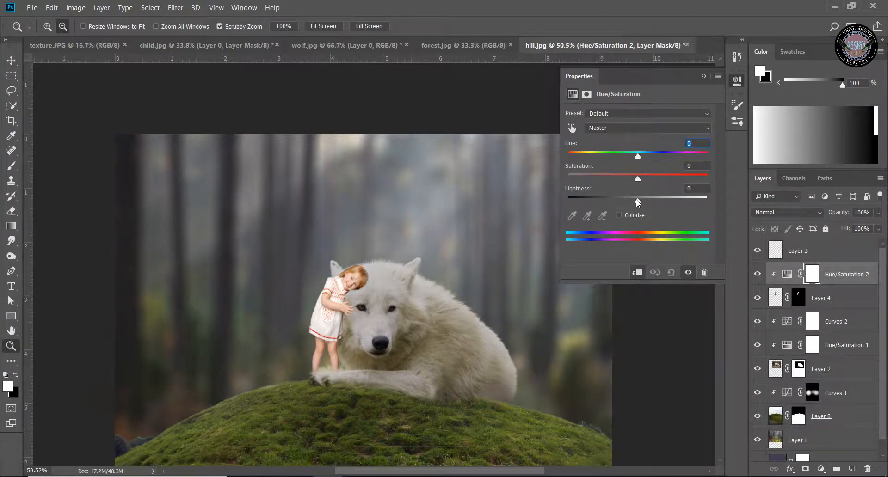
drag(638, 202, 628, 202)
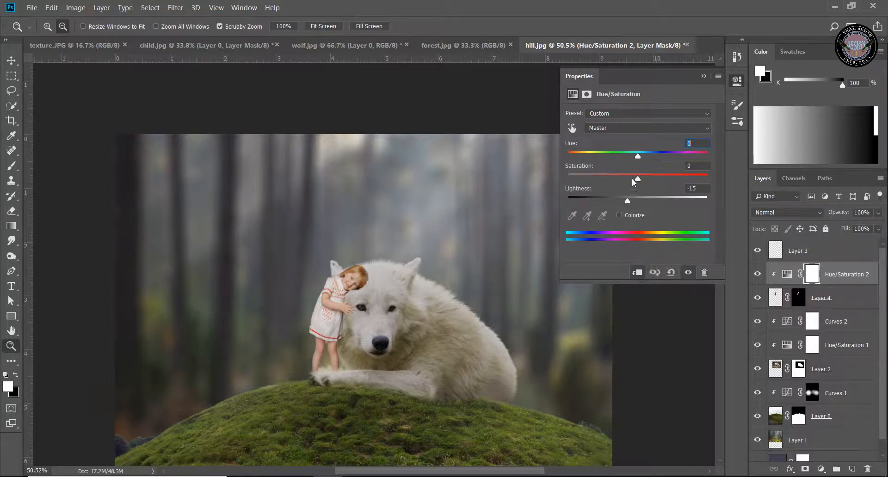
drag(639, 158, 645, 157)
click(703, 75)
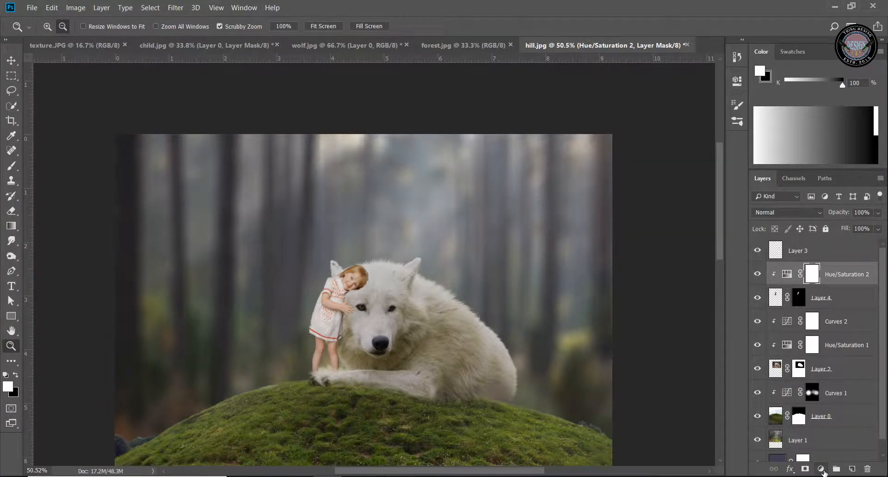
Add a Curves adjustment layer above the girl's Hue/Saturation adjustment
click(823, 470)
click(831, 331)
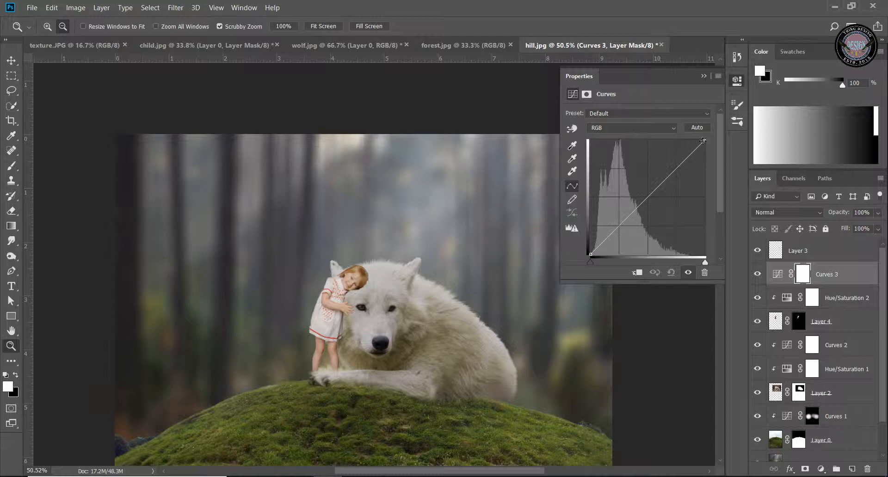
drag(704, 141, 705, 149)
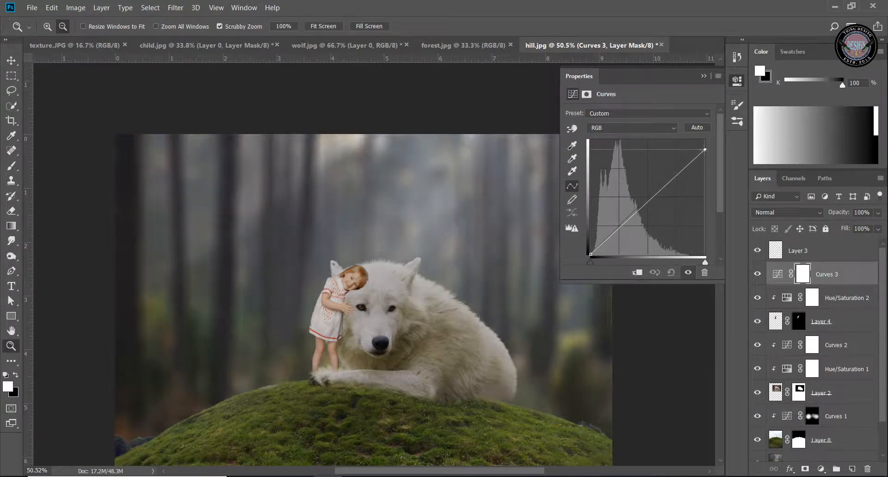
drag(652, 199, 651, 193)
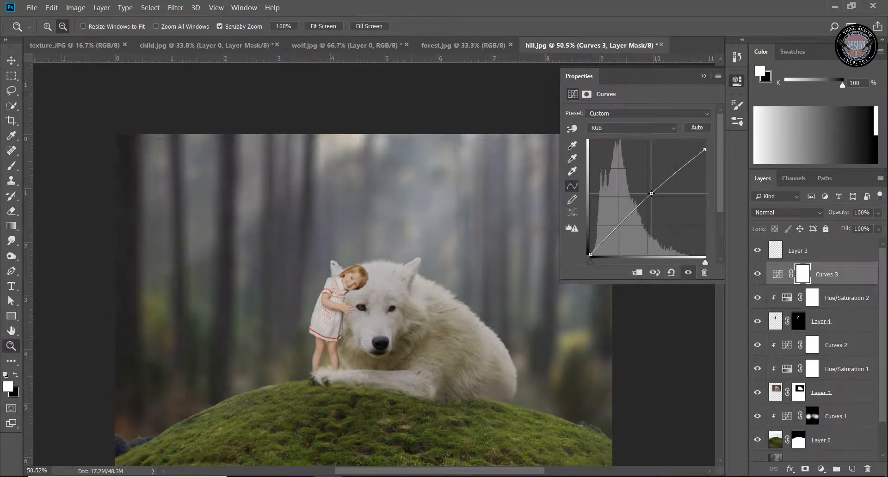
click(670, 272)
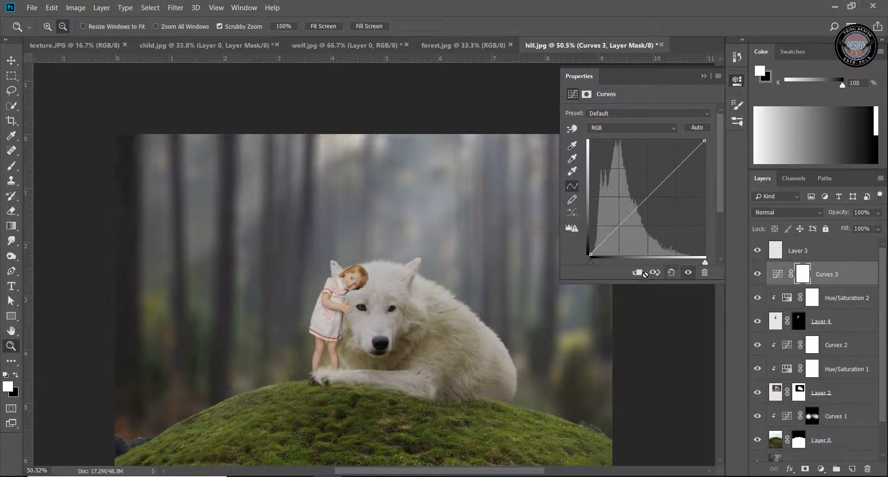
Clip the new Curves adjustment to the girl's layer and pull the RGB midtones down to darken her
click(638, 274)
drag(655, 189, 660, 198)
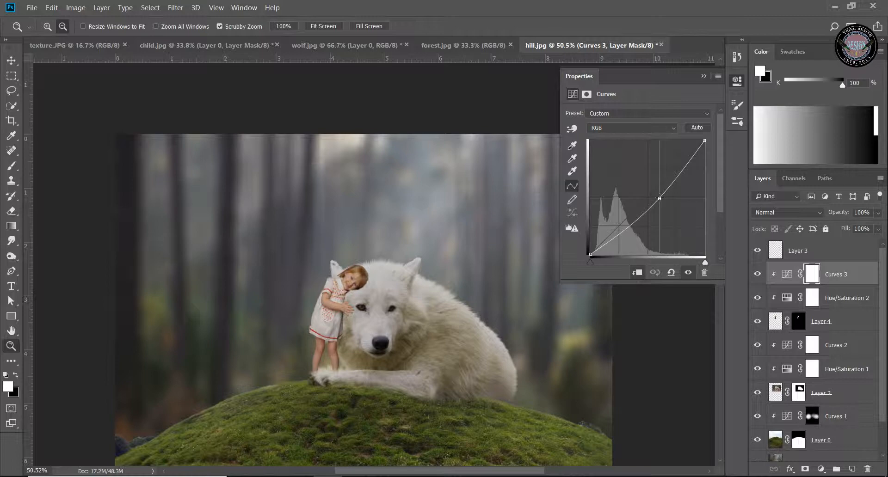
click(709, 77)
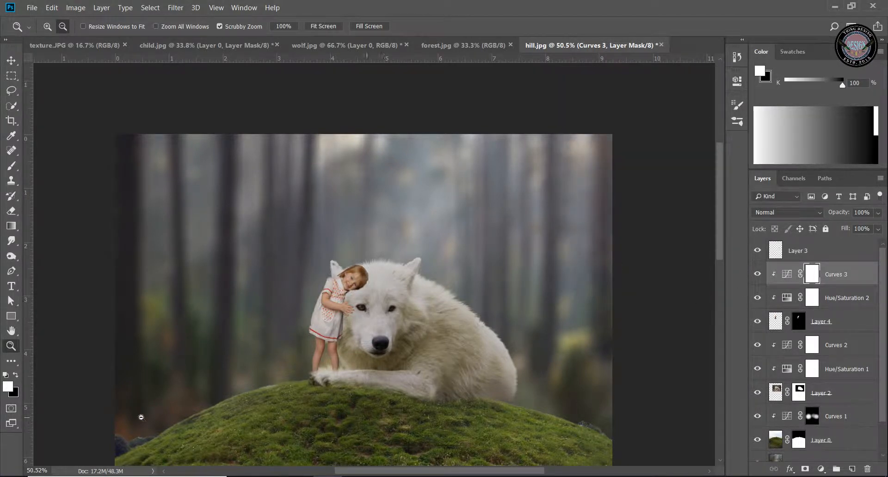
Examine the whole composite in hill.jpg and the starry image in texture.JPG
click(403, 406)
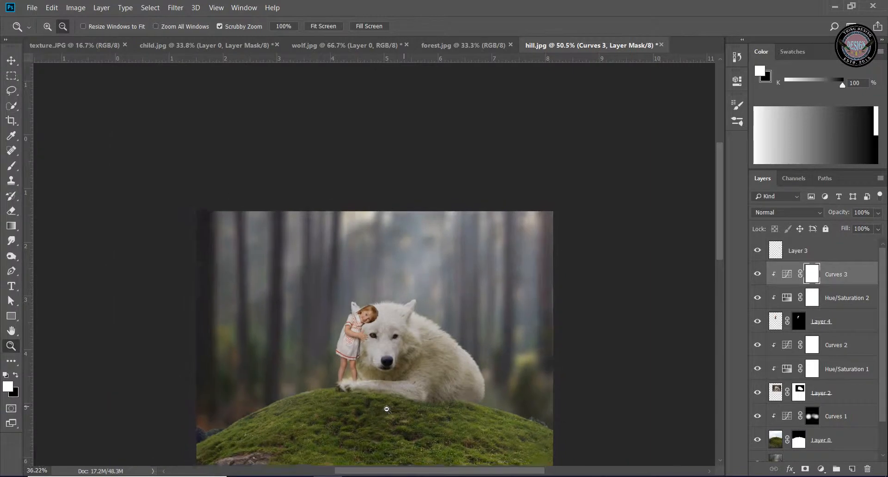
click(11, 331)
drag(422, 392, 431, 284)
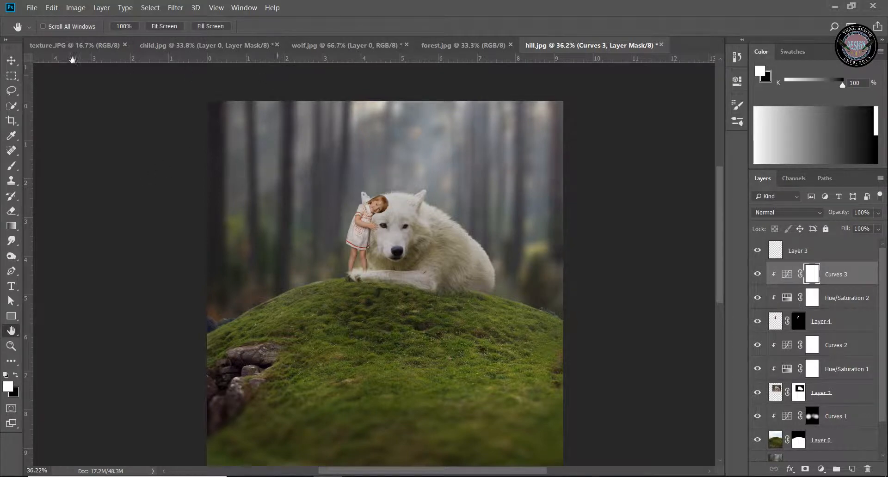
click(10, 61)
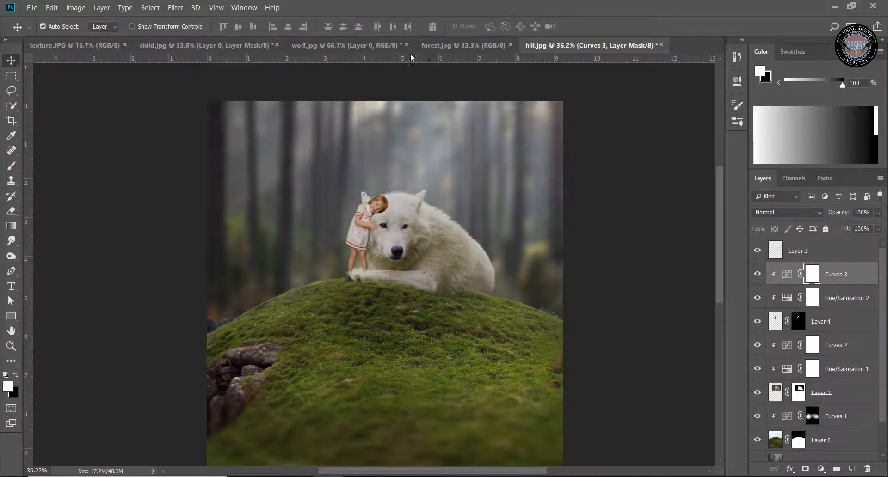
click(88, 46)
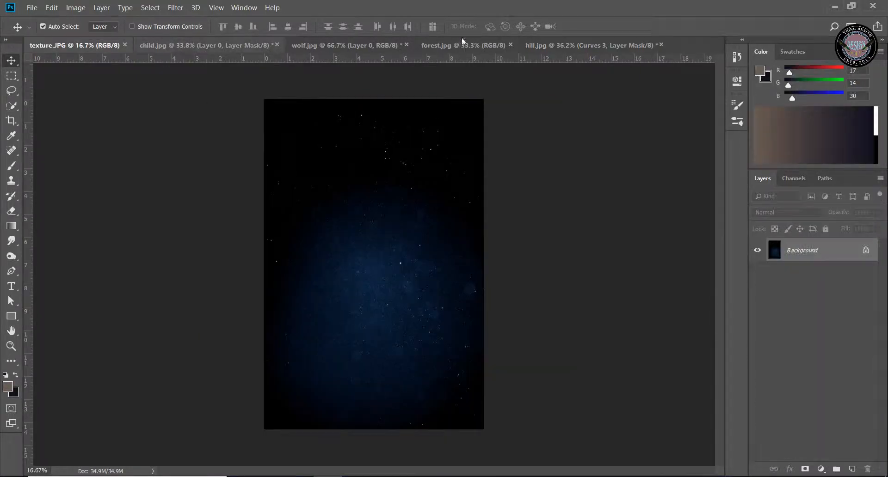
click(537, 43)
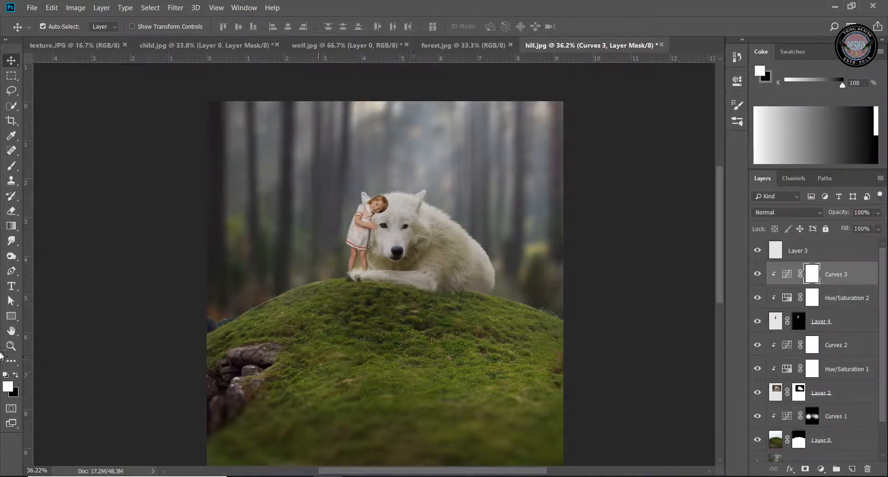
click(12, 346)
drag(324, 344, 310, 352)
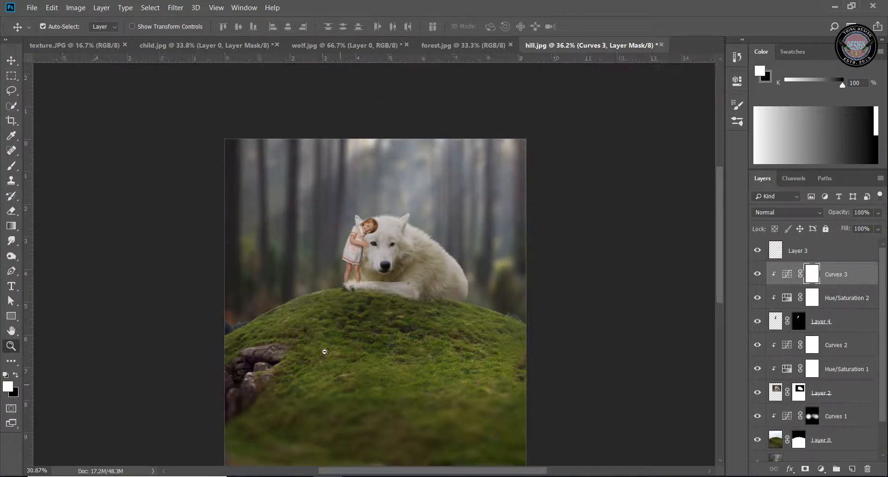
drag(373, 352, 392, 287)
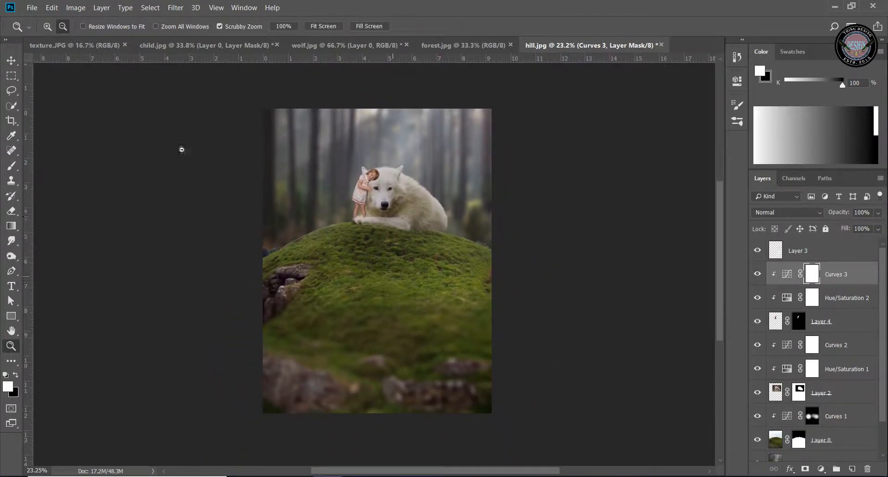
Copy the dark blue starry image from texture.JPG into hill.jpg as a layer directly above the girl's Curves adjustment
click(58, 50)
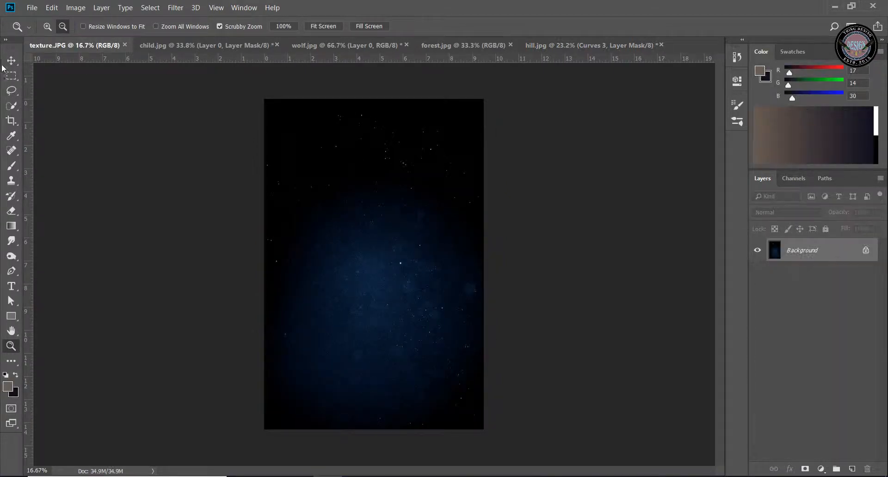
click(11, 60)
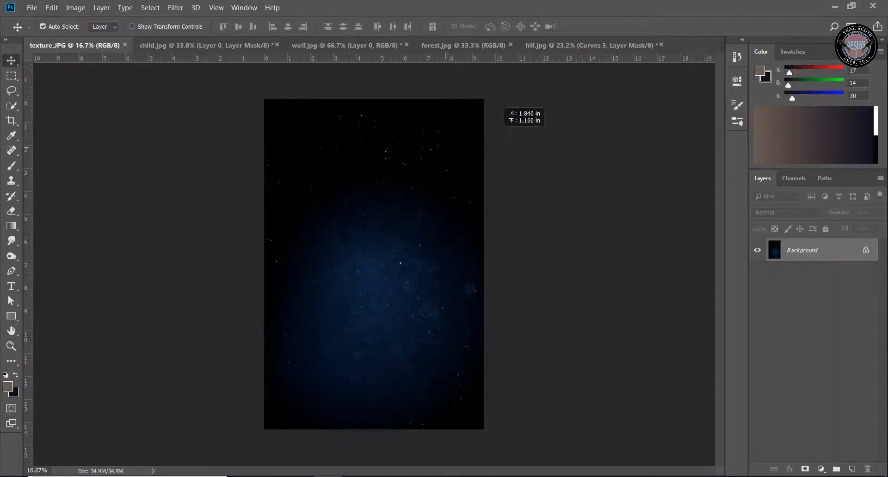
drag(503, 110, 363, 212)
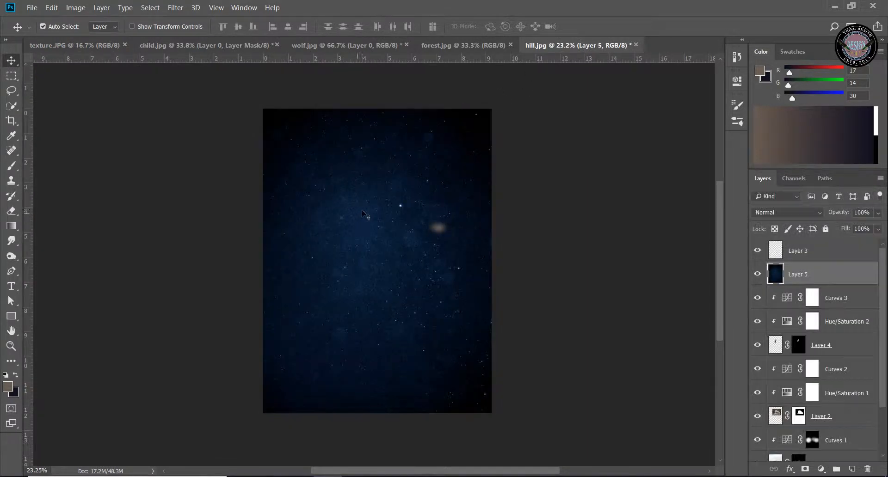
Scale the starry layer to about 78% wide and 69% high and reposition it to cover the whole canvas
key(ctrl+t)
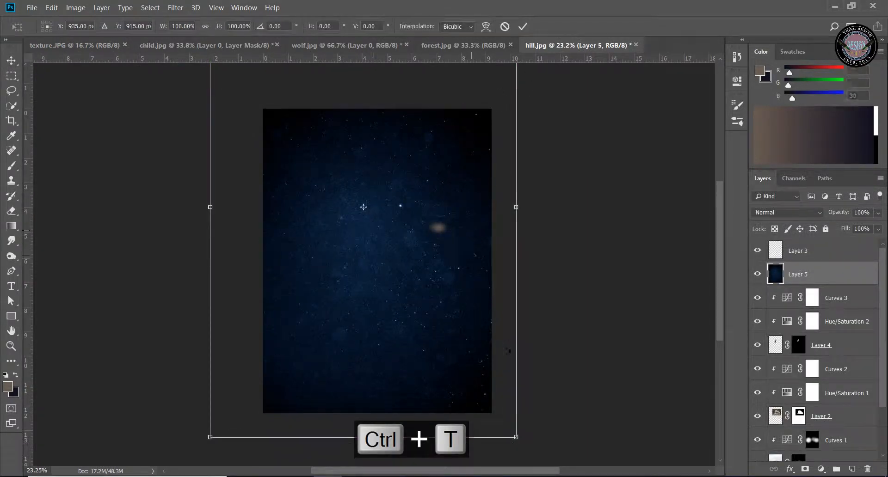
drag(516, 437, 472, 364)
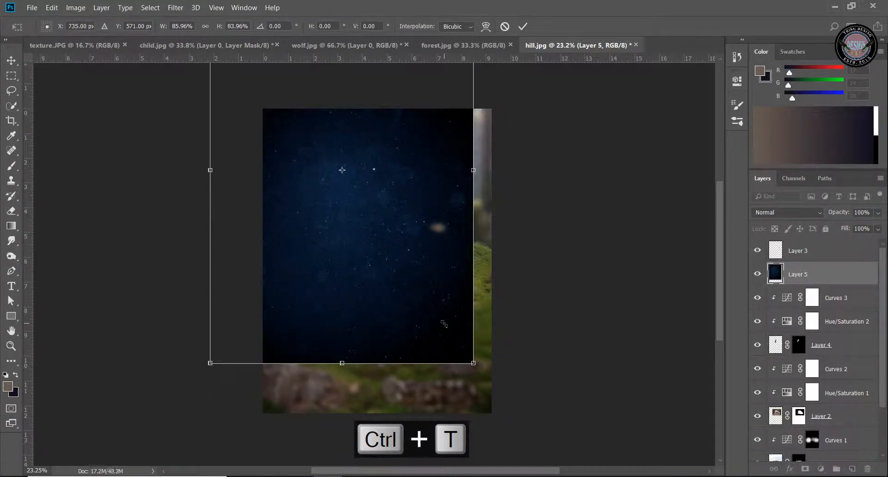
key(ctrl+z)
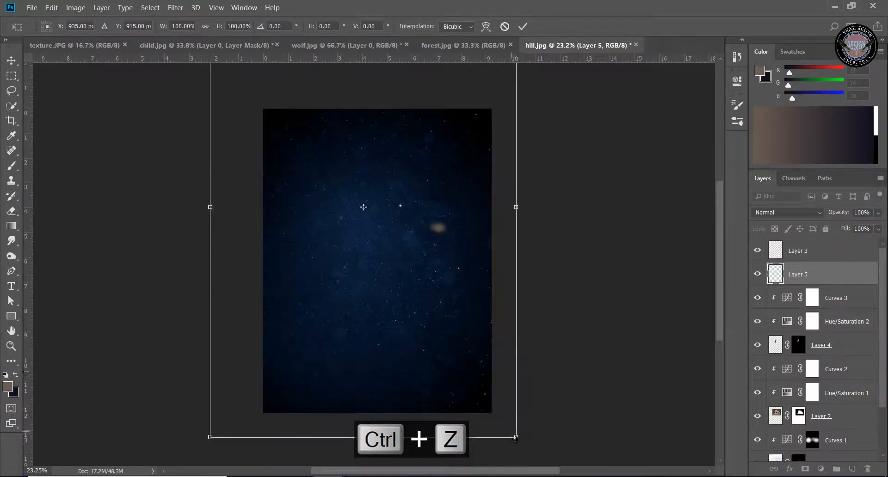
drag(516, 439, 474, 375)
drag(407, 304, 435, 339)
drag(486, 391, 460, 349)
drag(401, 320, 418, 377)
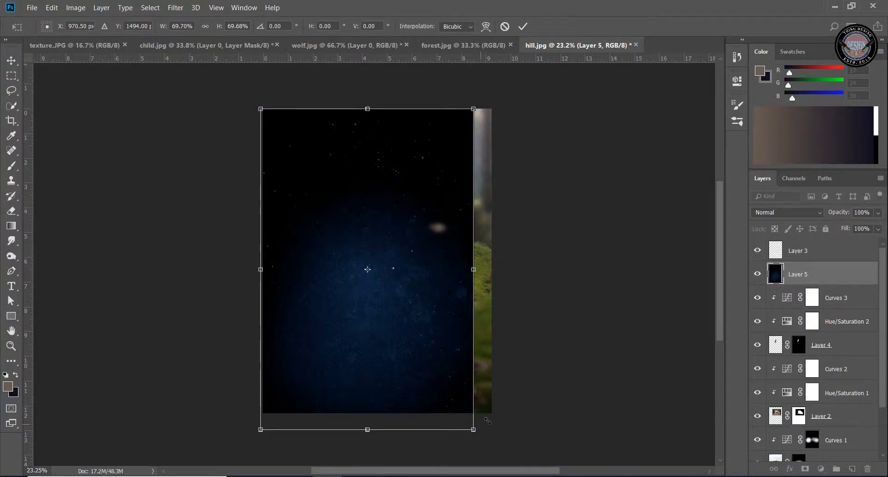
drag(487, 421, 499, 421)
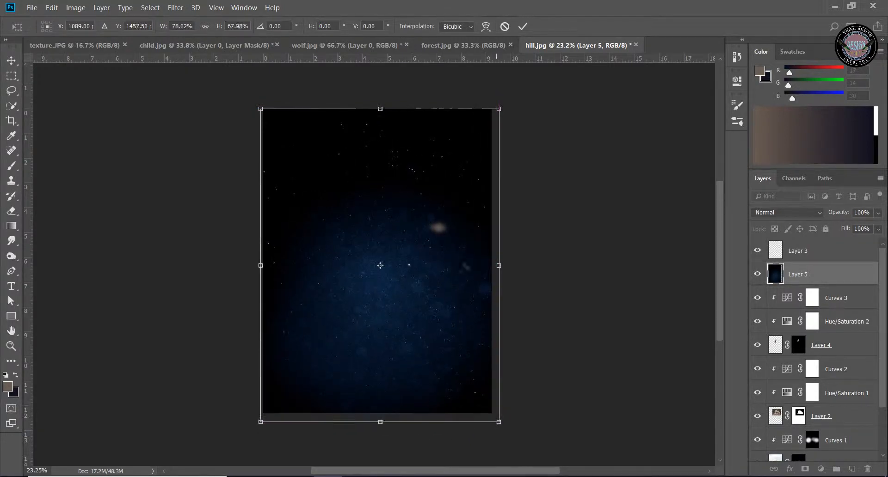
drag(386, 108, 385, 103)
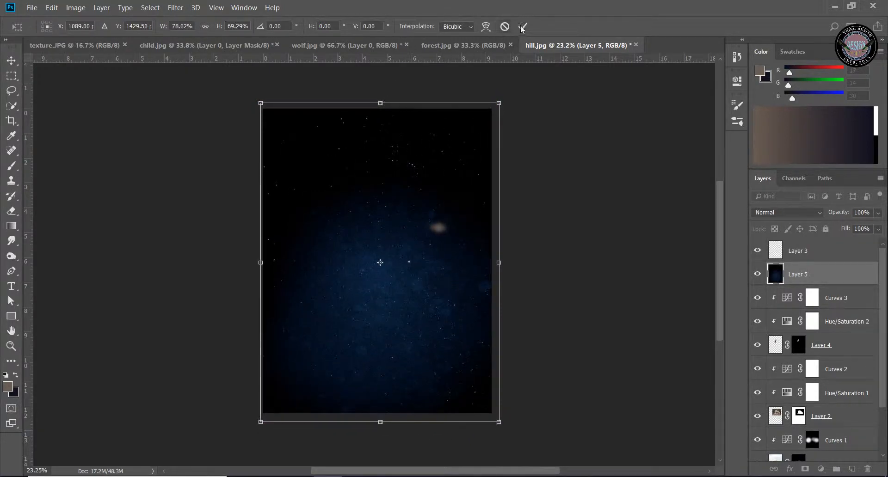
click(523, 26)
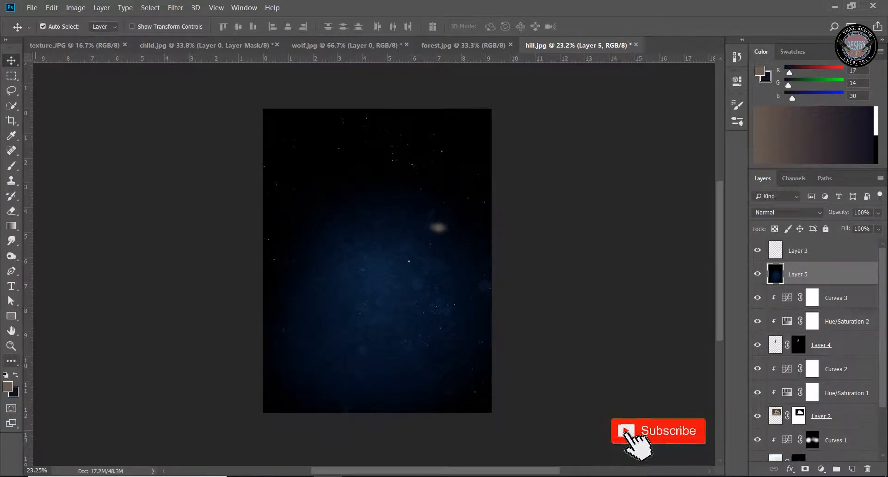
Set the starry layer's blend mode to Screen and lower its opacity to 54%
click(803, 217)
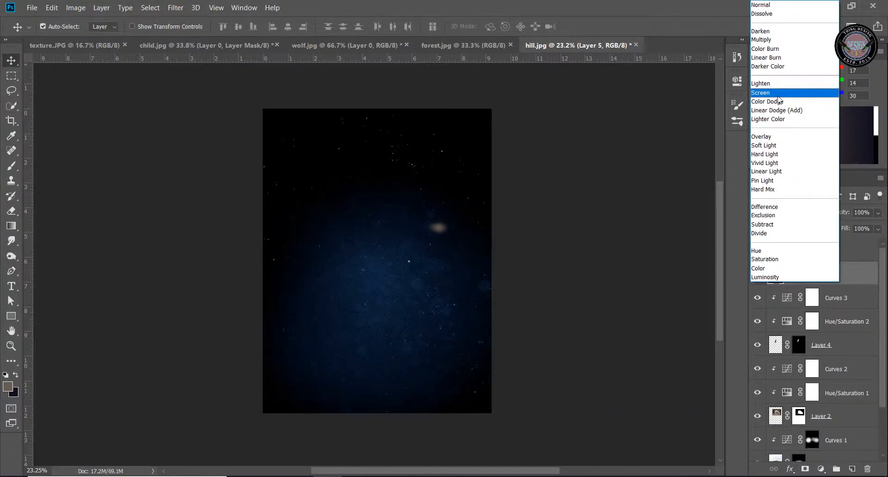
click(779, 94)
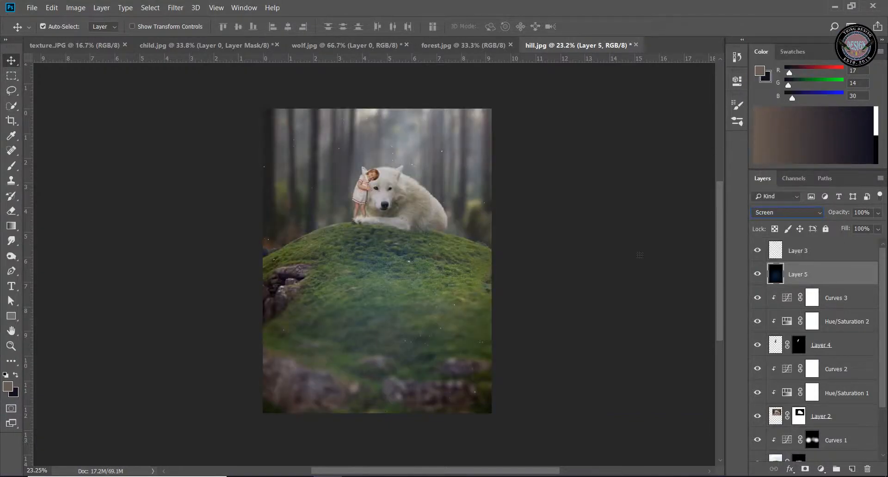
click(11, 346)
drag(410, 284, 456, 279)
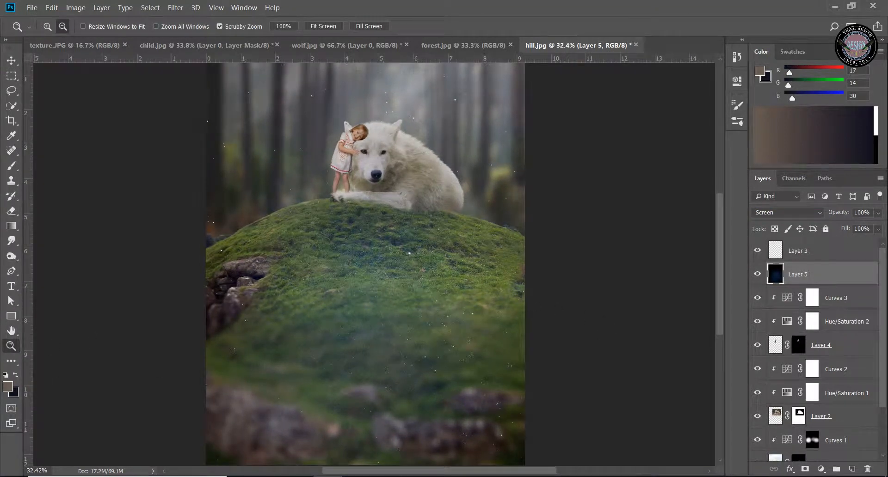
click(881, 215)
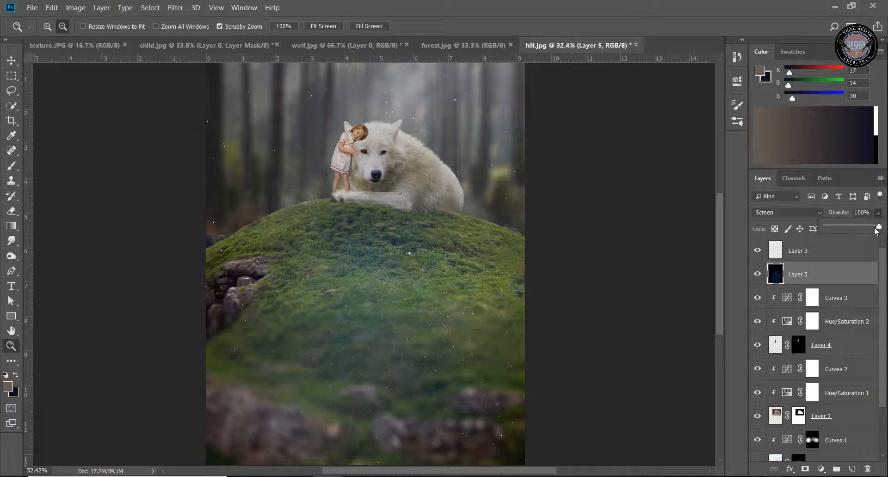
drag(875, 228, 857, 235)
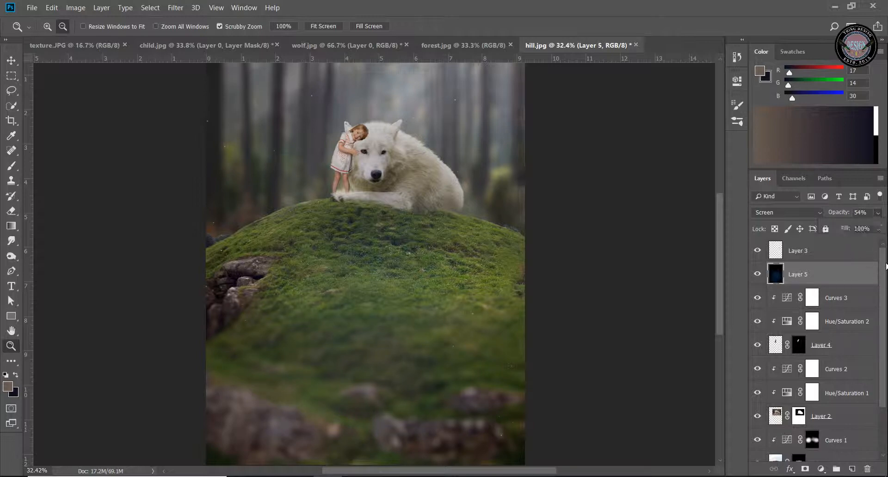
Add a new empty layer above Layer 3, at the very top of the layer stack
click(858, 254)
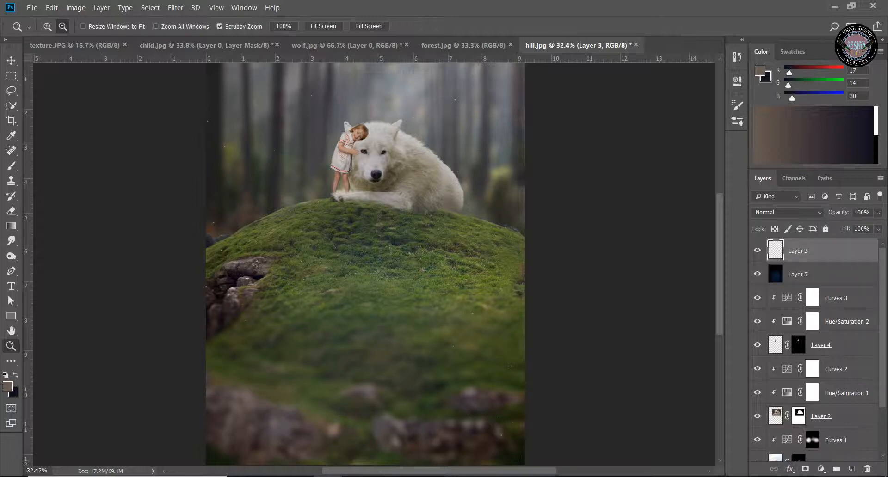
click(852, 469)
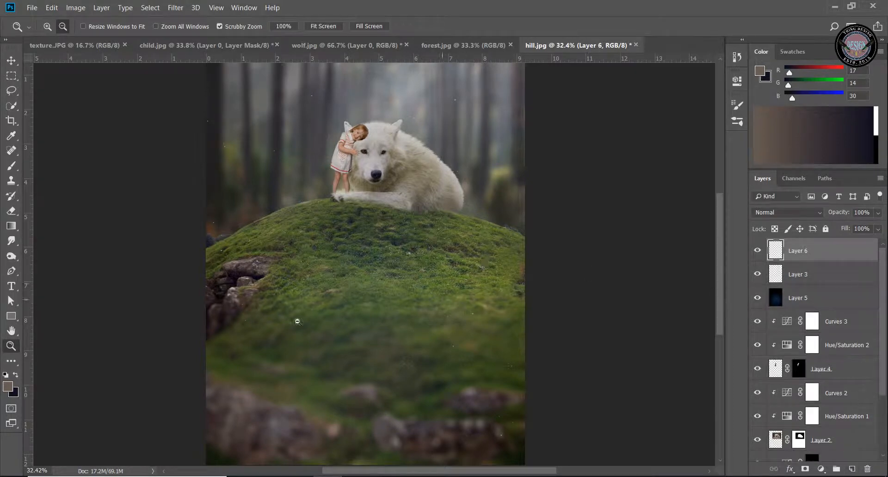
scroll(293, 317, up, 3)
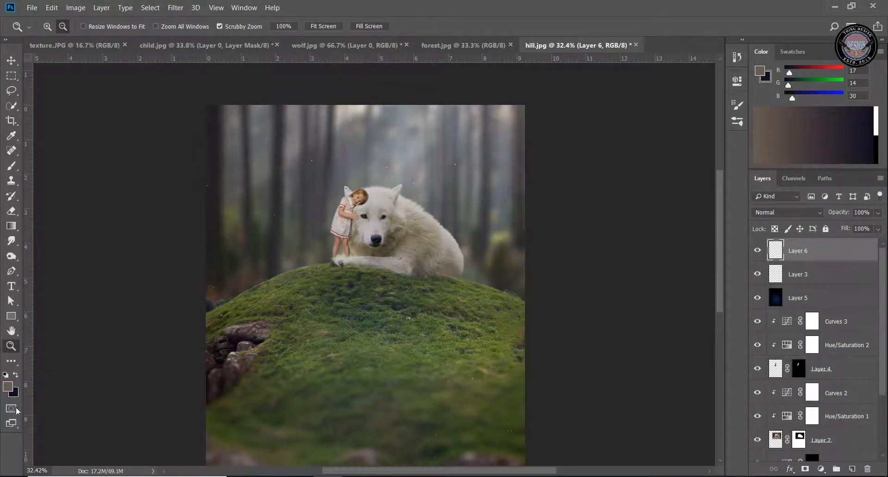
scroll(354, 377, up, 1)
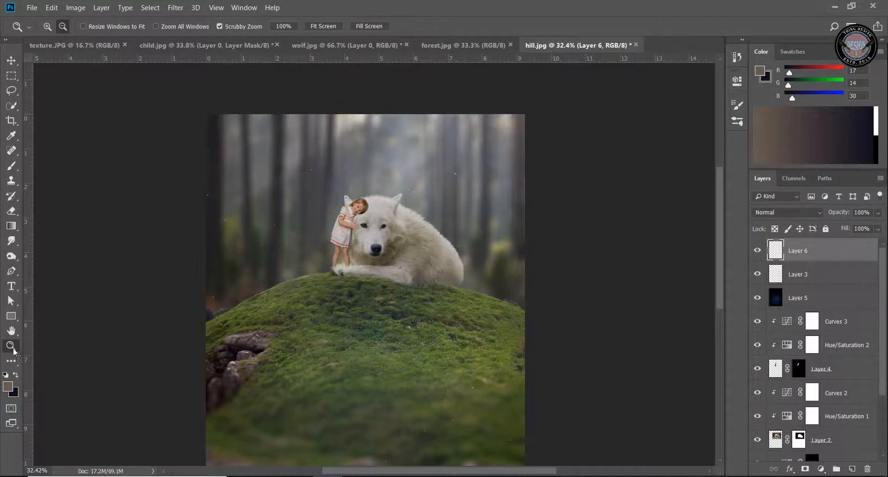
Choose the Brush tool and set the foreground colour to the pale blue #85a0b5
click(11, 165)
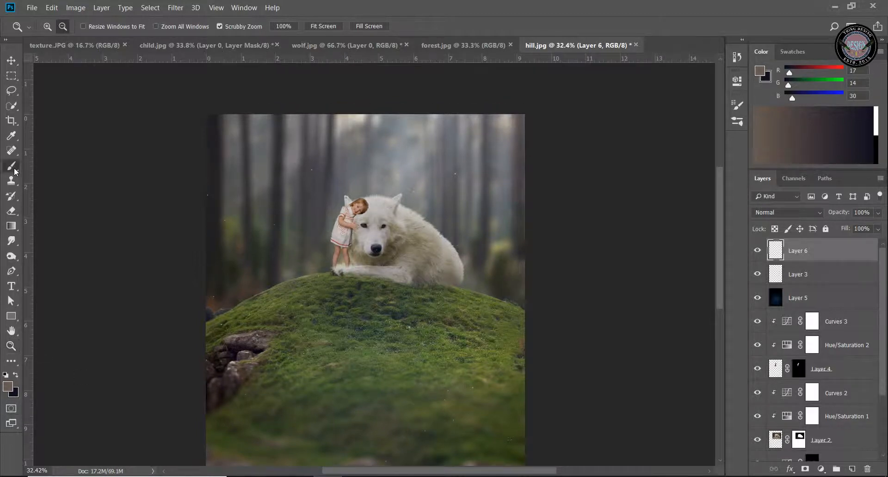
click(7, 387)
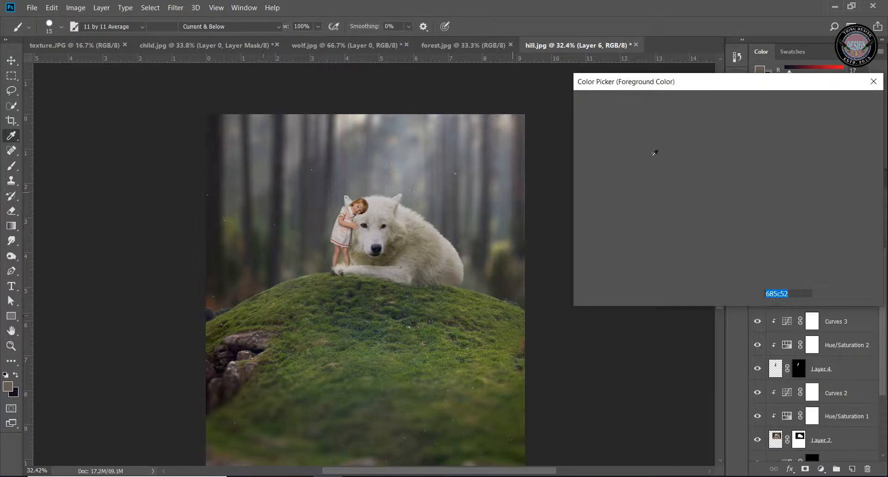
click(740, 174)
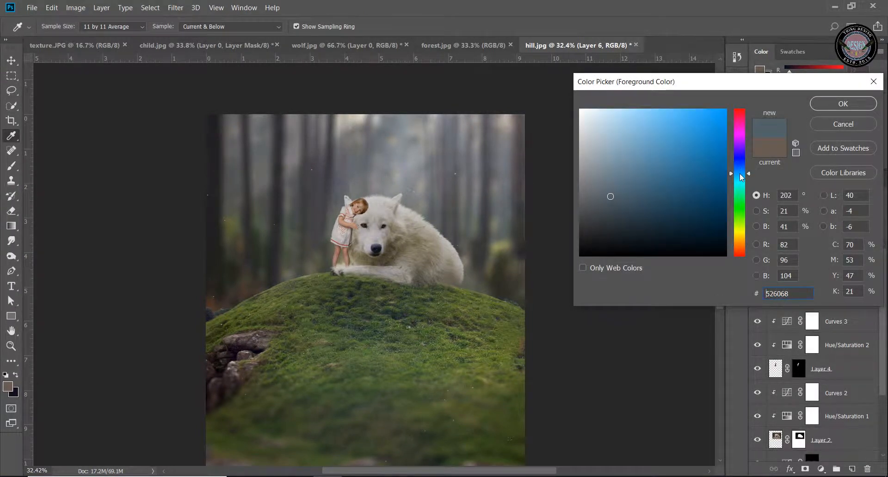
click(740, 172)
click(613, 167)
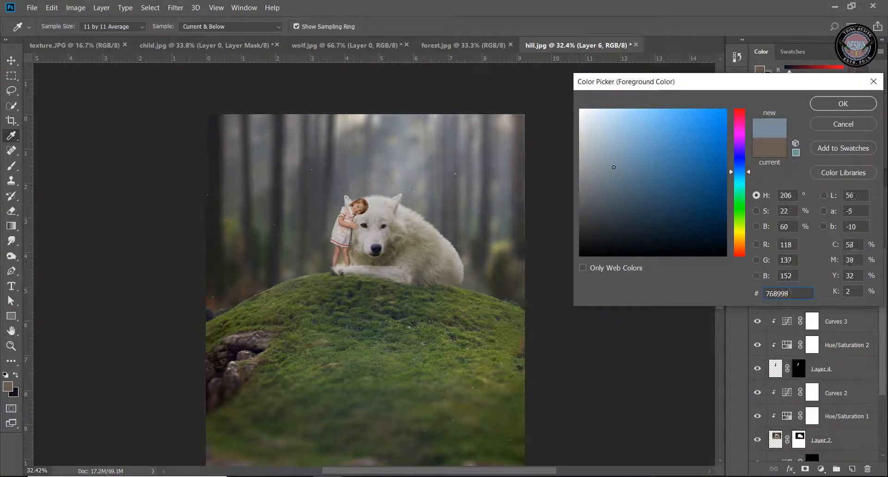
click(619, 152)
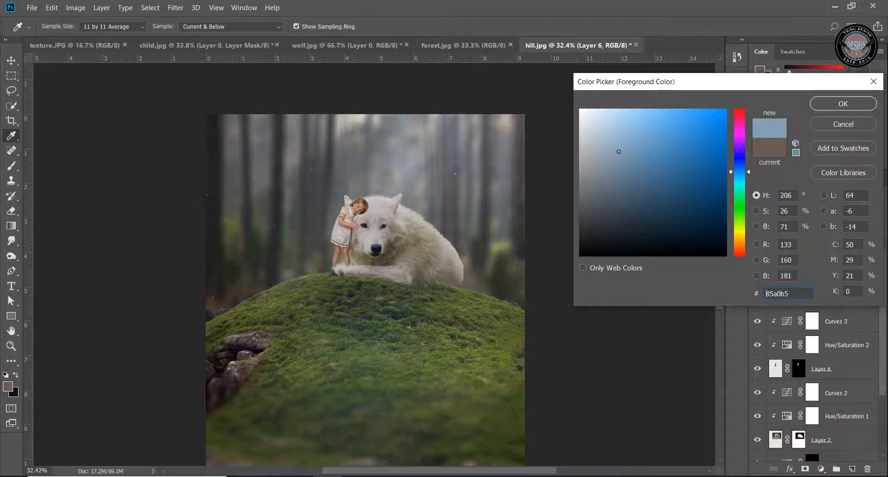
click(814, 103)
key(b)
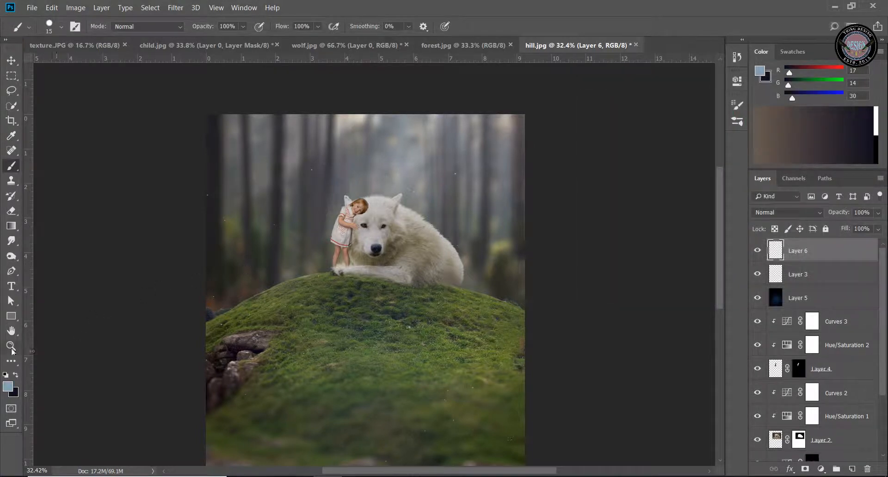
Enlarge the brush to 1600 px for painting over the whole composite
key(z)
drag(498, 328, 341, 236)
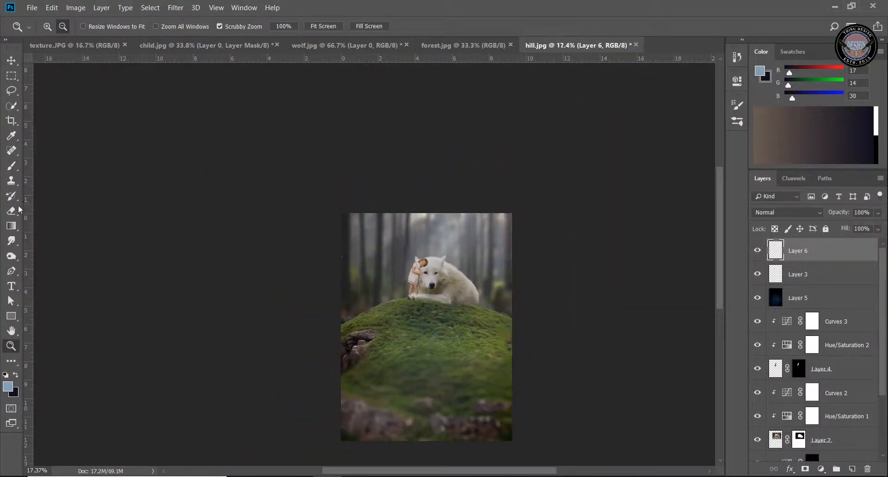
click(11, 165)
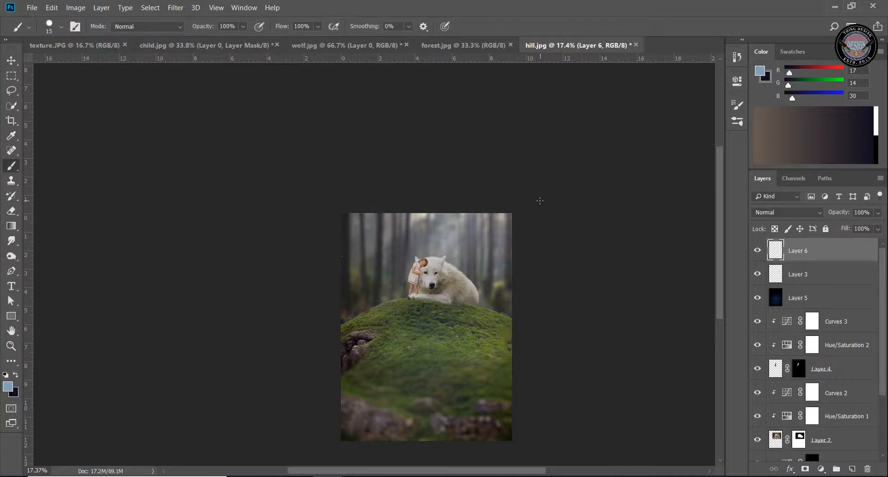
right_click(515, 141)
click(565, 2)
key(bracketright)
key(bracketright)
key(bracketright)
key(bracketright)
key(bracketright)
key(bracketright)
key(bracketright)
key(bracketright)
key(bracketright)
key(bracketright)
key(bracketright)
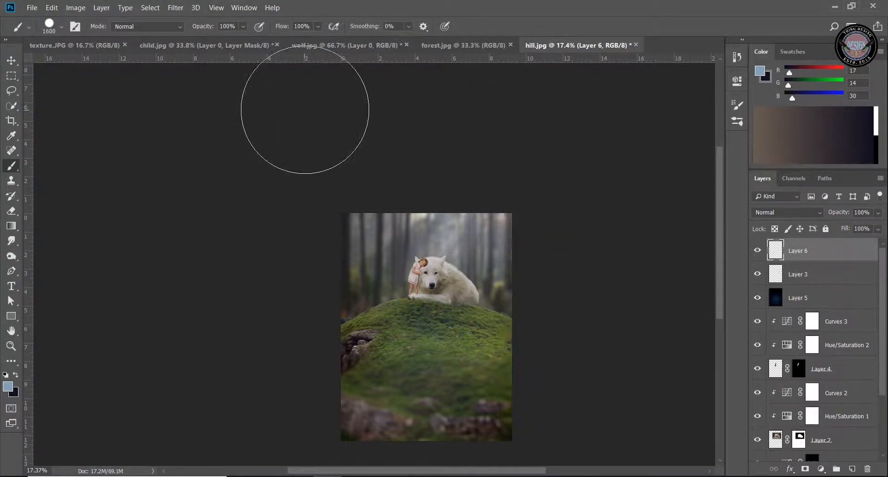
right_click(305, 110)
click(479, 4)
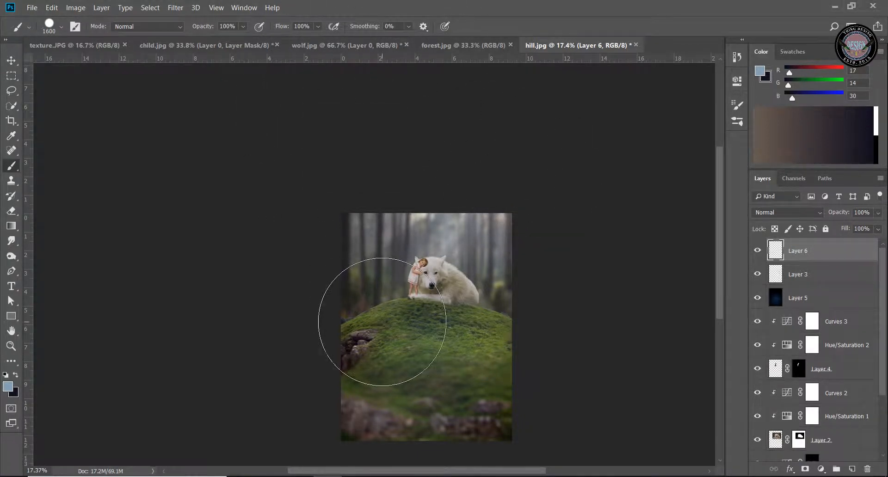
Switch to a soft round brush preset with 0% hardness and enlarge it to 2100 px
right_click(430, 313)
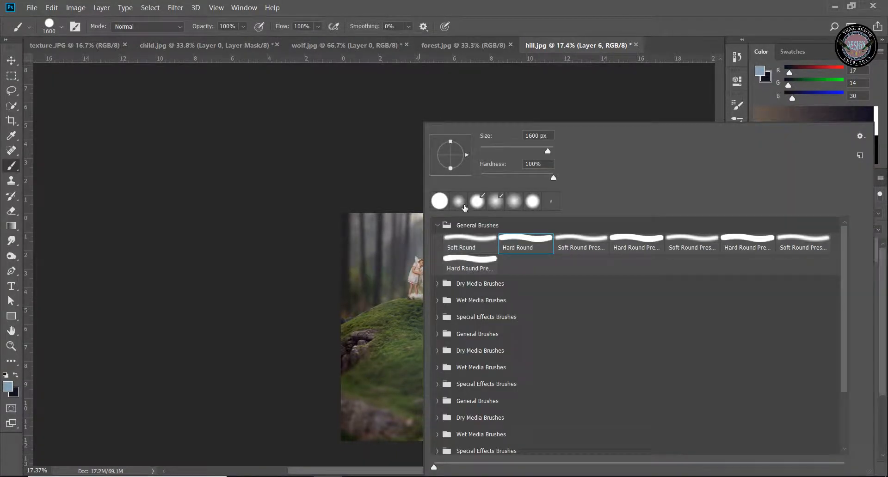
click(517, 207)
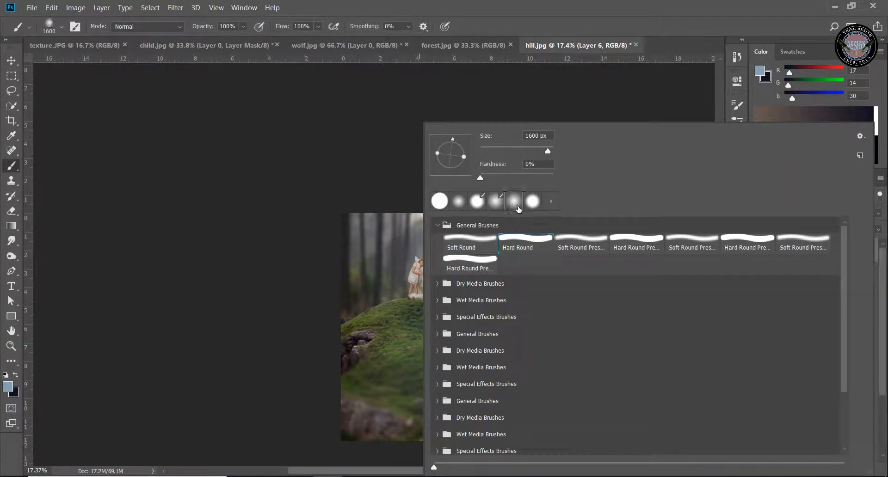
click(527, 2)
key(])
key(])
key(])
key(])
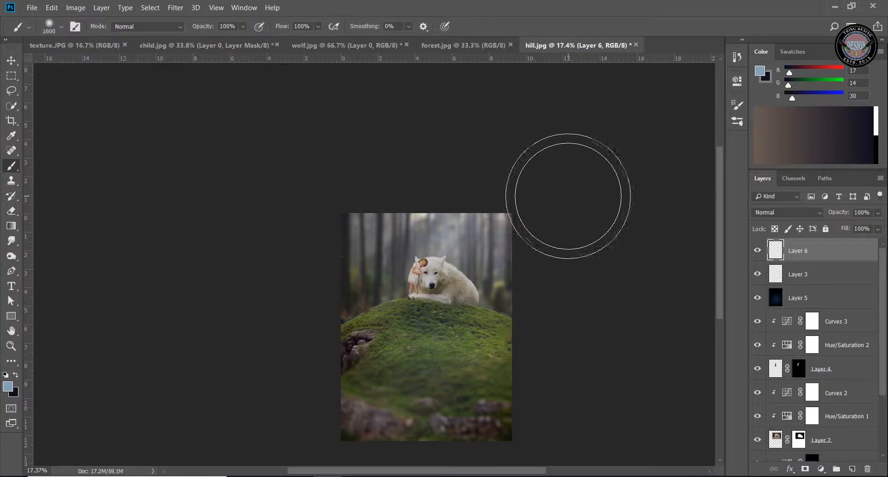
key(])
key(])
key(])
key(])
key(])
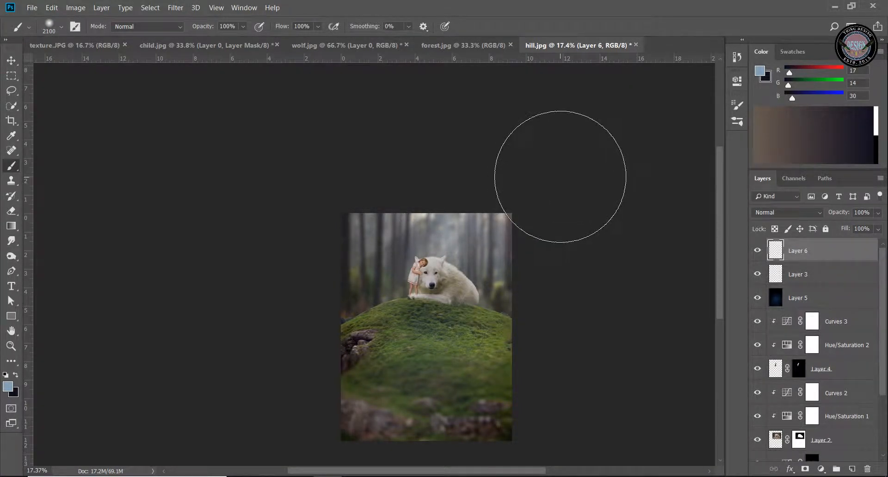
Paint a soft pale-blue glow over the upper-right corner of the forest on Layer 6, and reduce the brush size
click(561, 177)
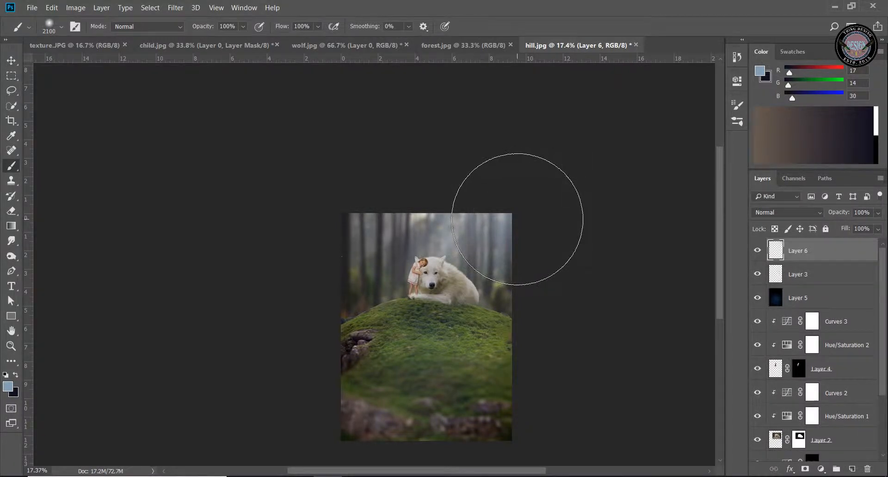
click(516, 202)
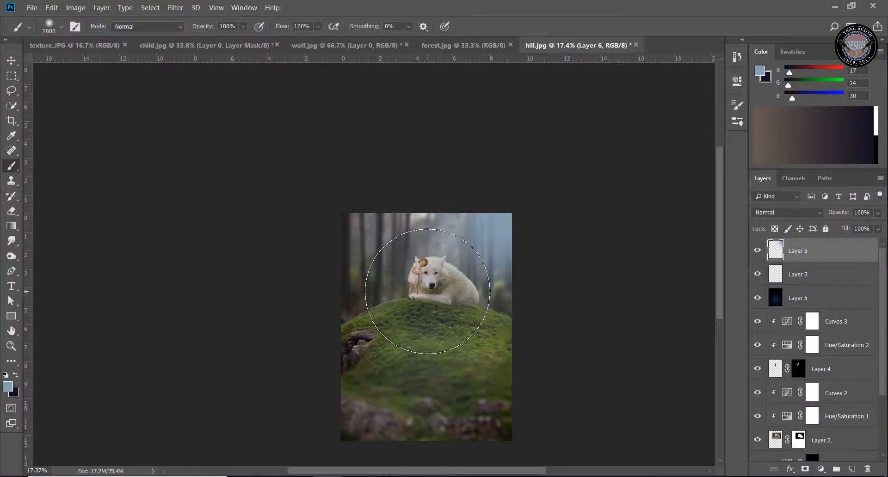
key(bracketleft)
key(bracketleft)
key(bracketleft)
key(bracketleft)
key(bracketleft)
key(bracketleft)
key(bracketleft)
key(bracketleft)
key(bracketleft)
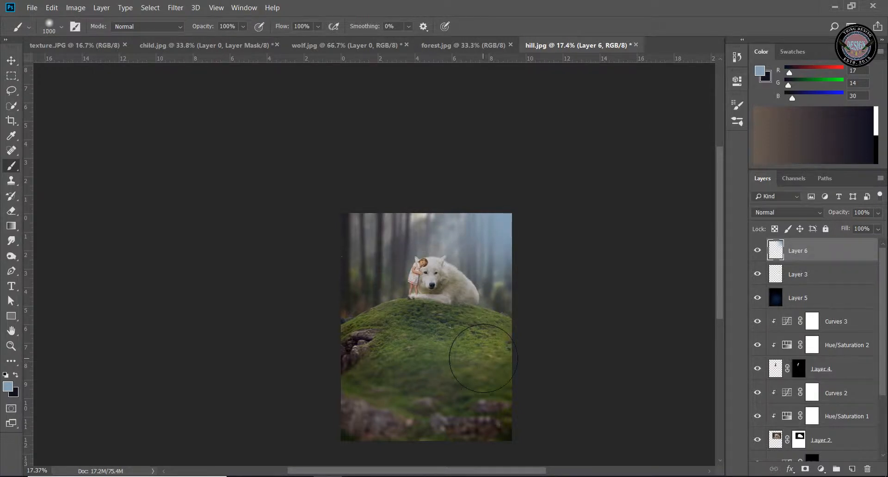
key(bracketleft)
key(bracketleft)
Merge all visible layers of the composite into a single layer
click(11, 346)
drag(454, 295, 426, 251)
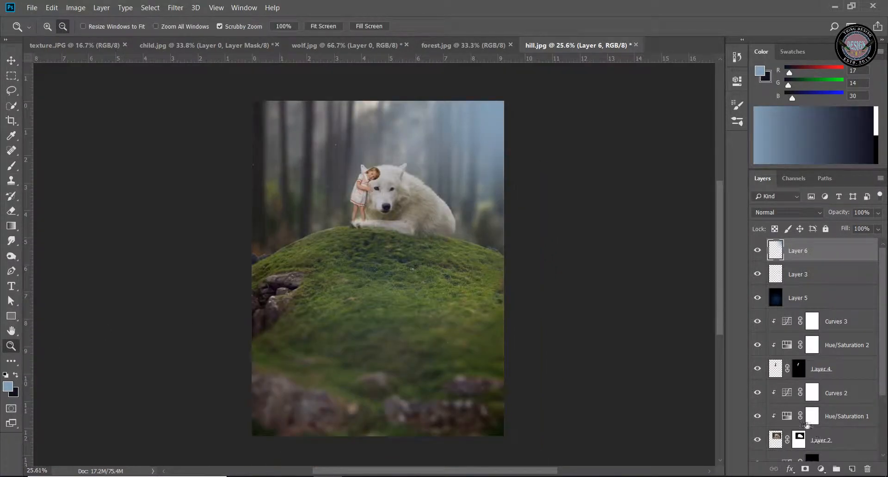
right_click(811, 255)
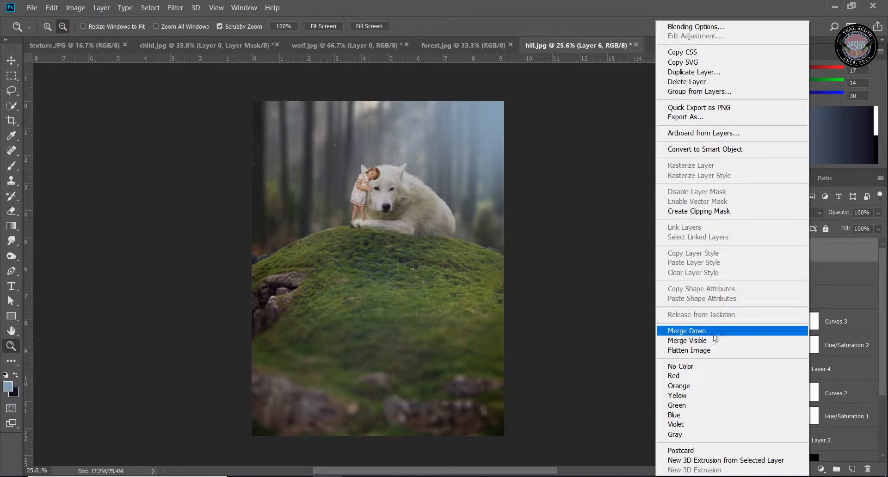
click(708, 341)
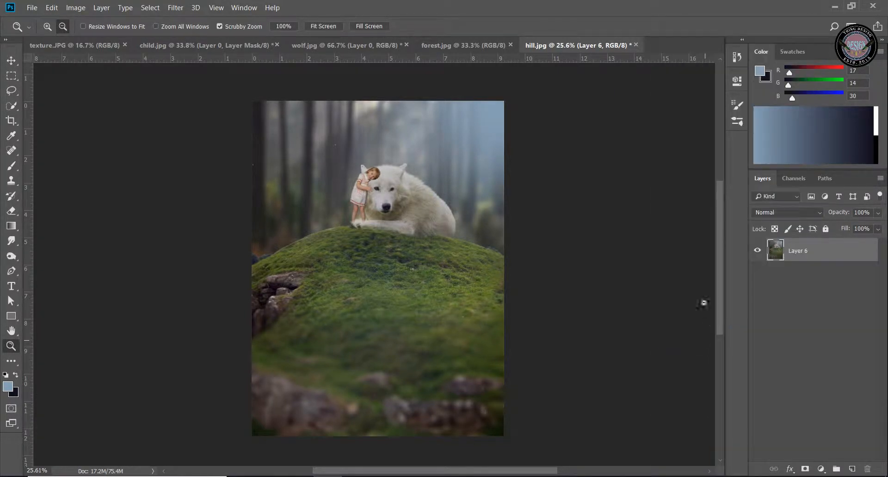
Apply the Nik Collection Color Efex Pro 4 Cross Processing filter to the merged layer using method G05
click(171, 8)
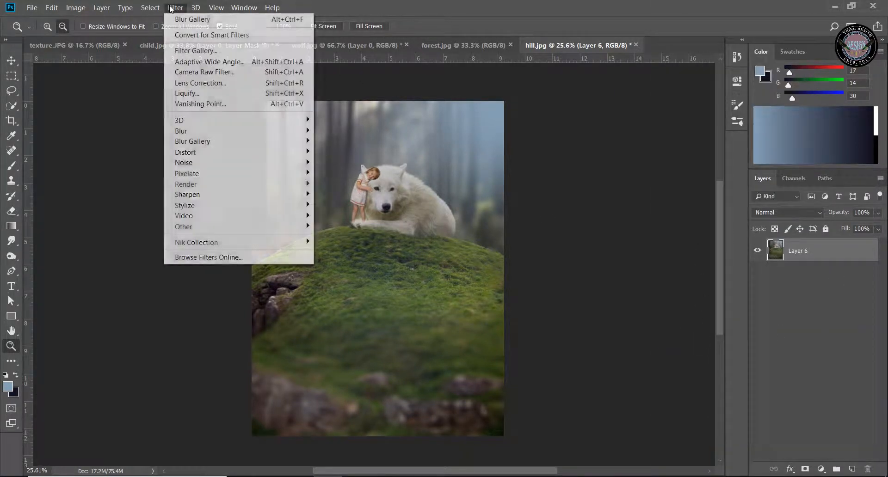
mouse_move(194, 245)
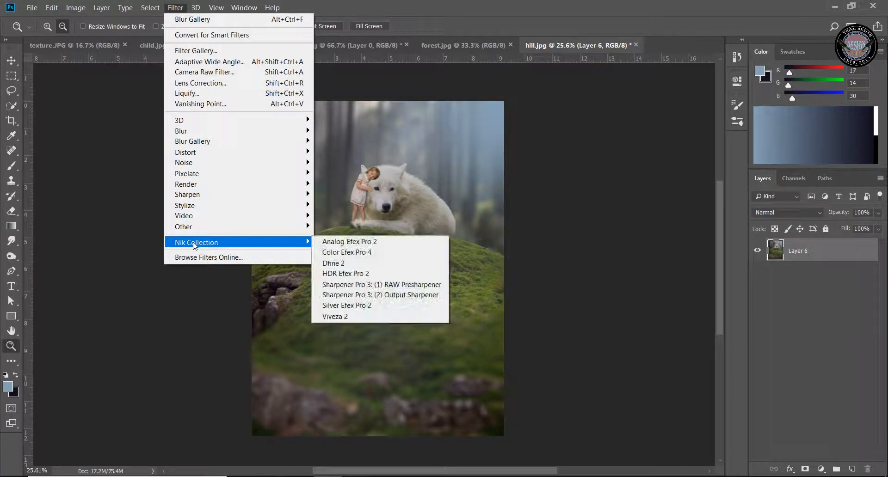
click(397, 253)
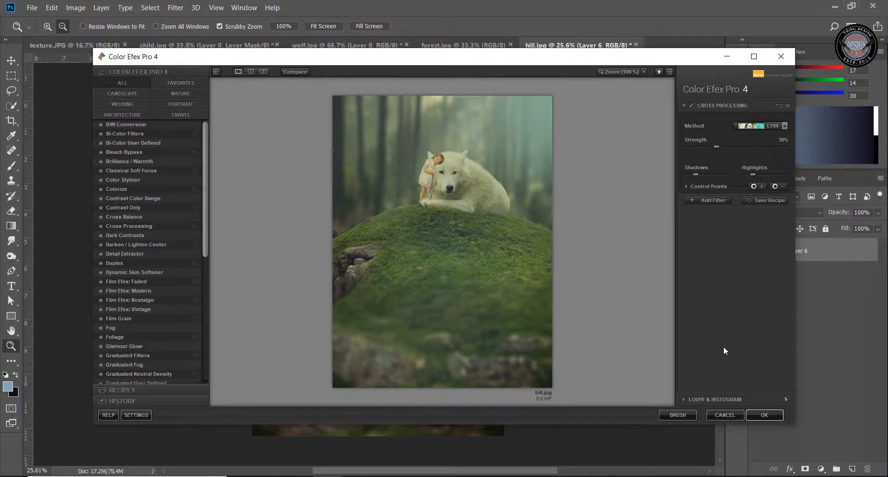
click(783, 125)
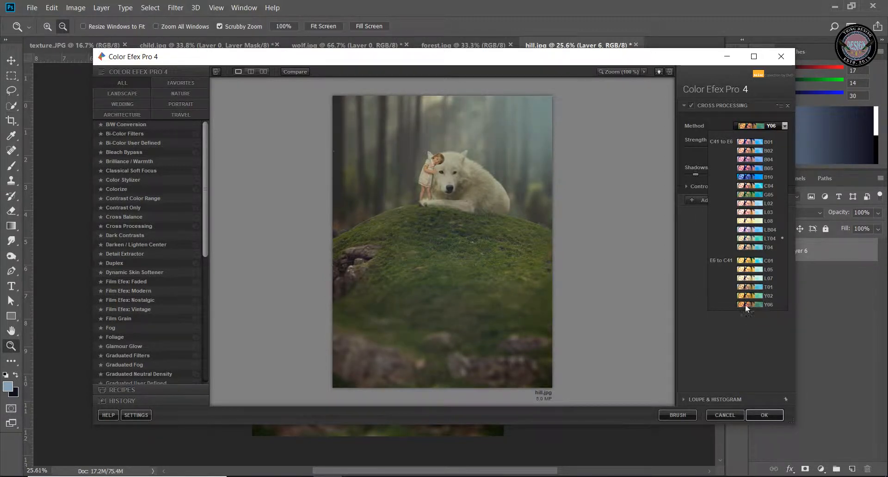
click(749, 151)
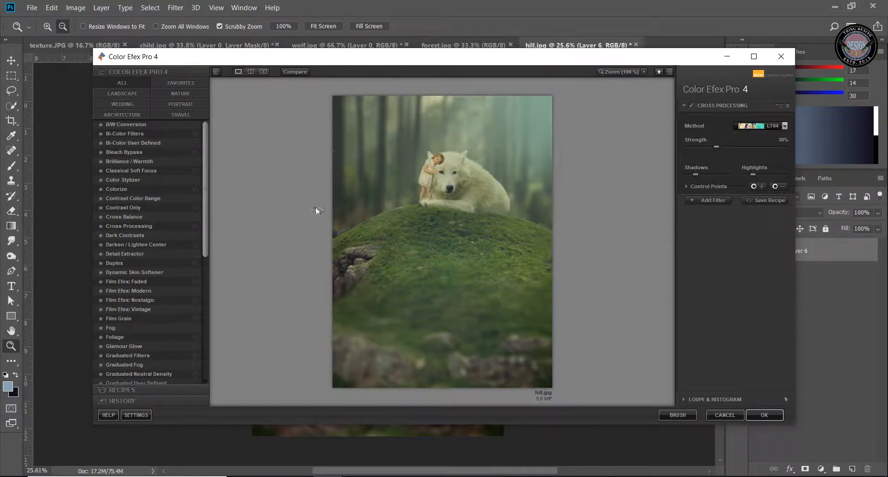
click(784, 126)
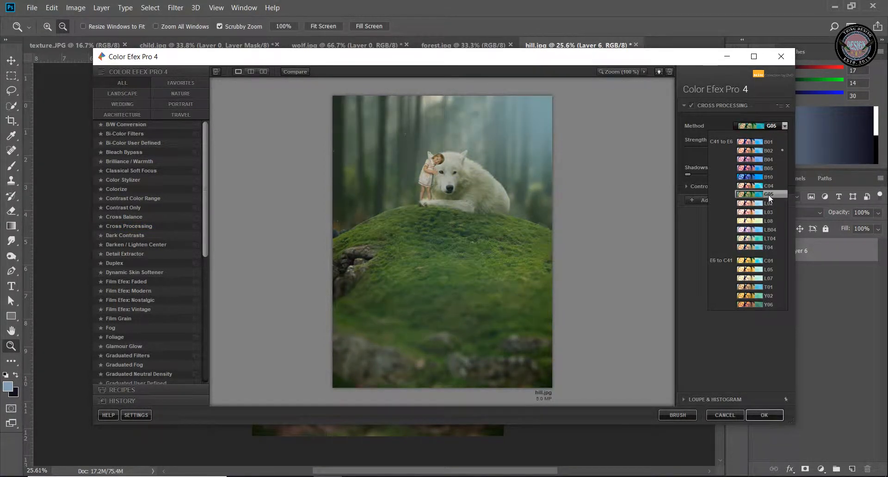
click(767, 194)
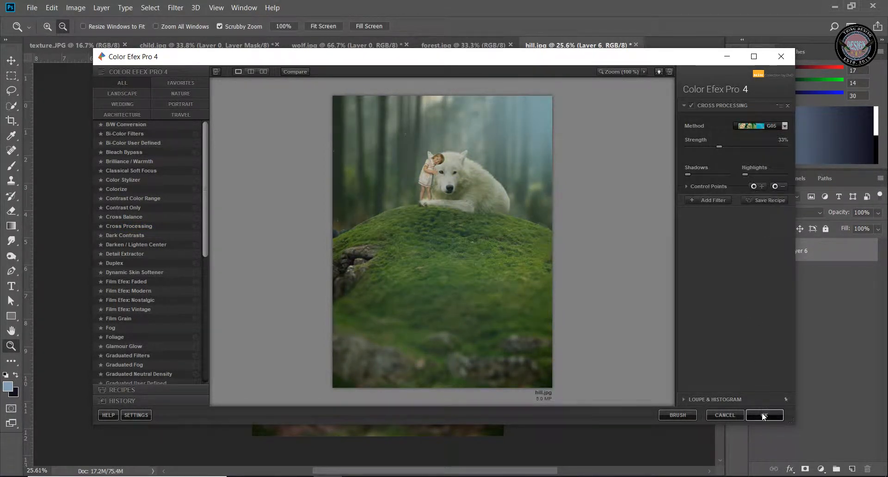
click(764, 416)
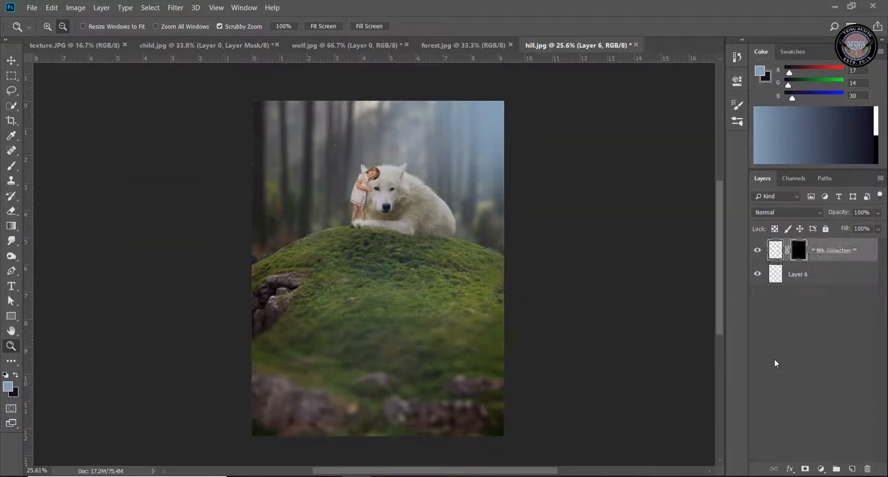